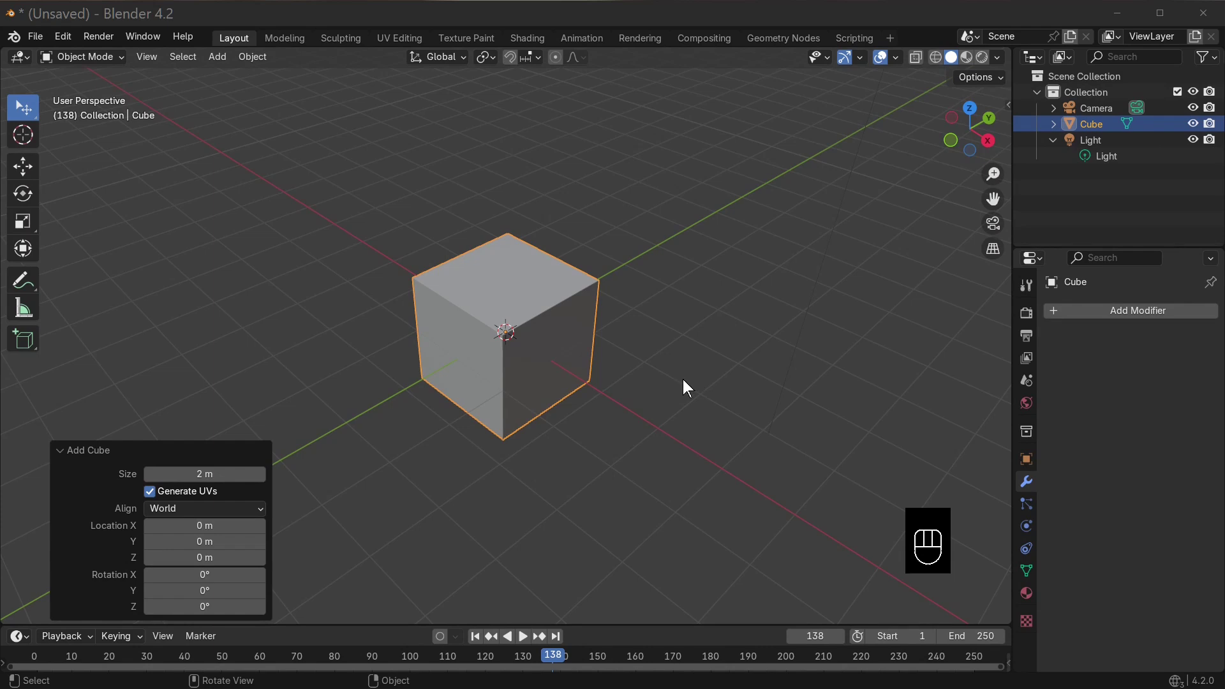
Delete the default cube and add a UV sphere (32 segments, 16 rings) at the origin
middle_drag(684, 379, 688, 329)
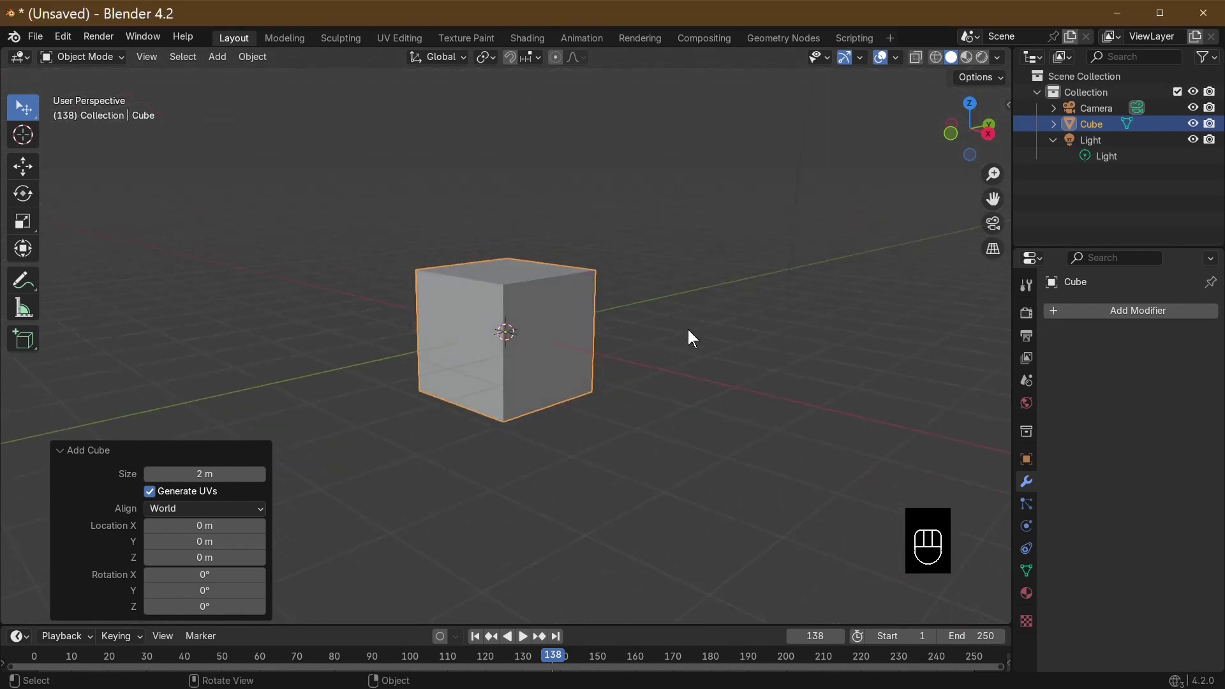
middle_drag(687, 396, 682, 429)
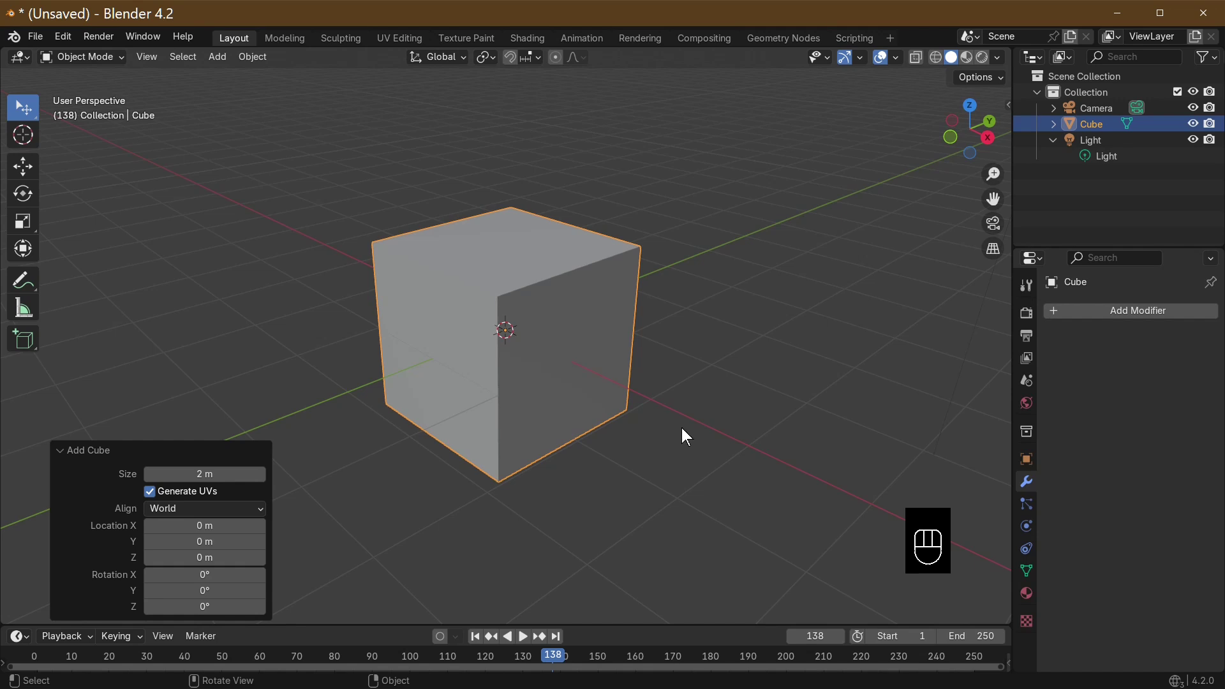
key(x)
click(682, 431)
click(217, 57)
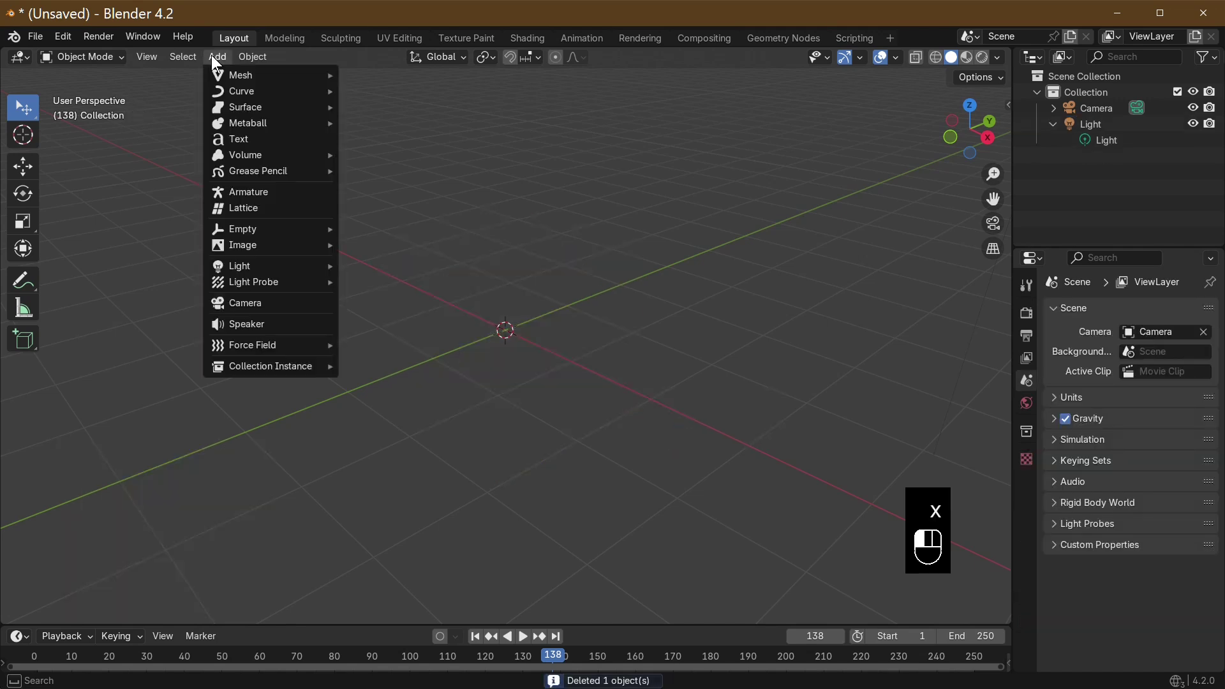
mouse_move(234, 75)
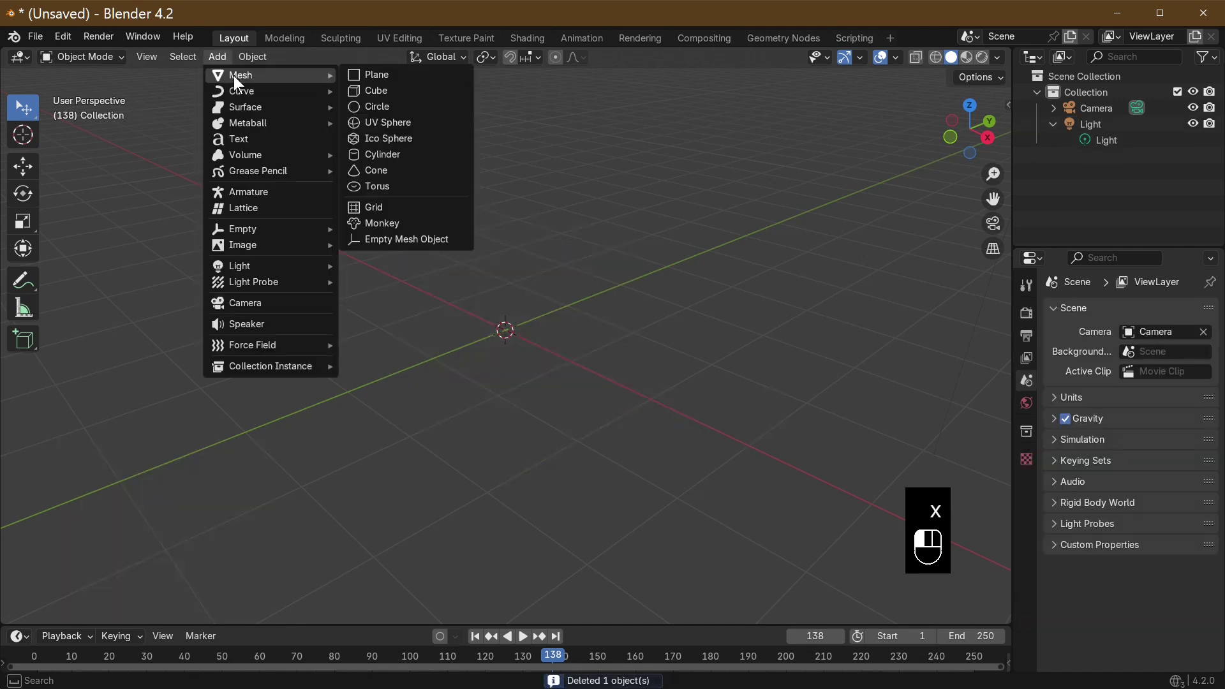
click(439, 131)
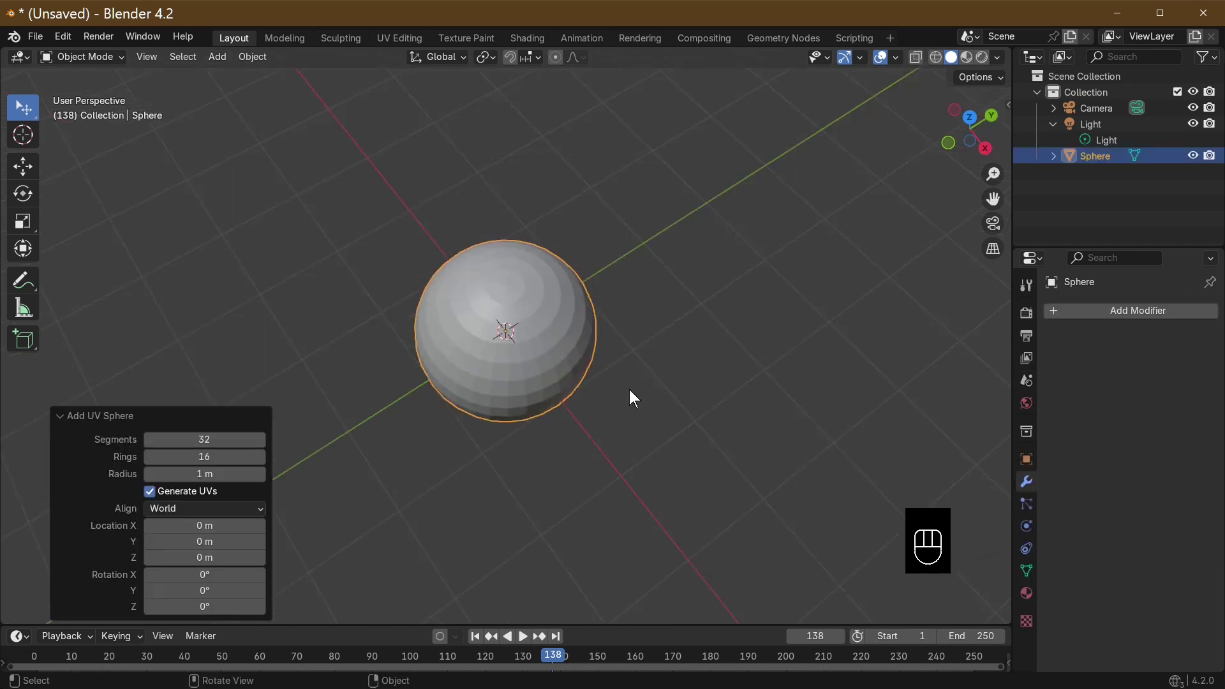
View the sphere from the top, zoom in, and enter Edit Mode
key(KP_7)
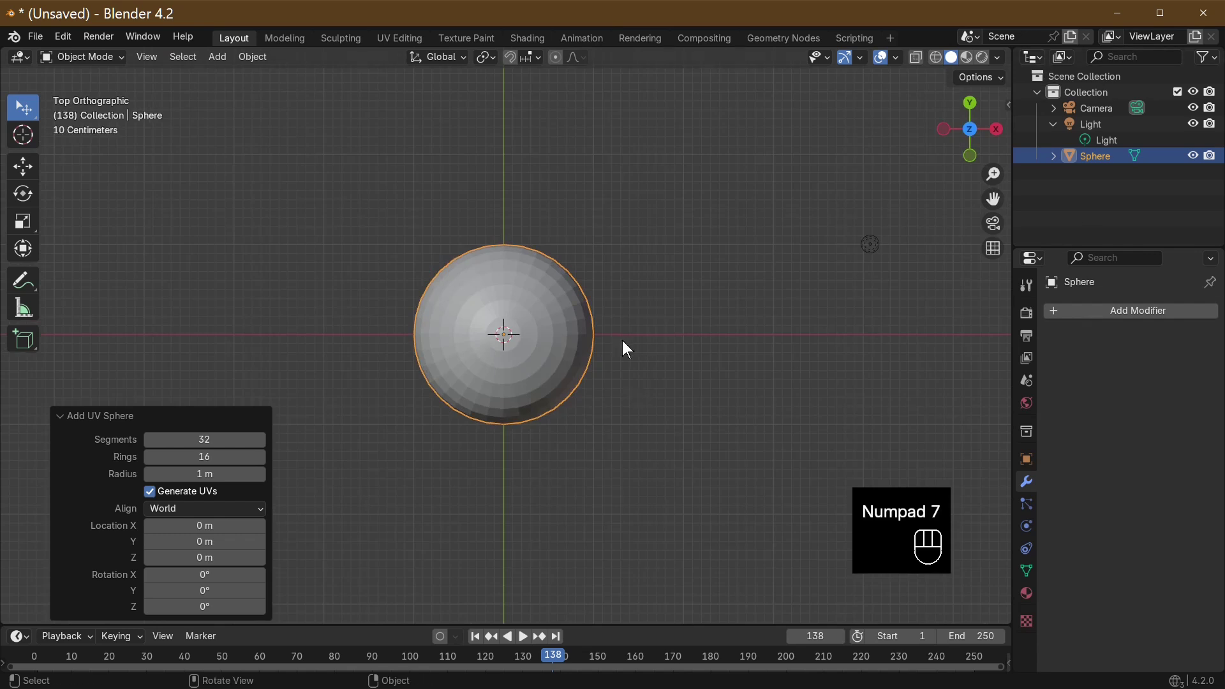
scroll(651, 354, up, 4)
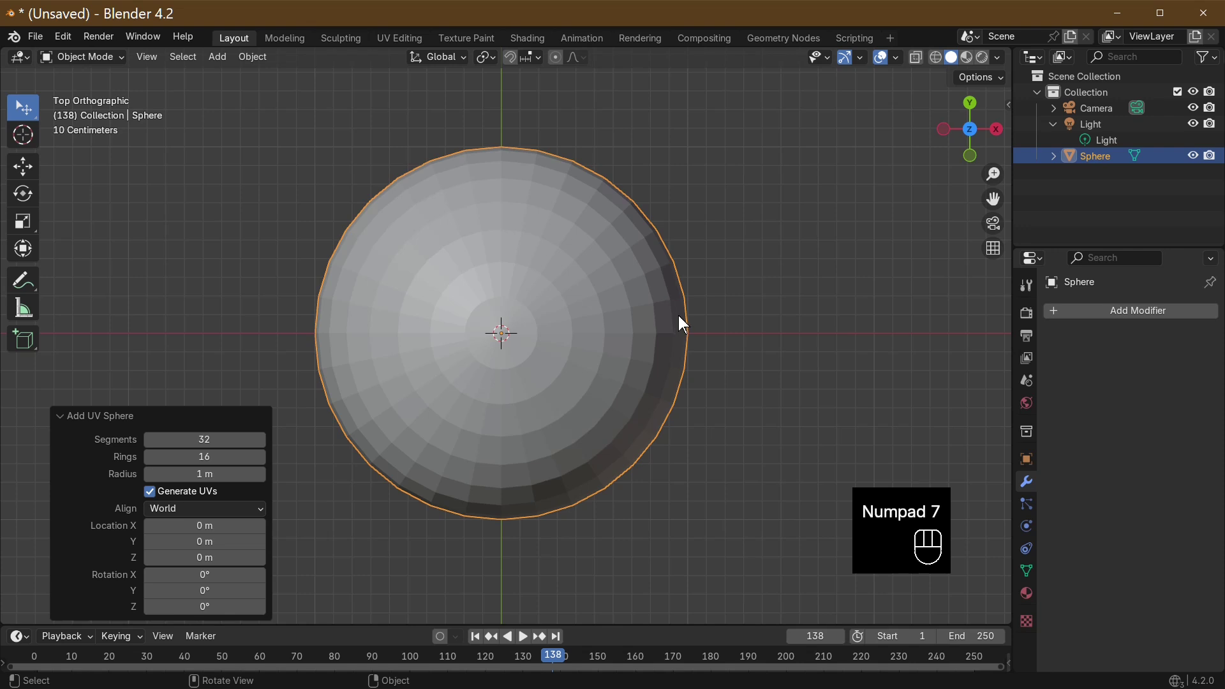
key(Tab)
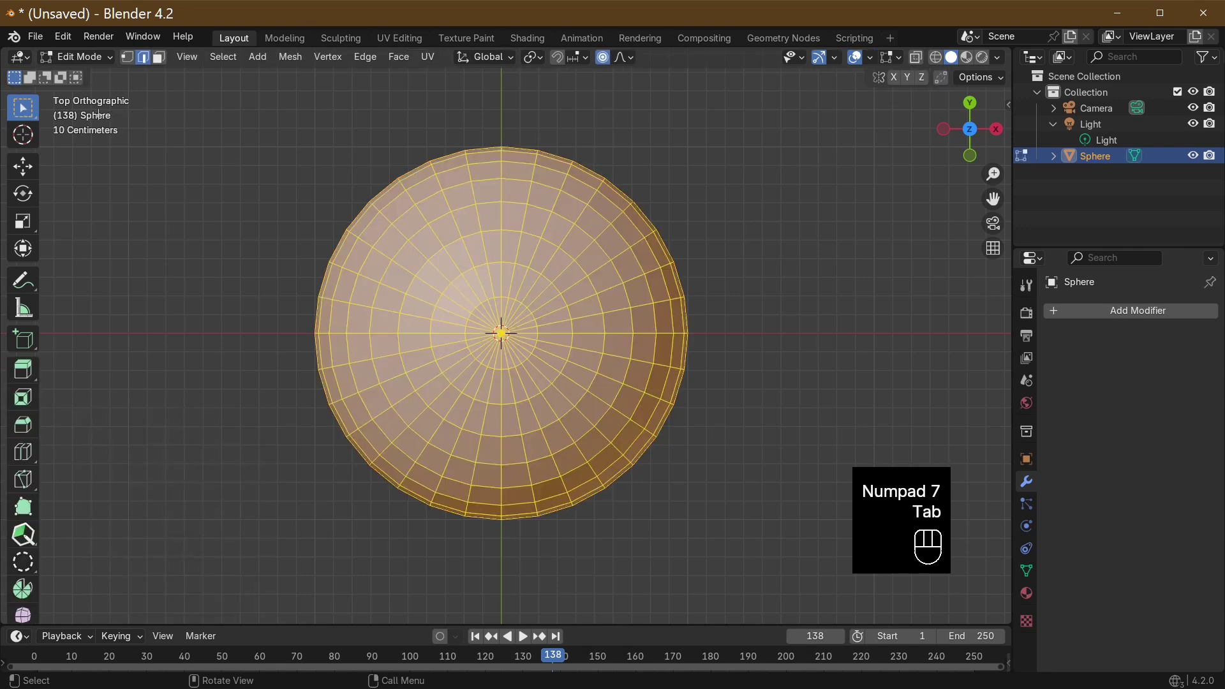
Switch to the Select Box tool and Face select mode
click(23, 108)
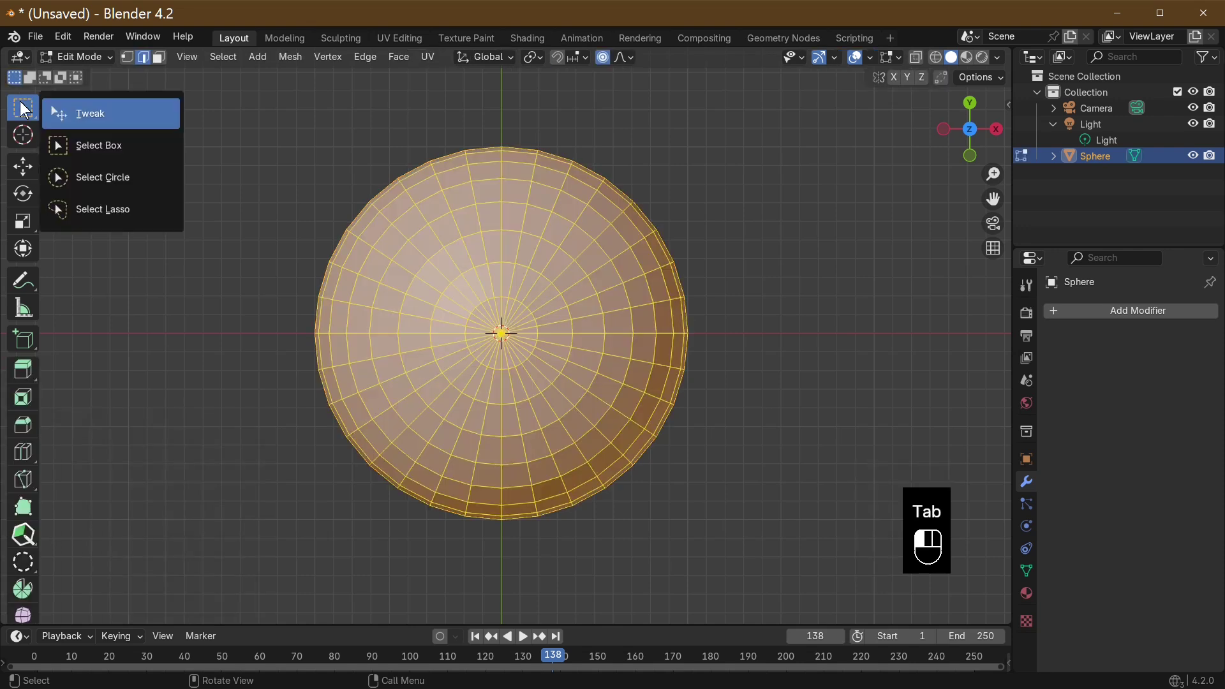
click(120, 135)
scroll(461, 261, up, 1)
click(159, 59)
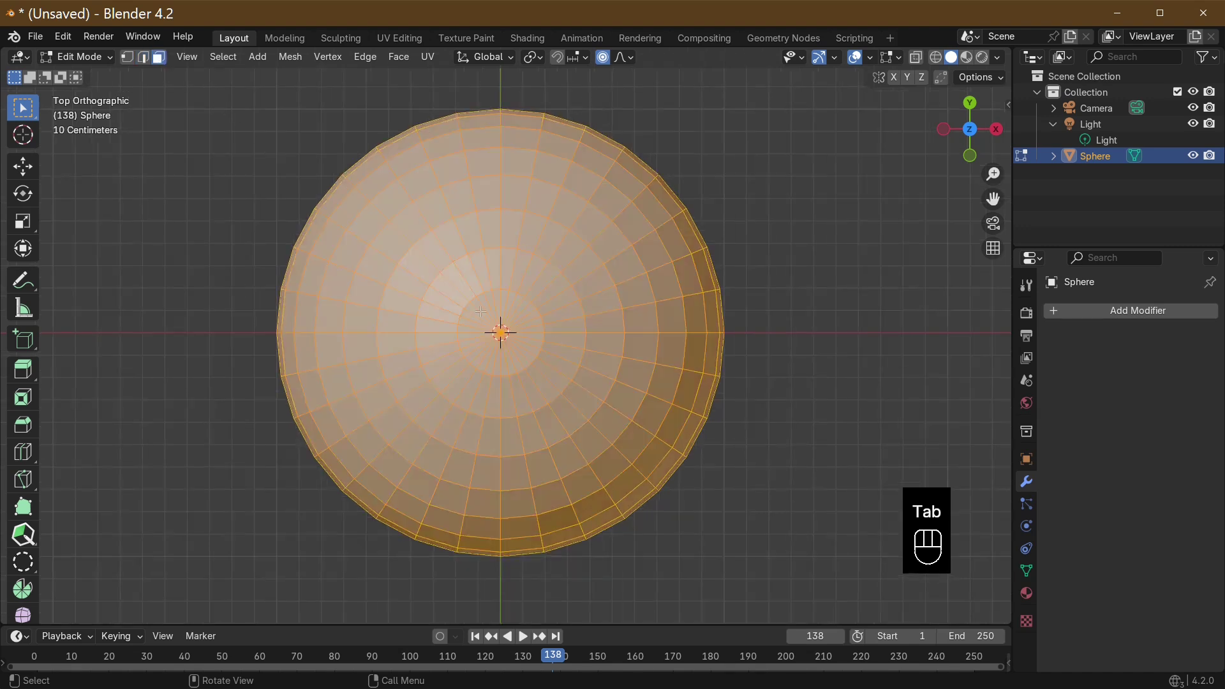
Delete the face ring and triangle ring around the top pole, leaving a circular hole
alt+click(522, 349)
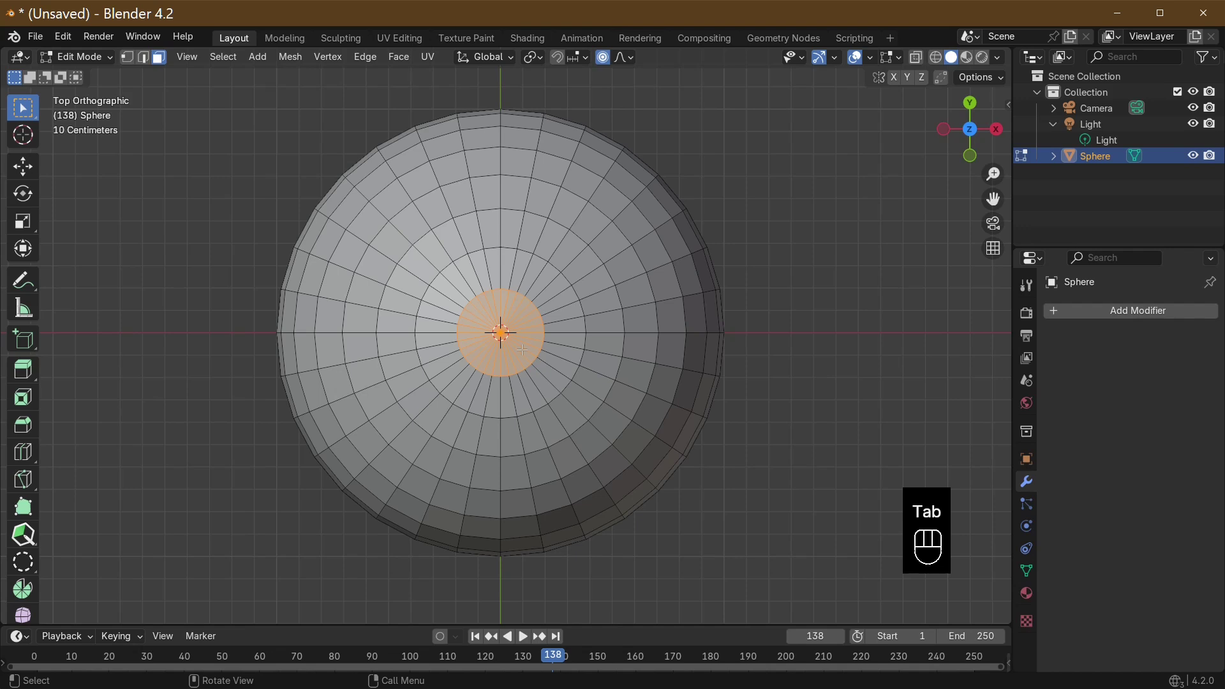
key(x)
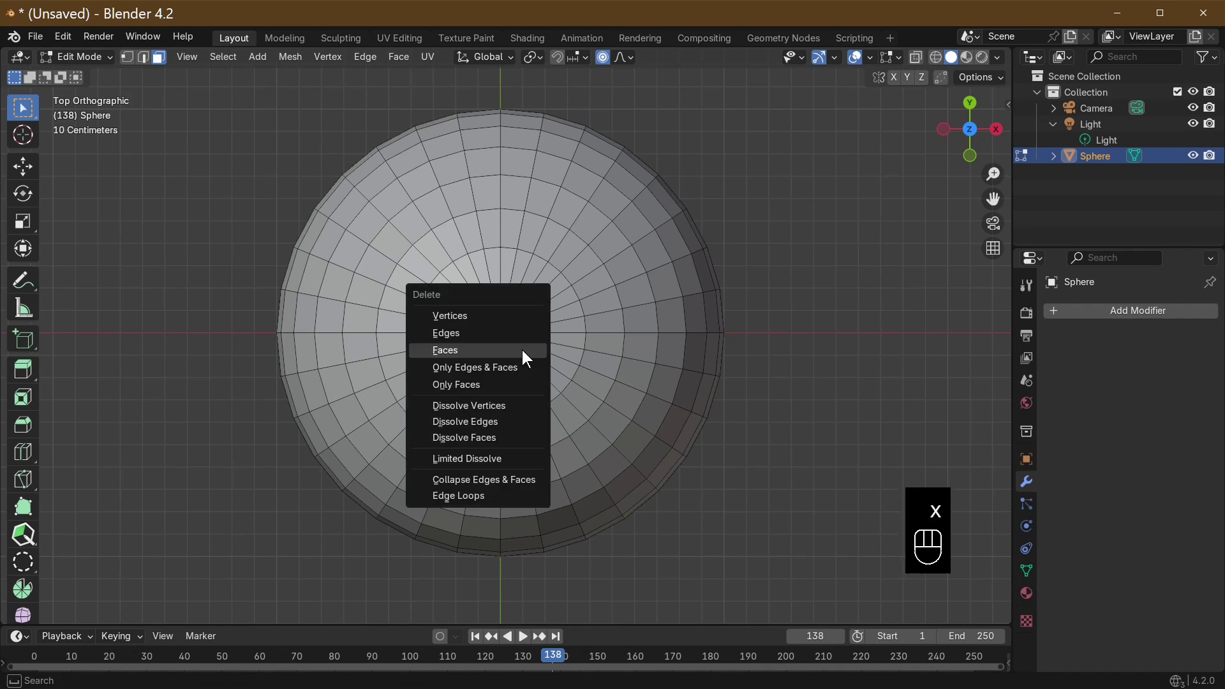
click(522, 349)
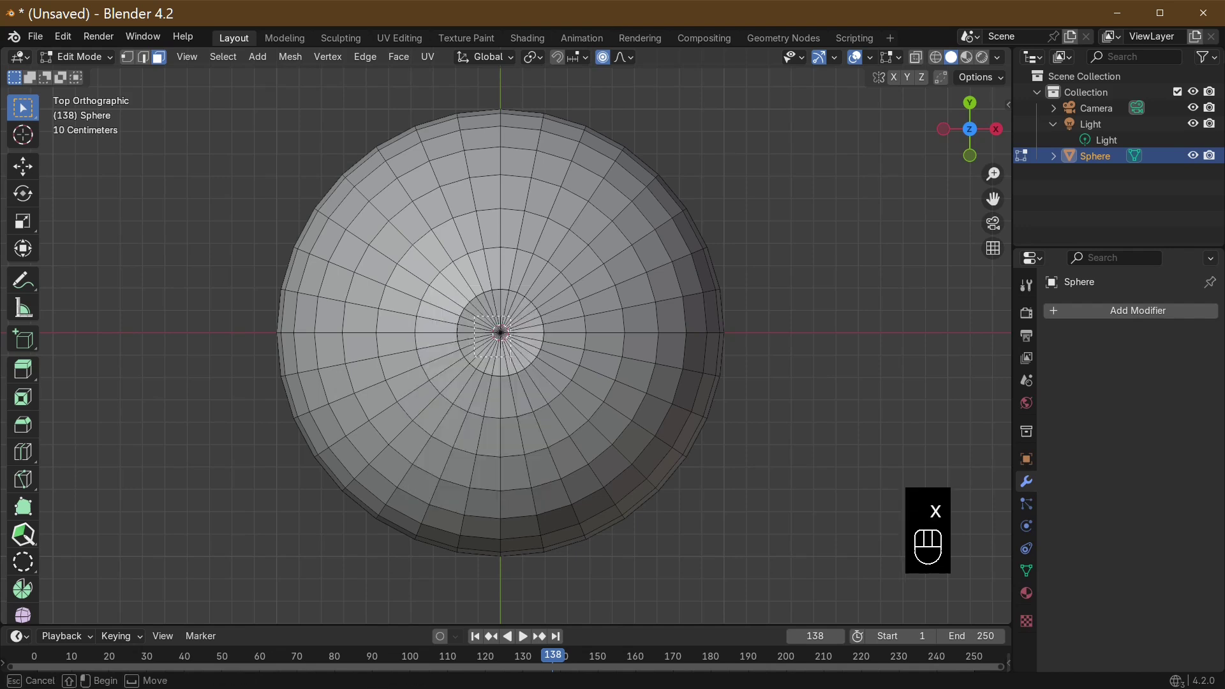
alt+click(515, 361)
key(x)
click(515, 361)
middle_drag(655, 423, 658, 334)
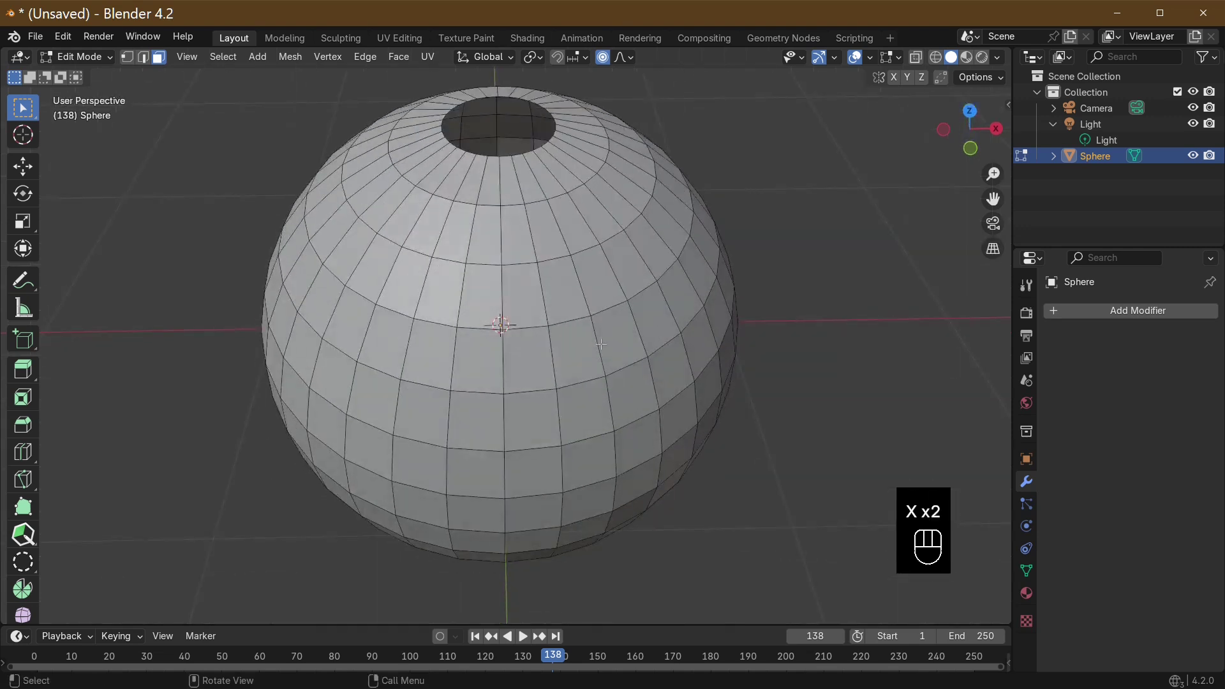
middle_drag(580, 349, 523, 337)
key(KP_7)
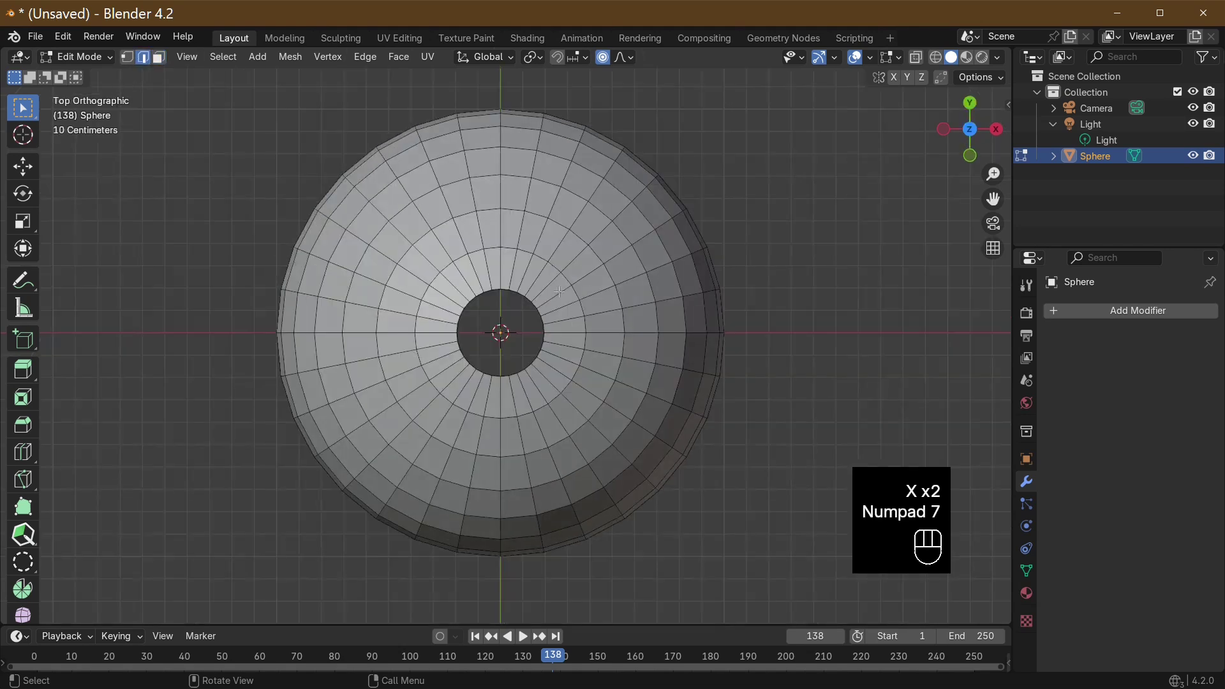
Select alternating vertical edge loops around the upper and right side of the sphere
key(alt)
alt+click(502, 201)
alt+shift+click(557, 207)
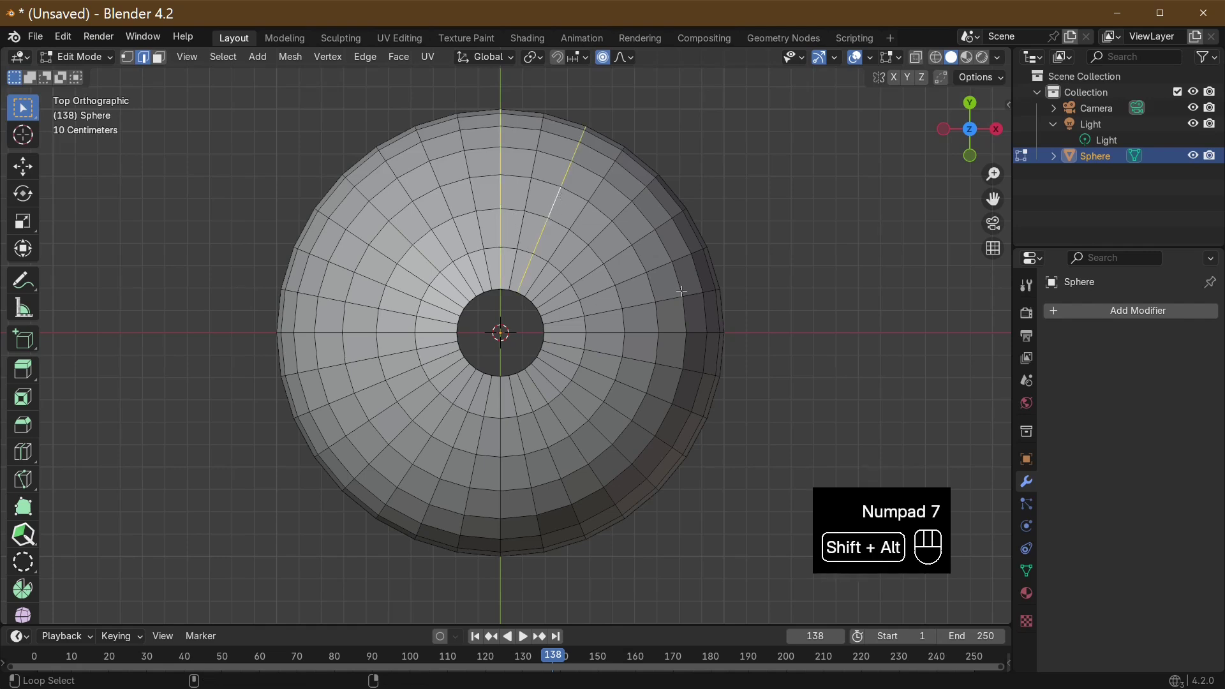
alt+shift+click(605, 228)
alt+shift+click(646, 272)
alt+shift+click(643, 272)
alt+shift+click(644, 235)
alt+shift+click(646, 231)
alt+shift+click(658, 268)
alt+shift+click(670, 332)
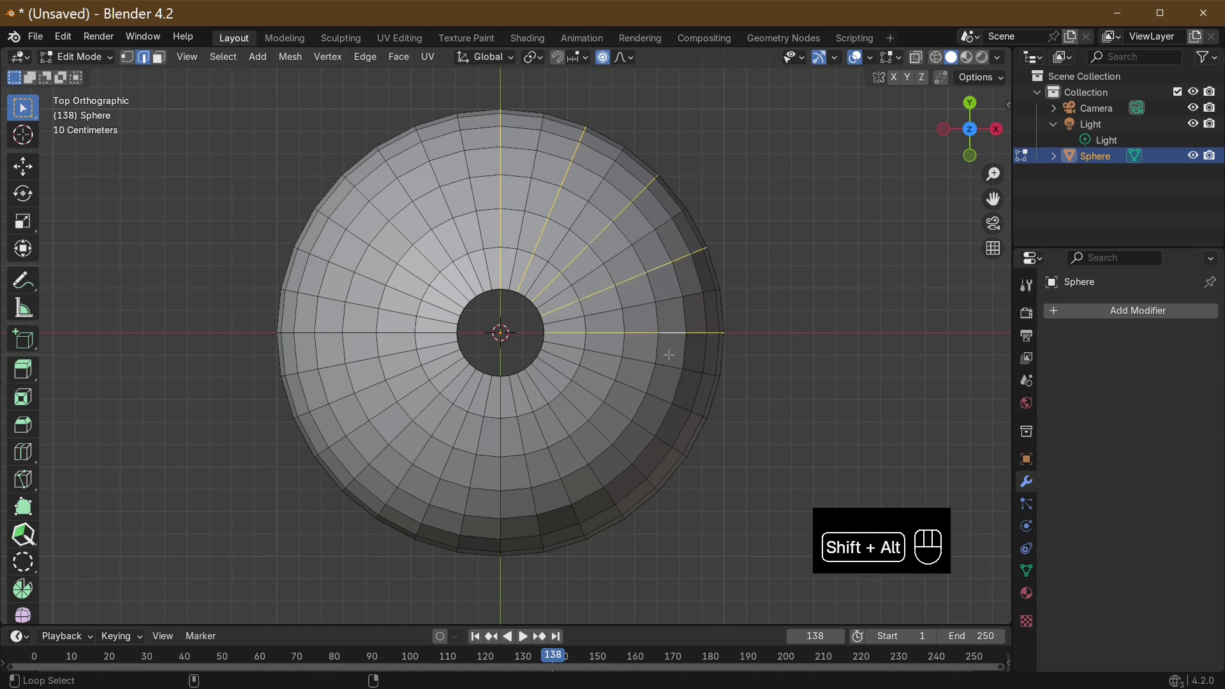
alt+shift+click(657, 393)
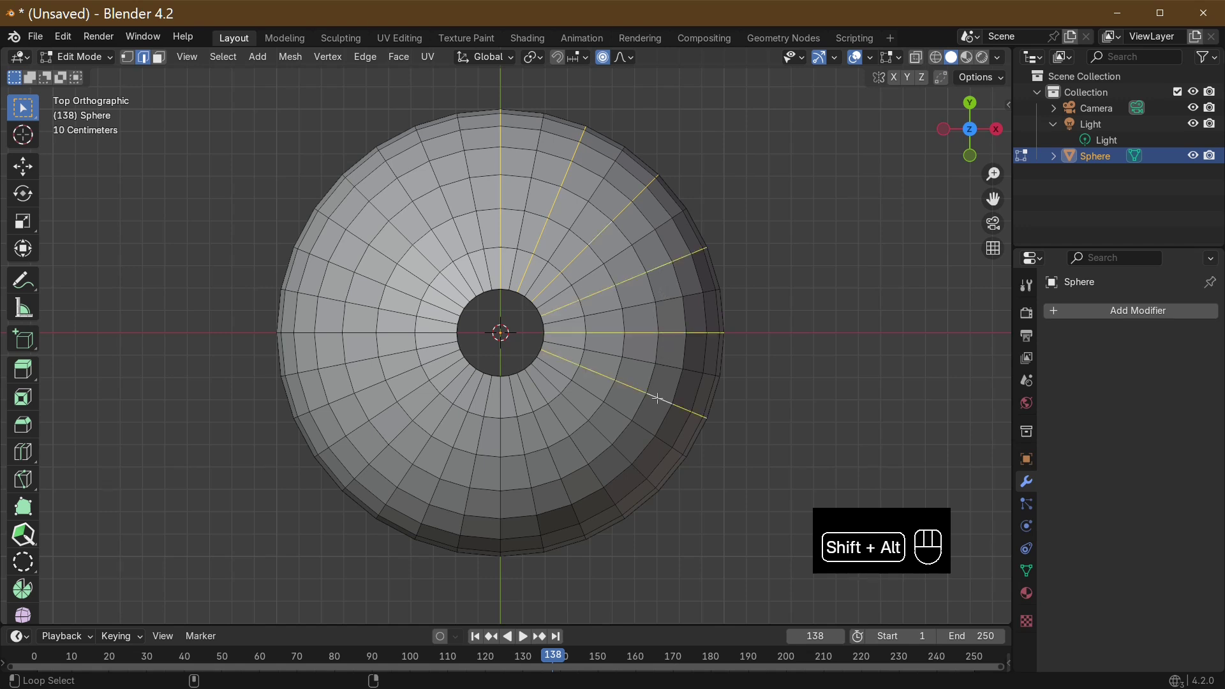
Add the remaining alternating loops, then scale them to 0.857 with smooth proportional size 0.826
alt+shift+click(615, 444)
alt+shift+click(553, 476)
alt+shift+click(495, 475)
alt+shift+click(446, 461)
alt+shift+click(400, 432)
alt+shift+click(368, 391)
alt+shift+click(353, 333)
alt+shift+click(374, 276)
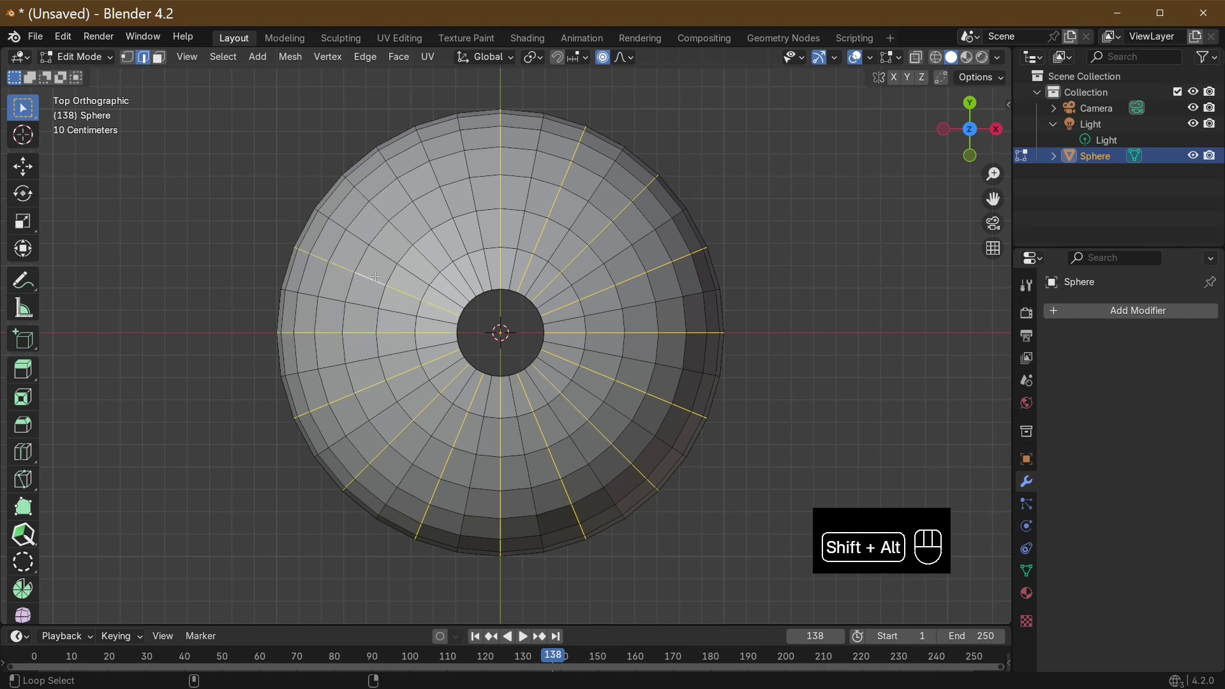
alt+shift+click(397, 231)
alt+shift+click(448, 214)
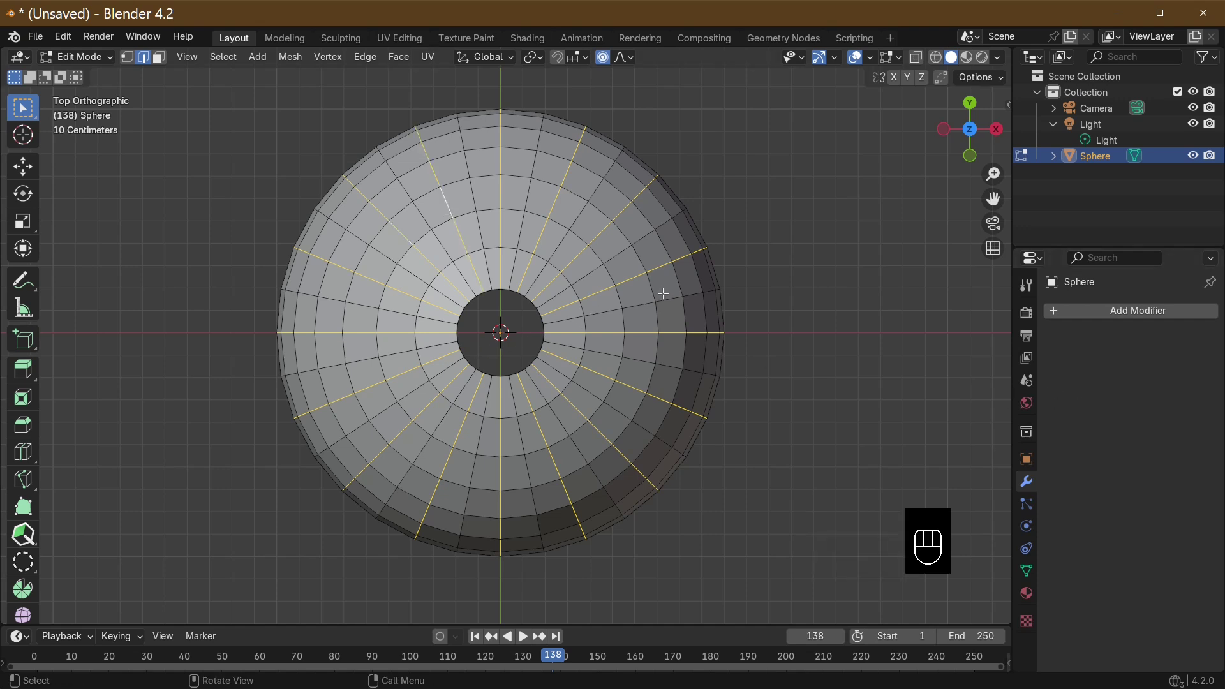
key(s)
click(700, 72)
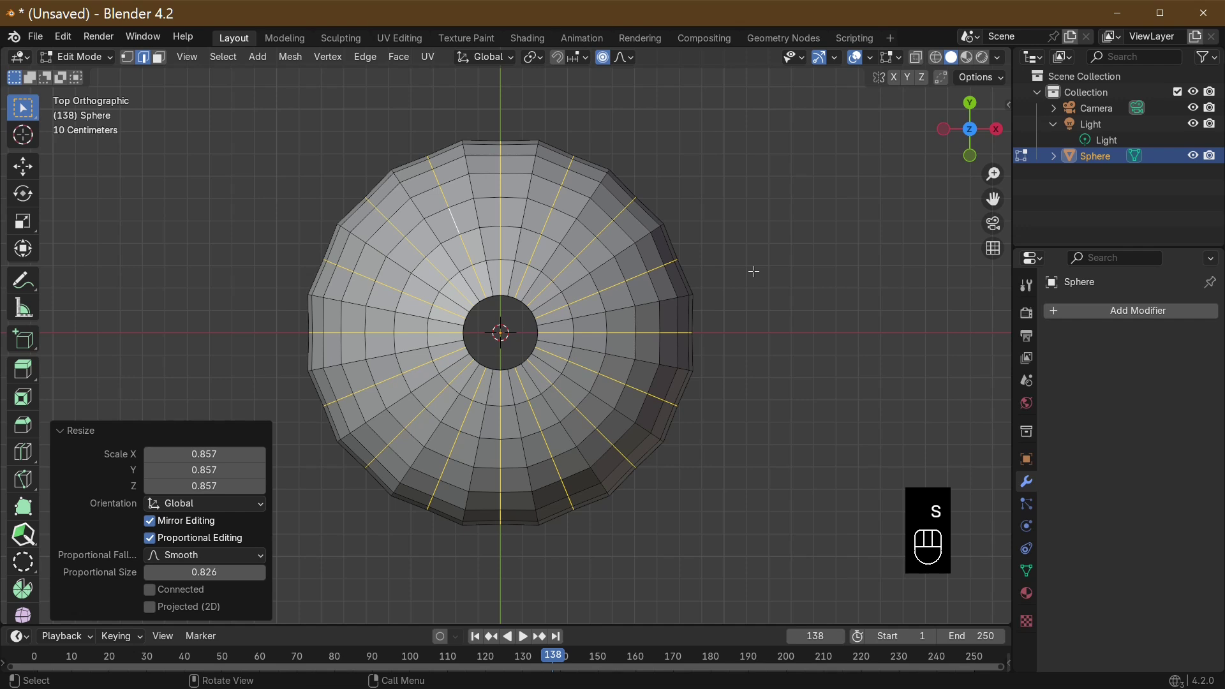
Rescale the selected loops to 0.947 with proportional size 0.149, cutting narrow grooves
key(s)
scroll(733, 270, up, 5)
scroll(740, 274, up, 13)
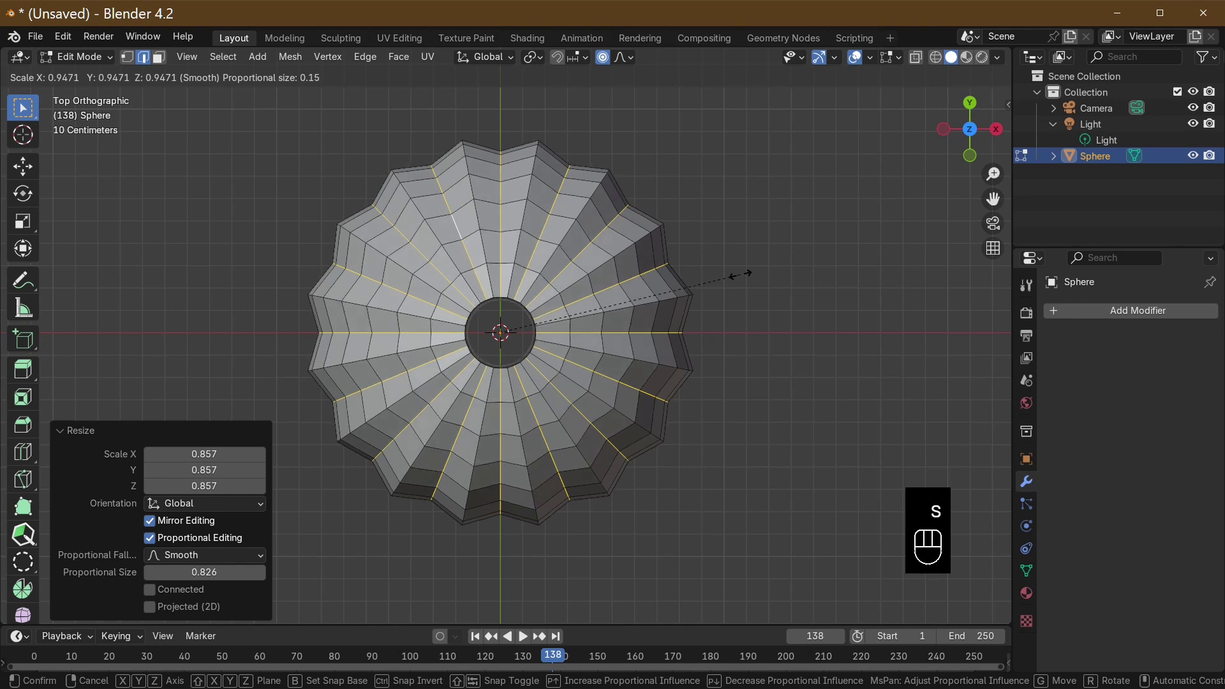
click(740, 275)
middle_drag(742, 395, 739, 250)
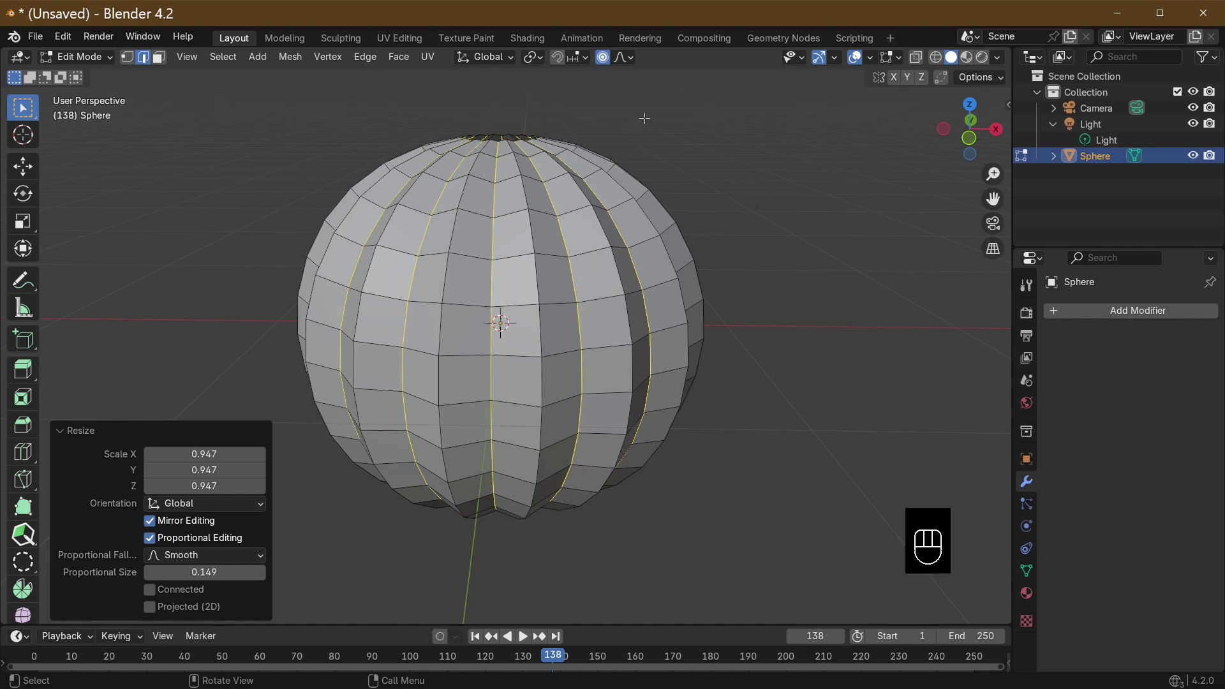
Bevel the groove loops to 0.01 m width with 3 segments, then return to Object Mode
key(ctrl)
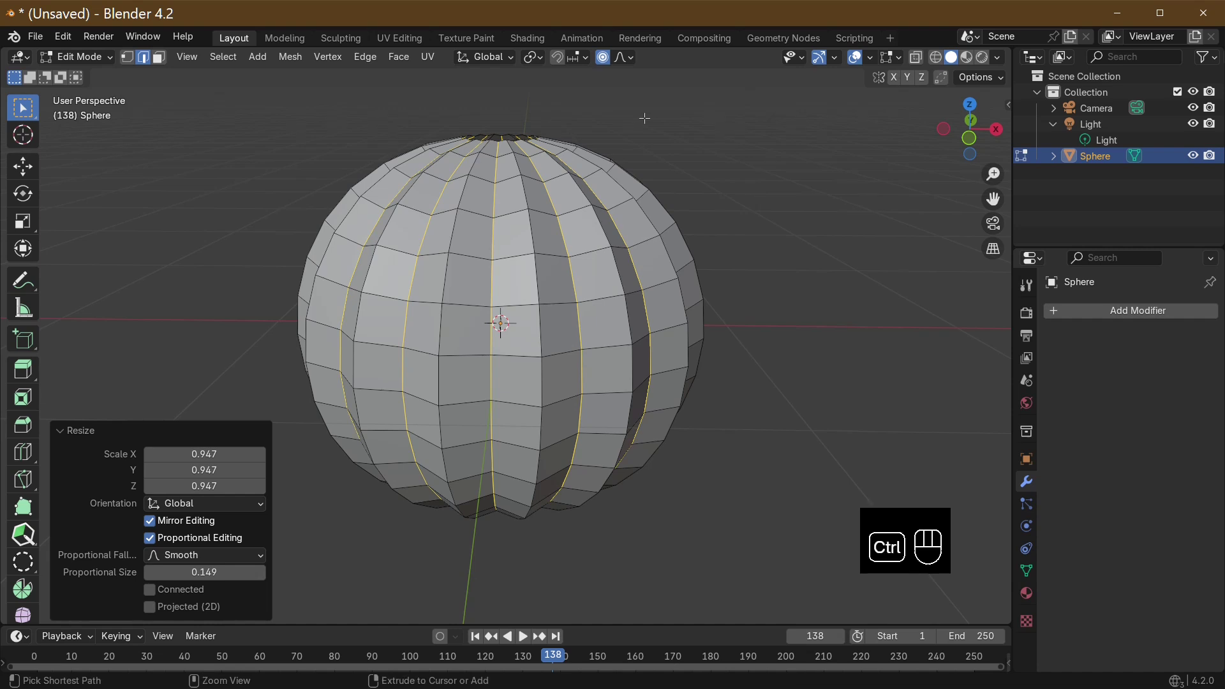
key(ctrl+b)
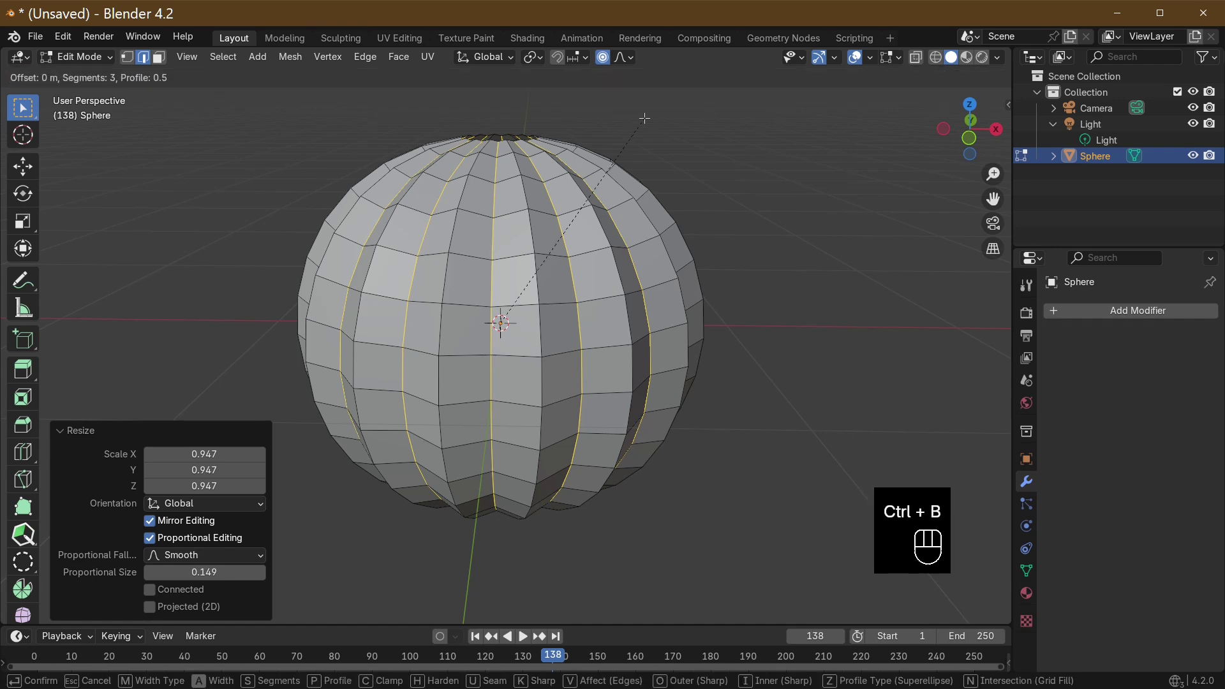
click(130, 383)
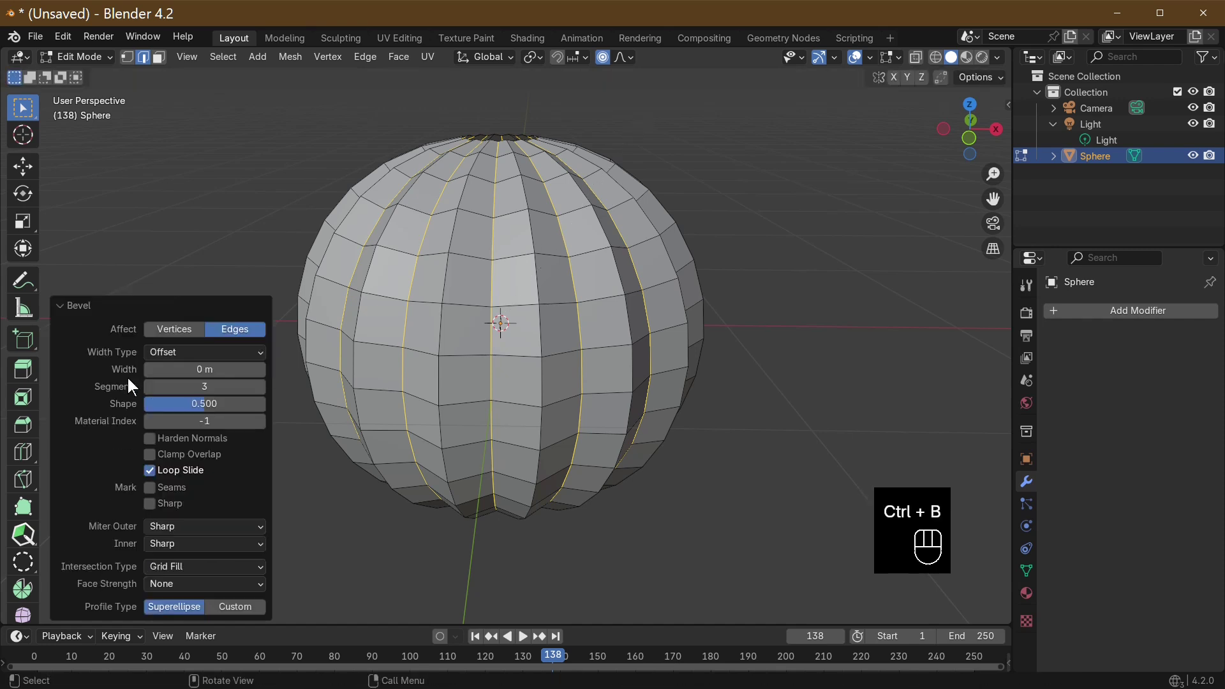
click(262, 369)
click(262, 369)
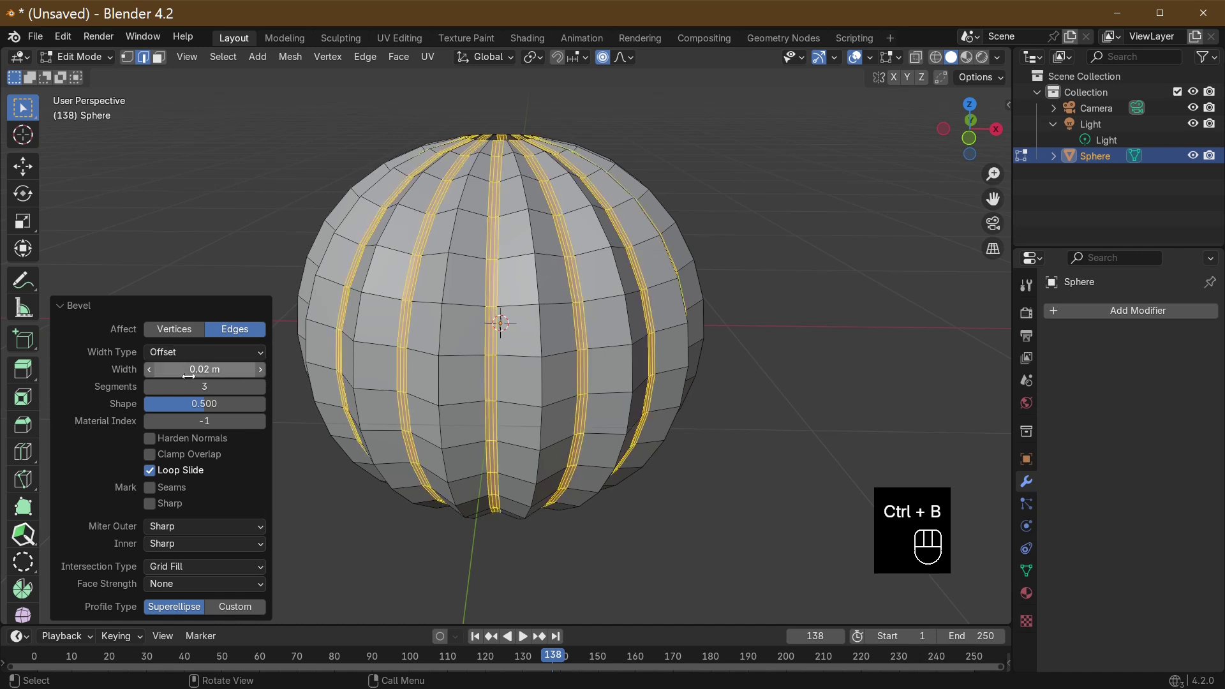
click(151, 370)
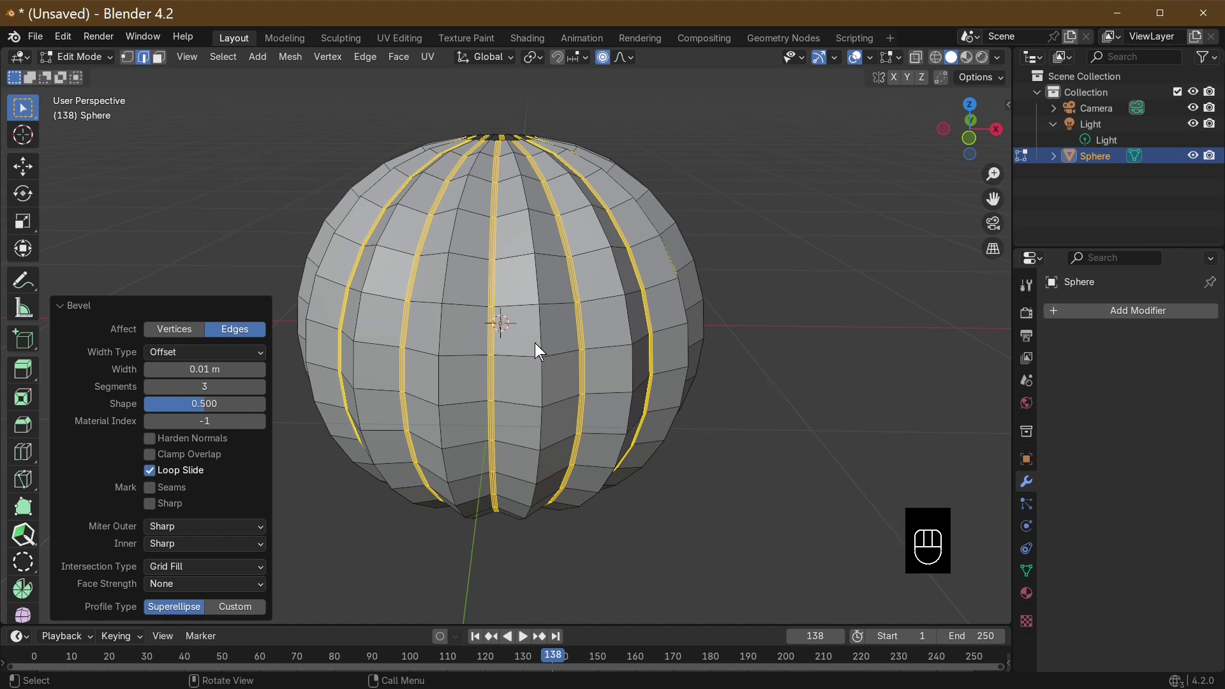
middle_drag(662, 518, 681, 574)
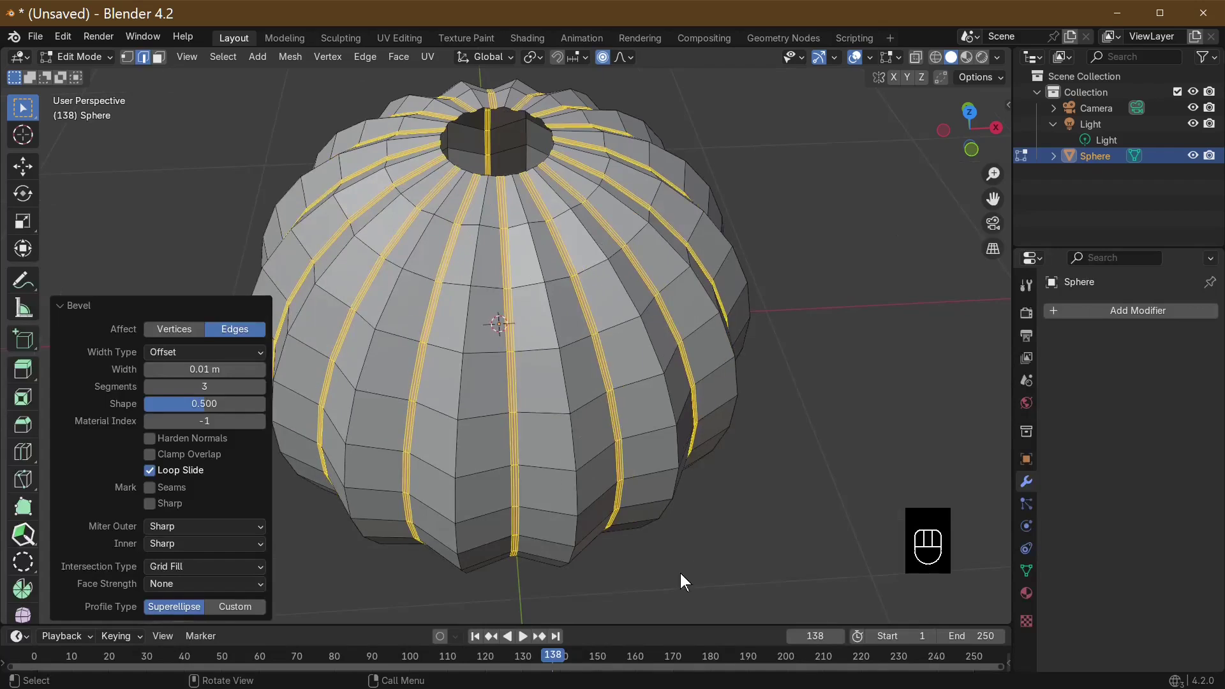
key(Tab)
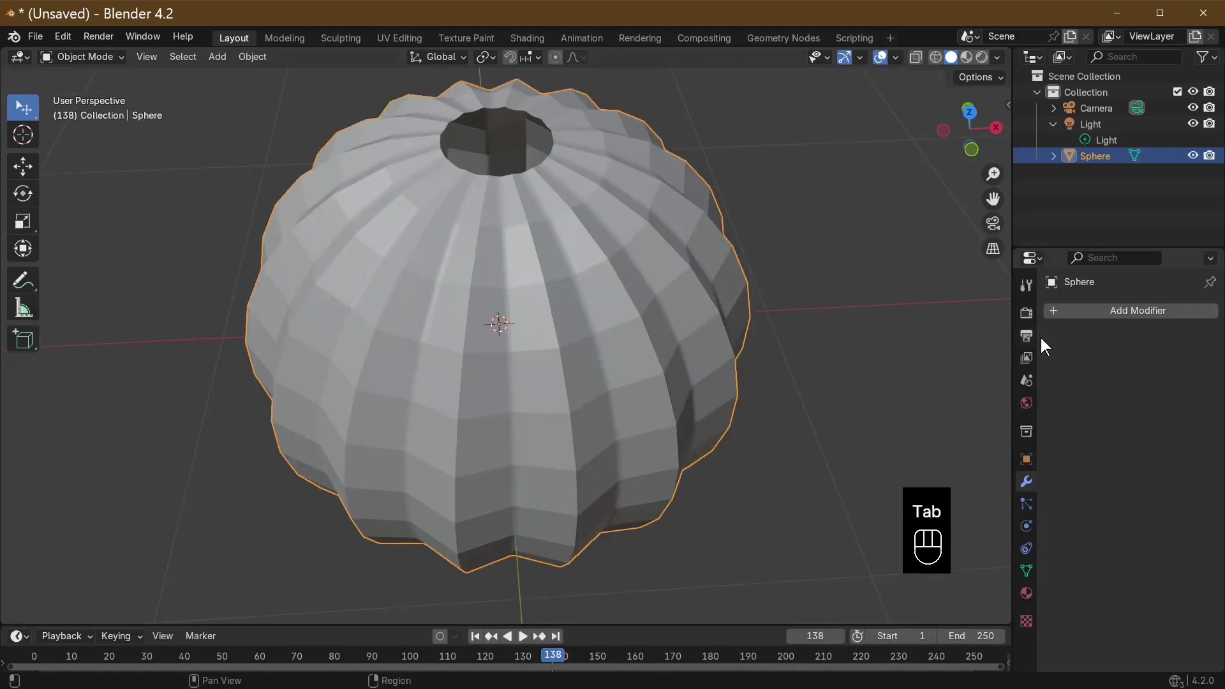
Add a Subdivision Surface modifier to the ribbed sphere
click(1109, 312)
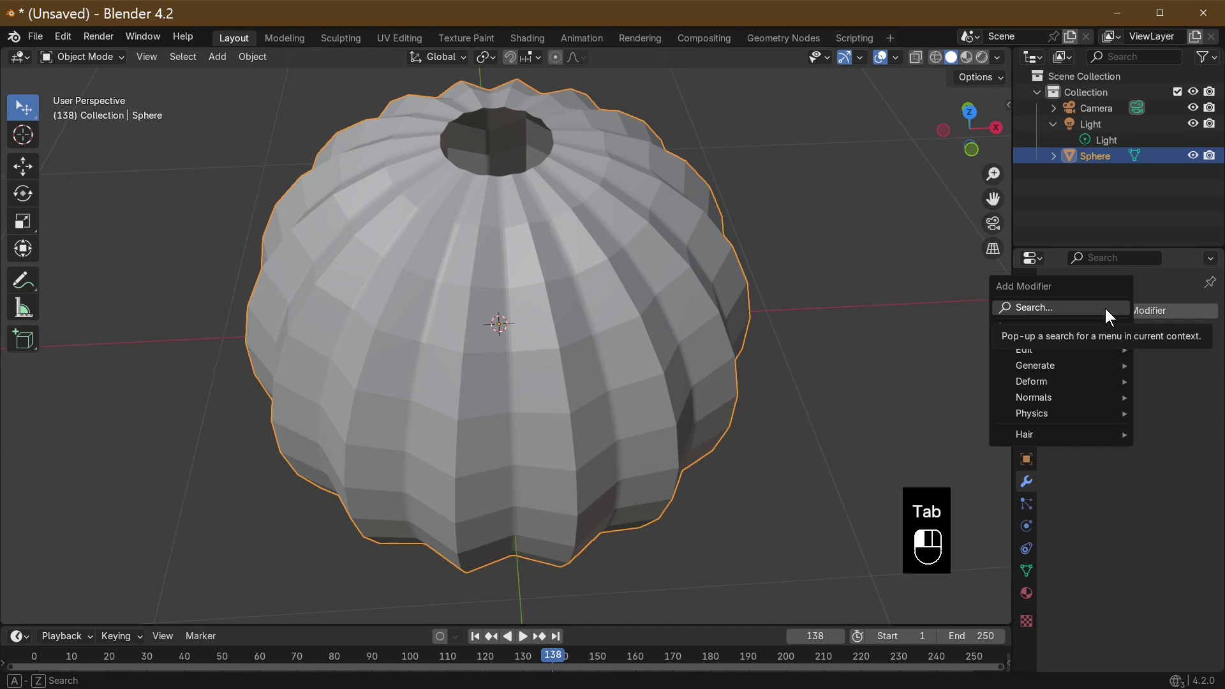
click(1147, 317)
text(s)
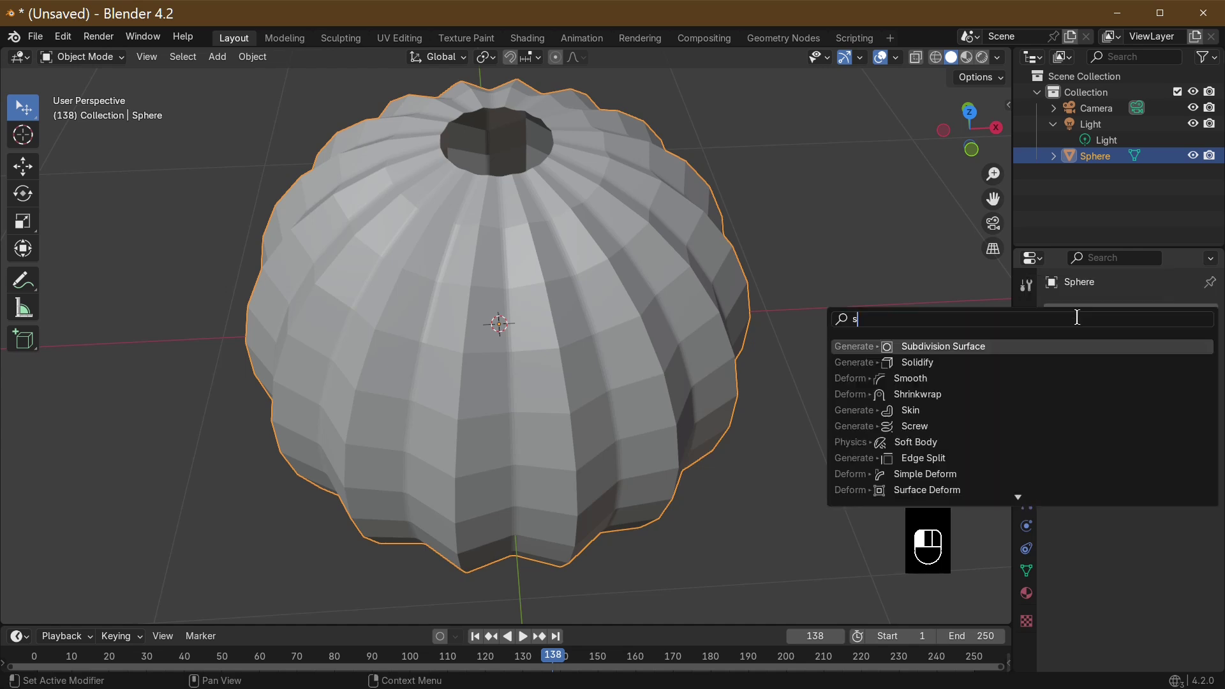
click(1028, 343)
click(1027, 337)
middle_drag(665, 373, 509, 355)
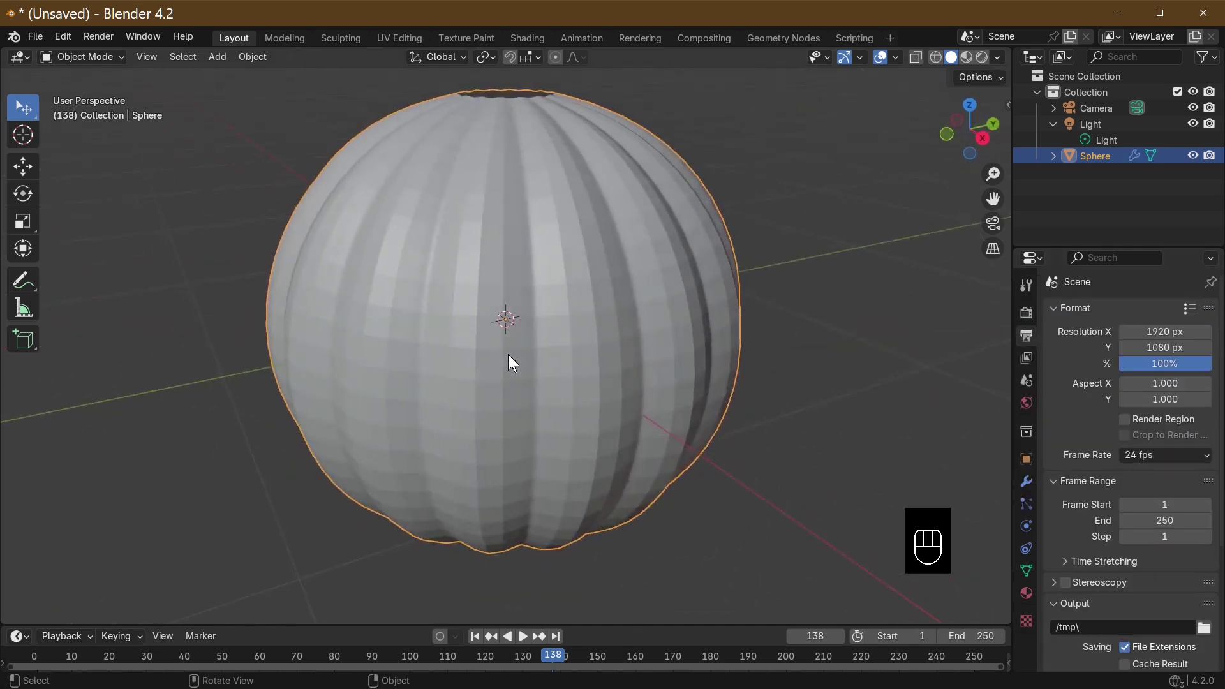
Apply Shade Auto Smooth at 30° to the sphere
right_click(571, 352)
click(570, 351)
middle_drag(675, 381, 582, 207)
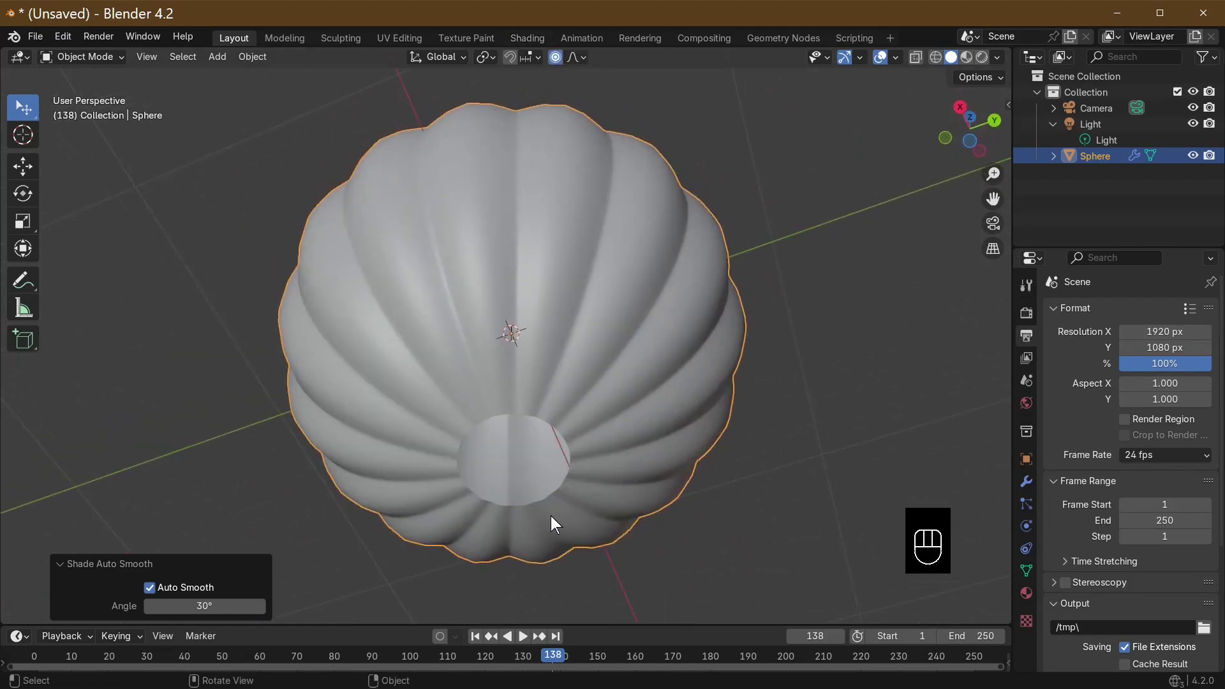
Raise the bottom rim loop 0.21448 m along Z with proportional editing
key(Tab)
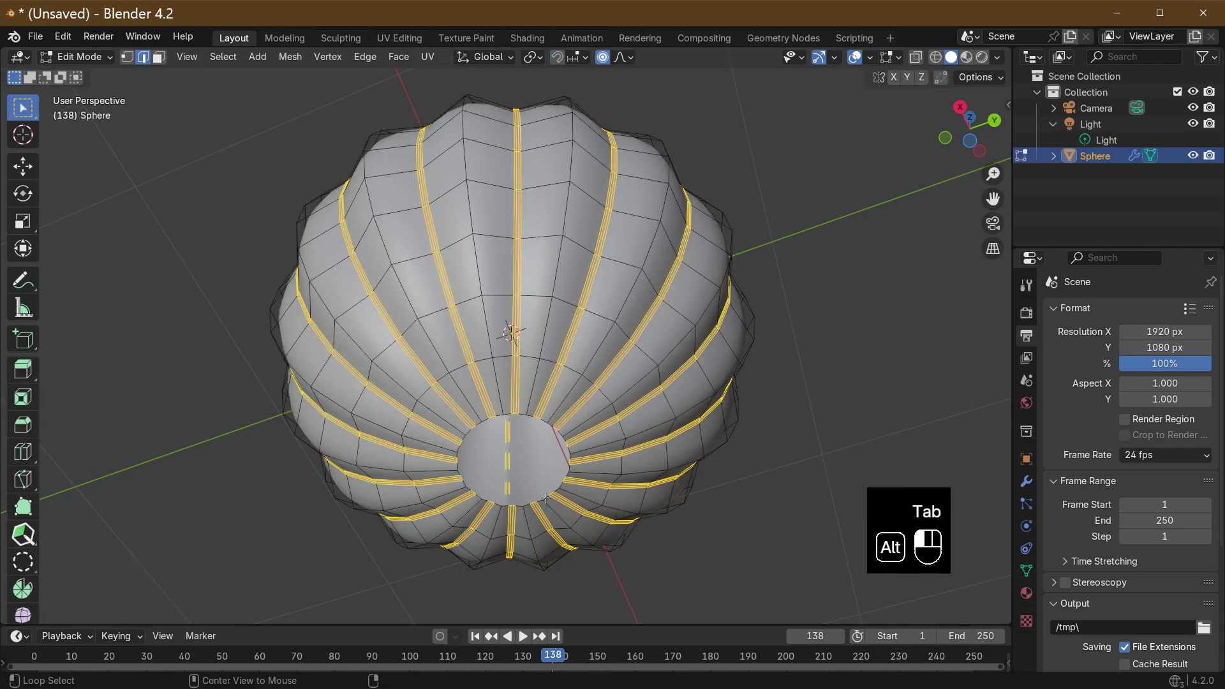
alt+click(545, 497)
middle_drag(546, 498, 592, 597)
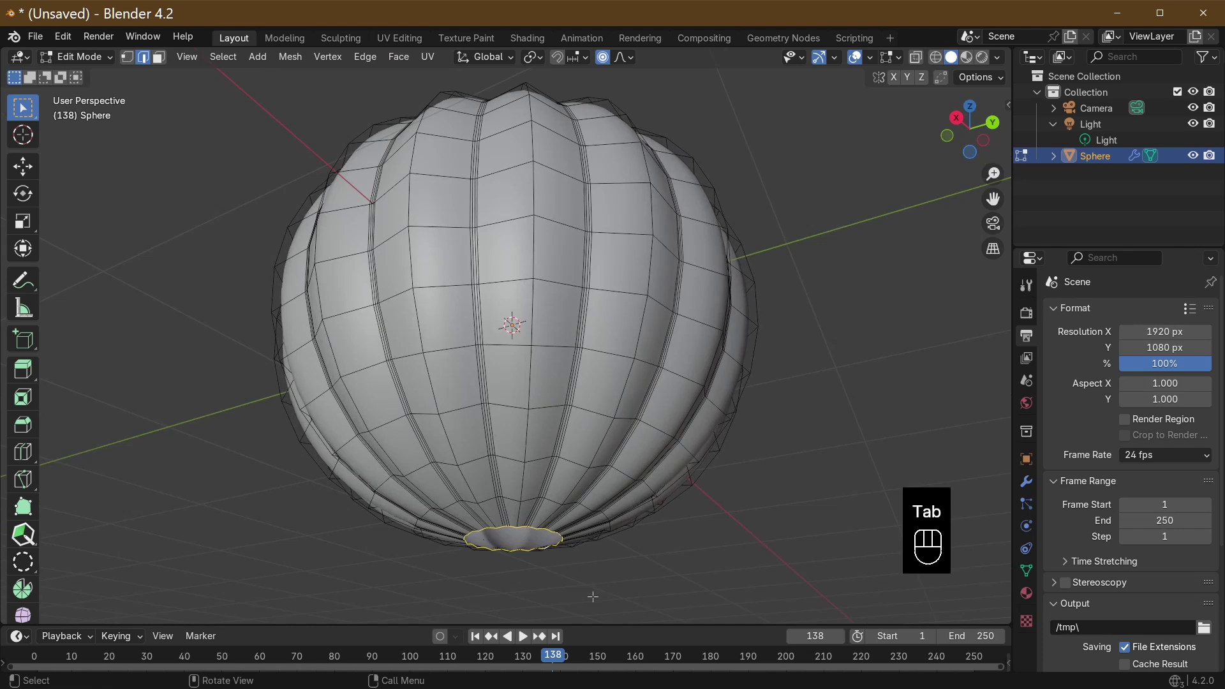
key(g)
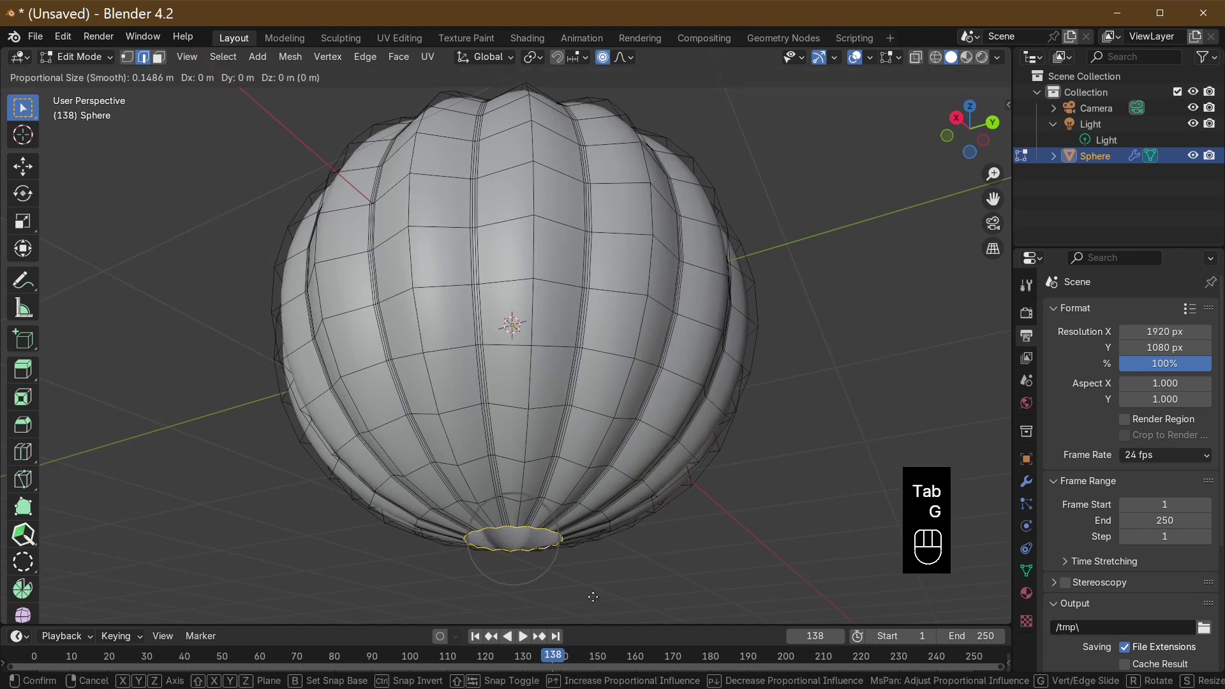
key(z)
scroll(592, 581, down, 8)
scroll(592, 574, down, 7)
scroll(594, 544, down, 1)
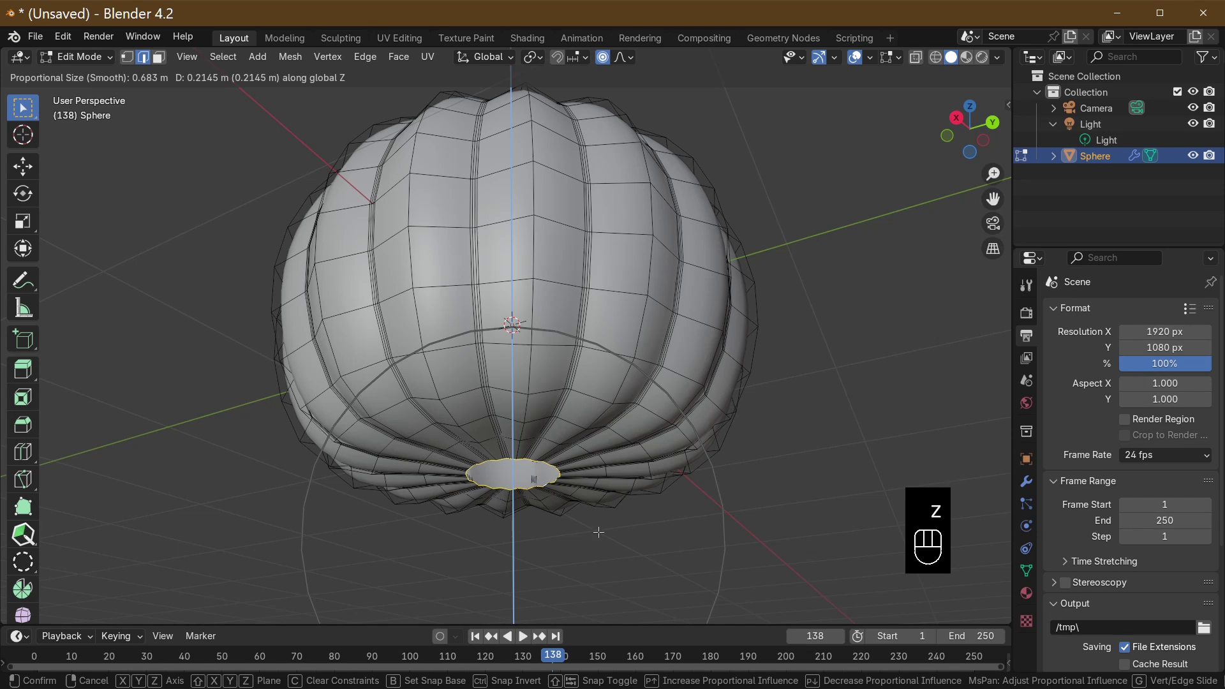
click(599, 533)
middle_drag(656, 467, 646, 490)
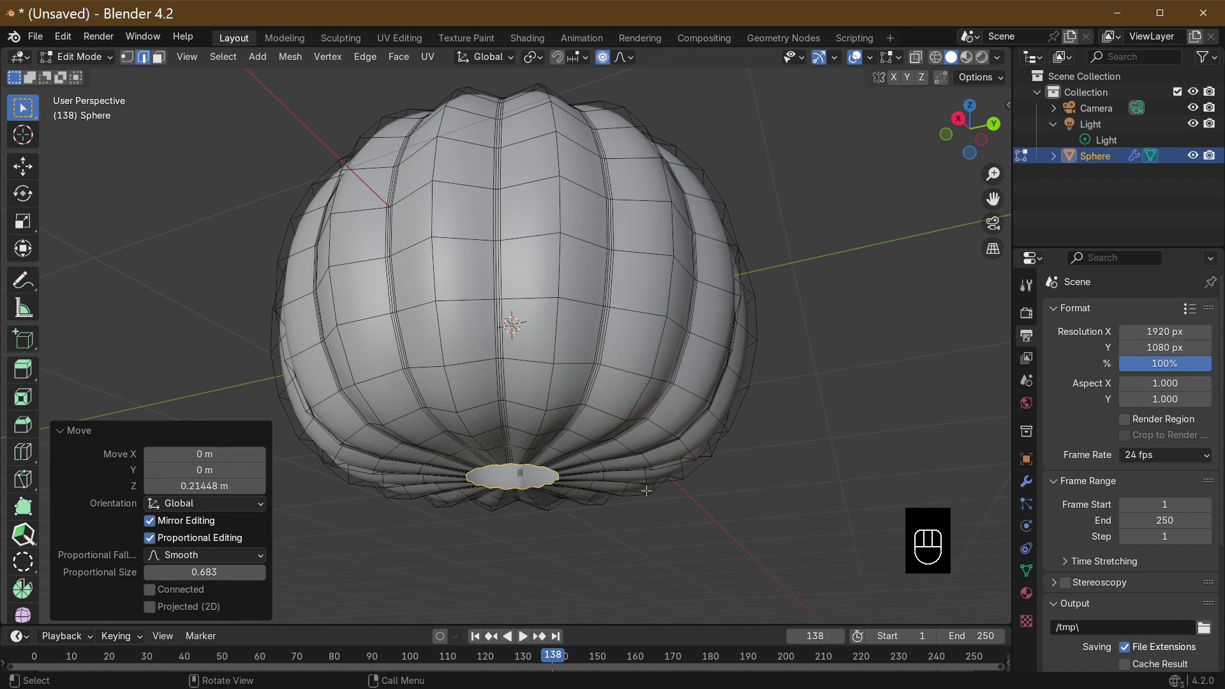
Extrude the bottom rim inward twice to scale 0.498 and cap it with a face
key(e)
key(s)
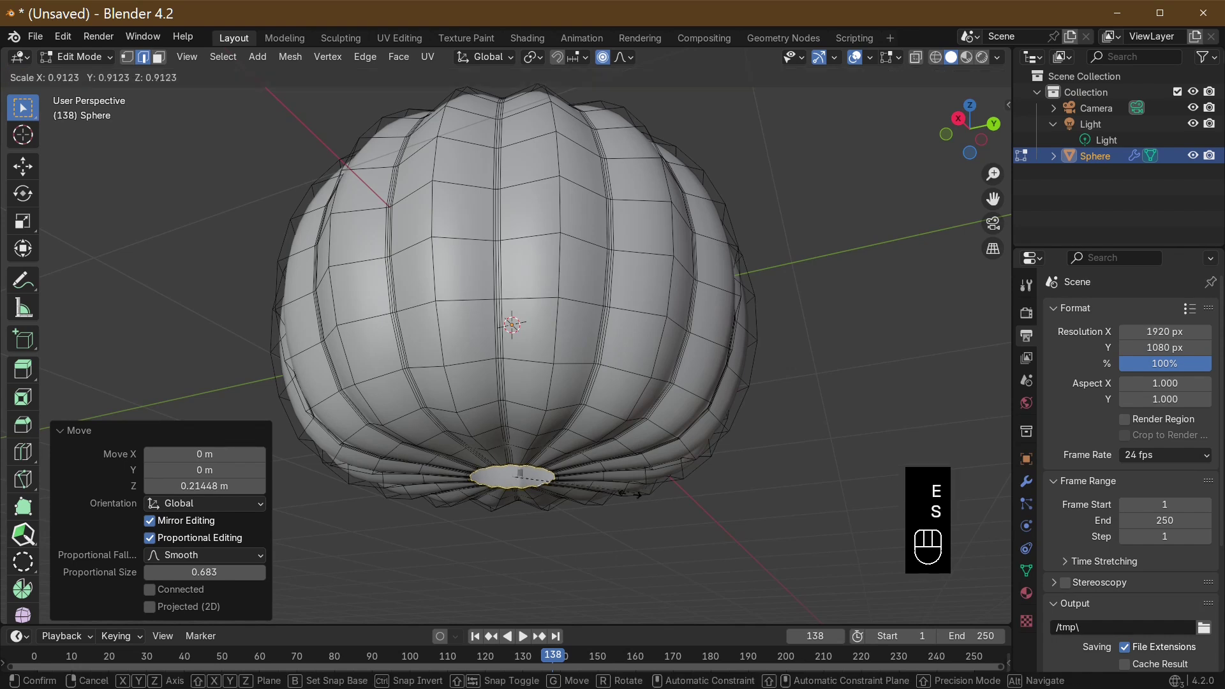
click(617, 497)
key(e)
key(s)
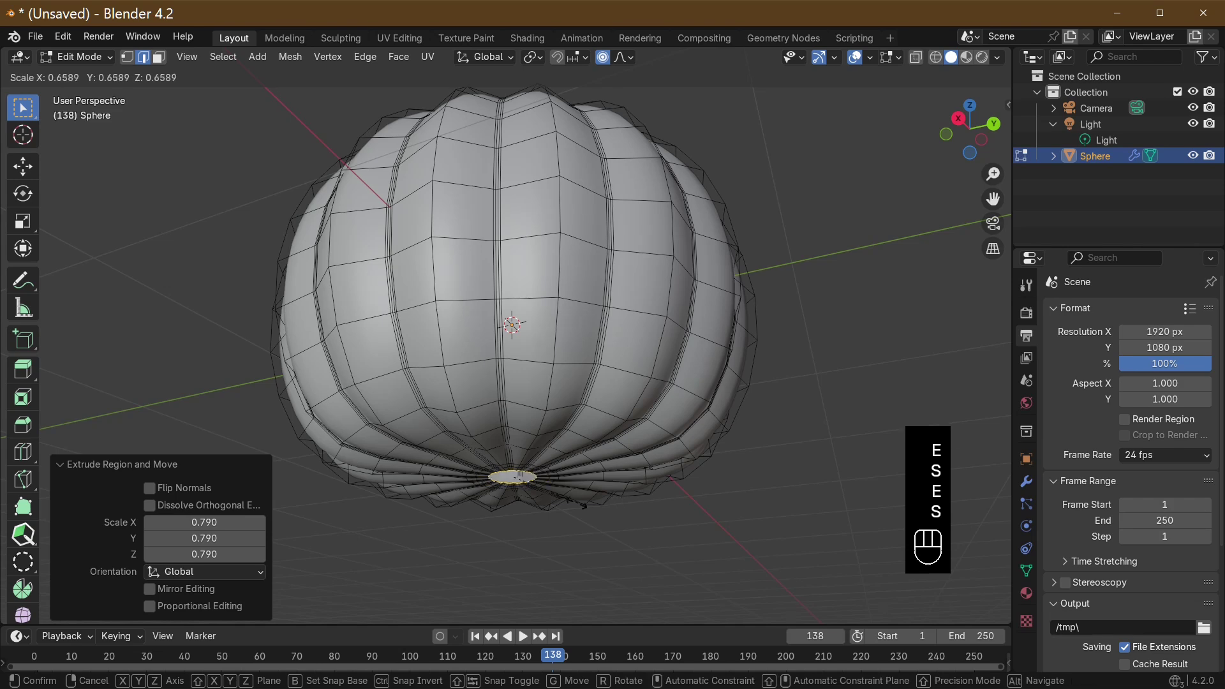
click(558, 504)
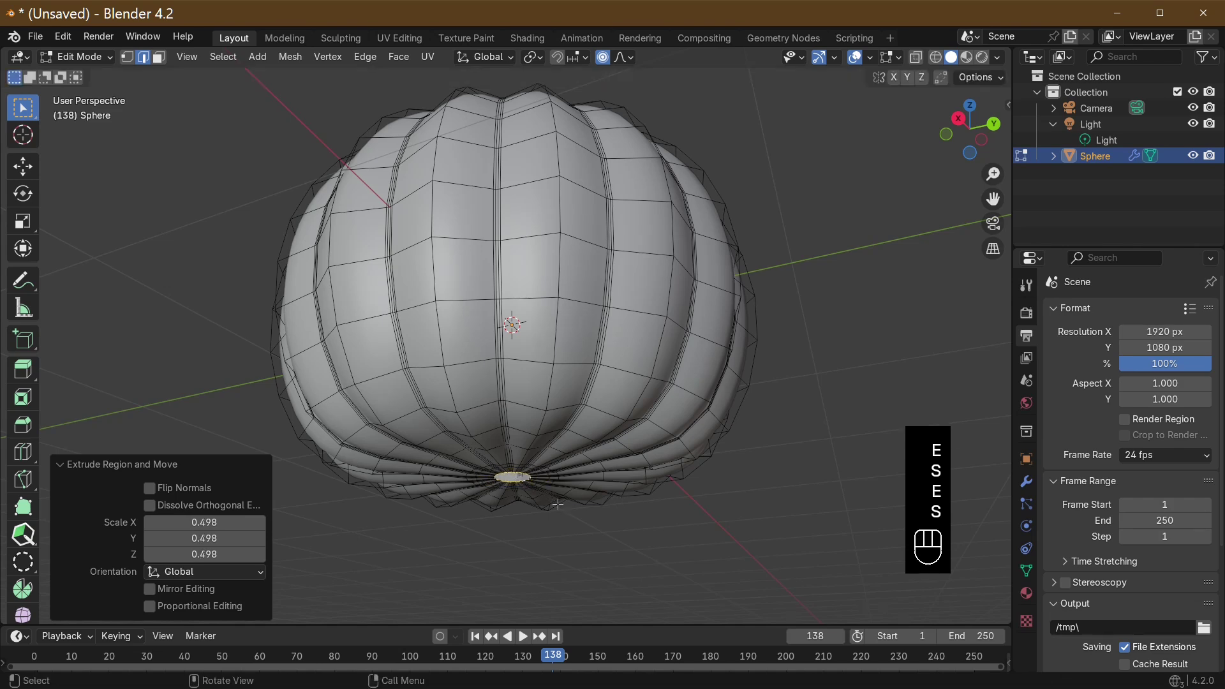
key(f)
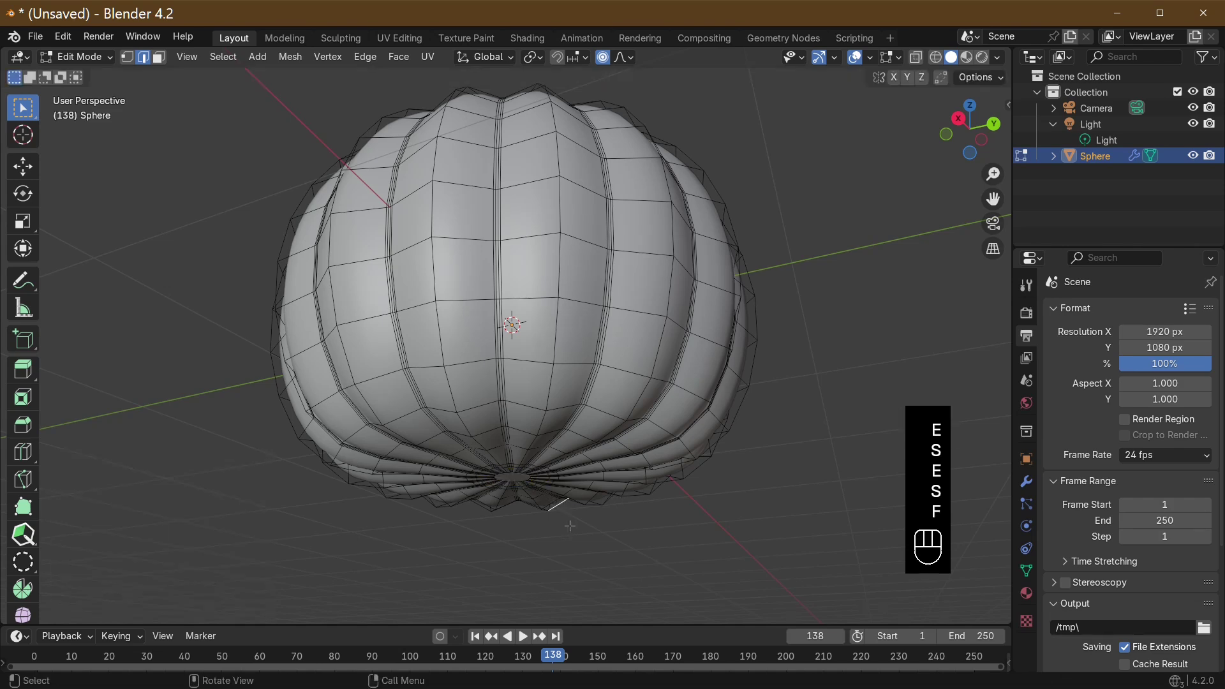
middle_drag(568, 527, 587, 421)
key(Tab)
scroll(585, 427, up, 5)
scroll(584, 439, up, 4)
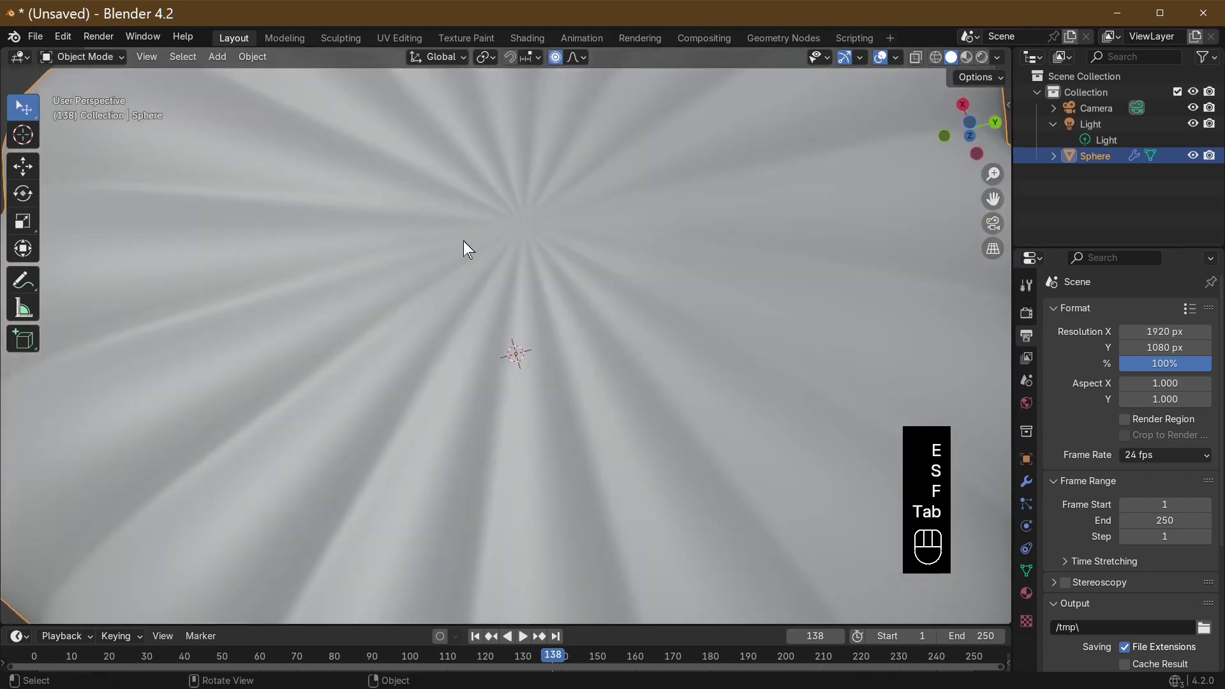
In Edit Mode, select the edge loop around the top opening
scroll(533, 274, down, 6)
middle_drag(533, 277, 581, 4)
key(Tab)
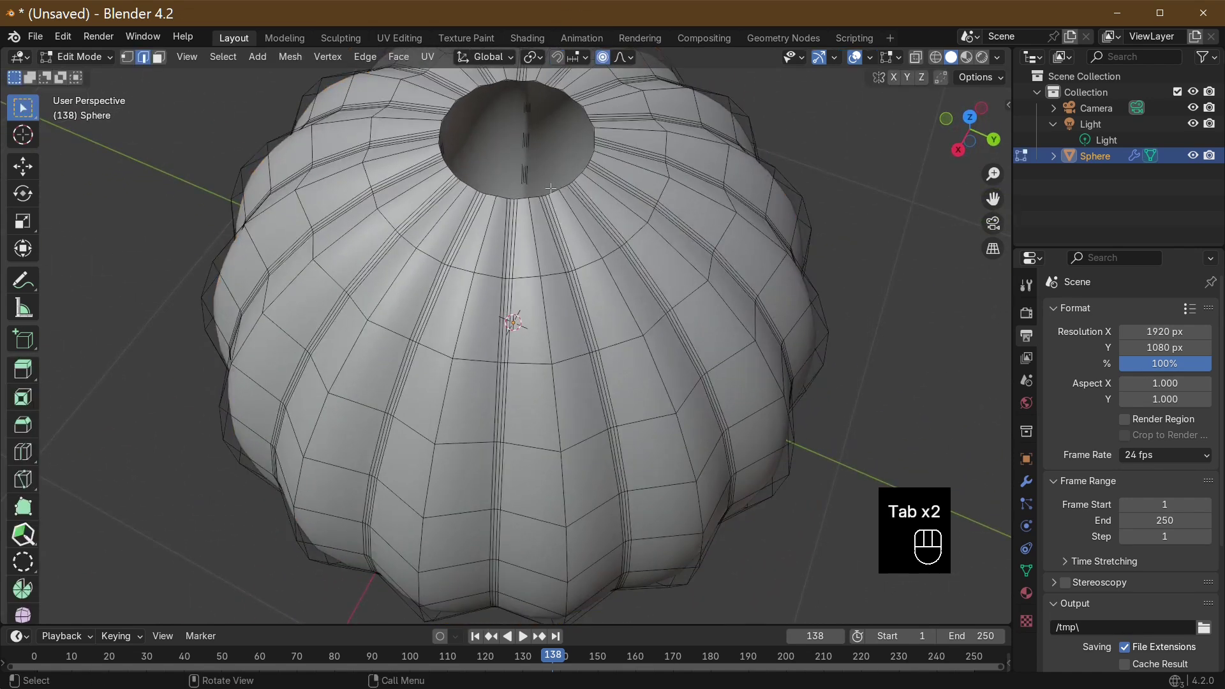
alt+click(567, 188)
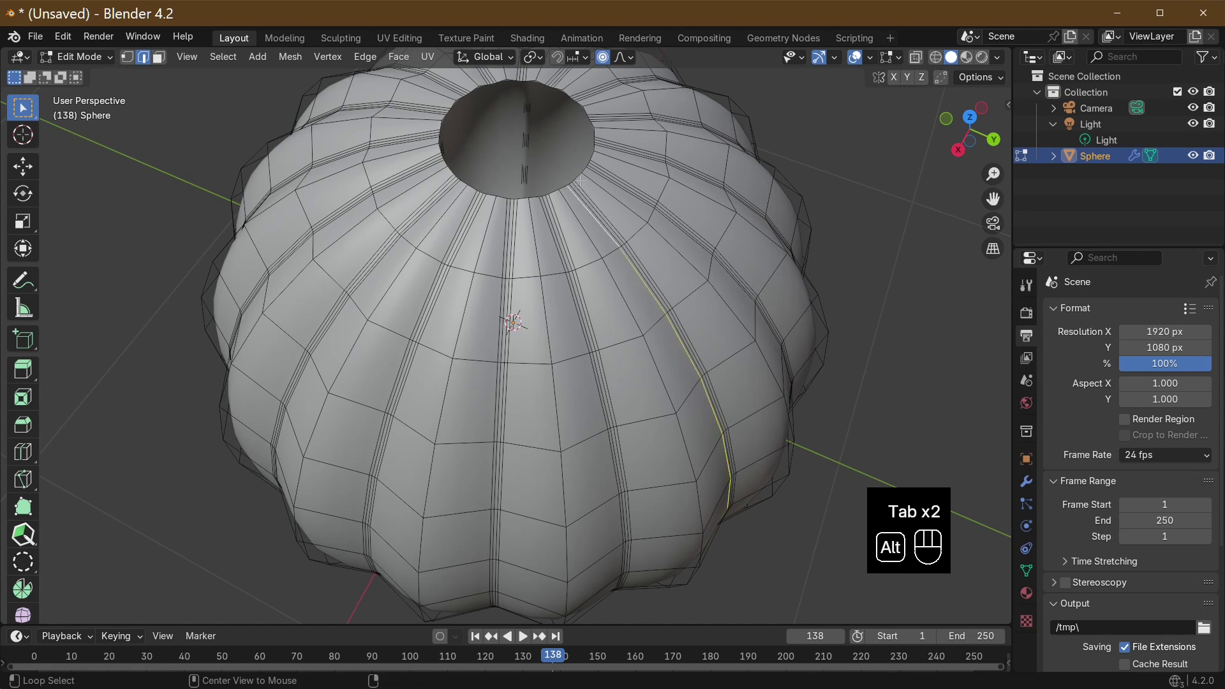
alt+click(578, 183)
middle_drag(657, 186, 695, 118)
scroll(695, 118, down, 1)
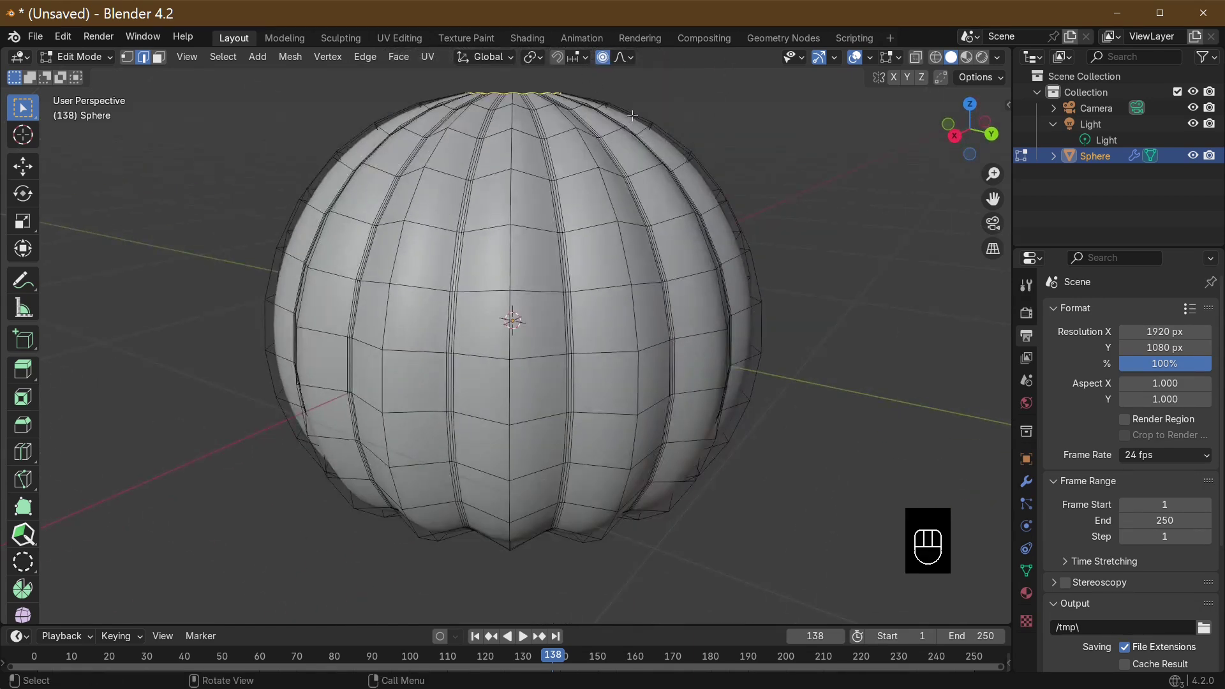
Lower the top rim 0.33647 m along Z with smooth proportional size 0.564
key(g)
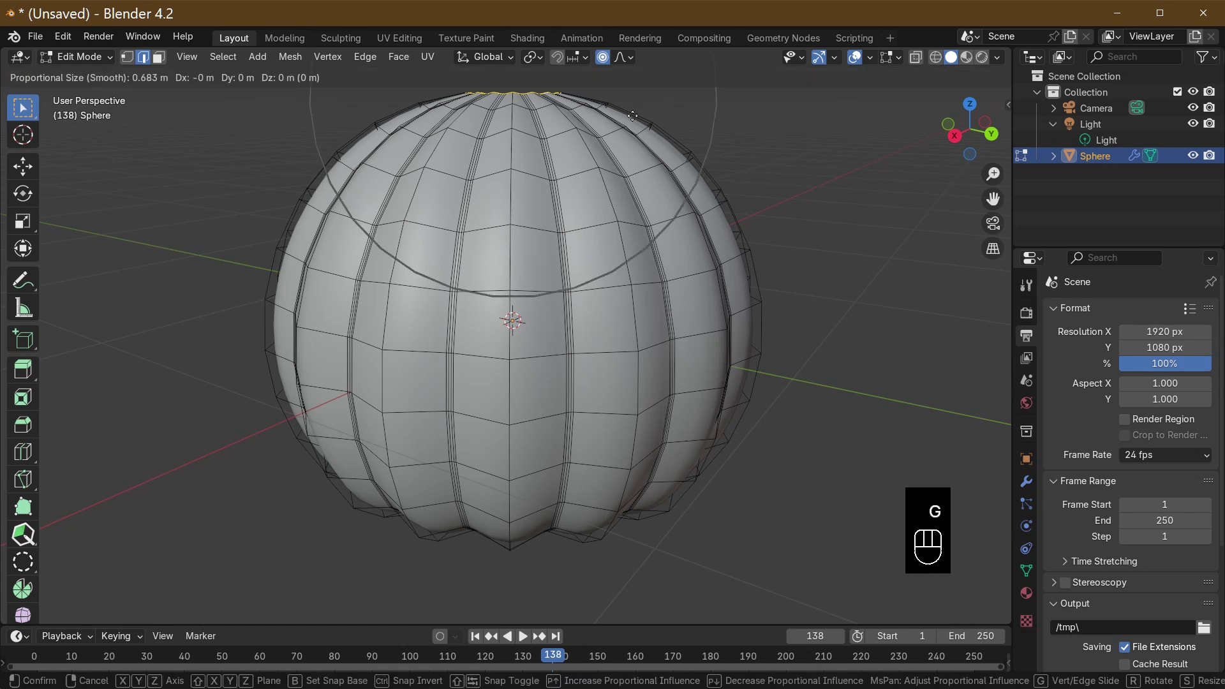
key(z)
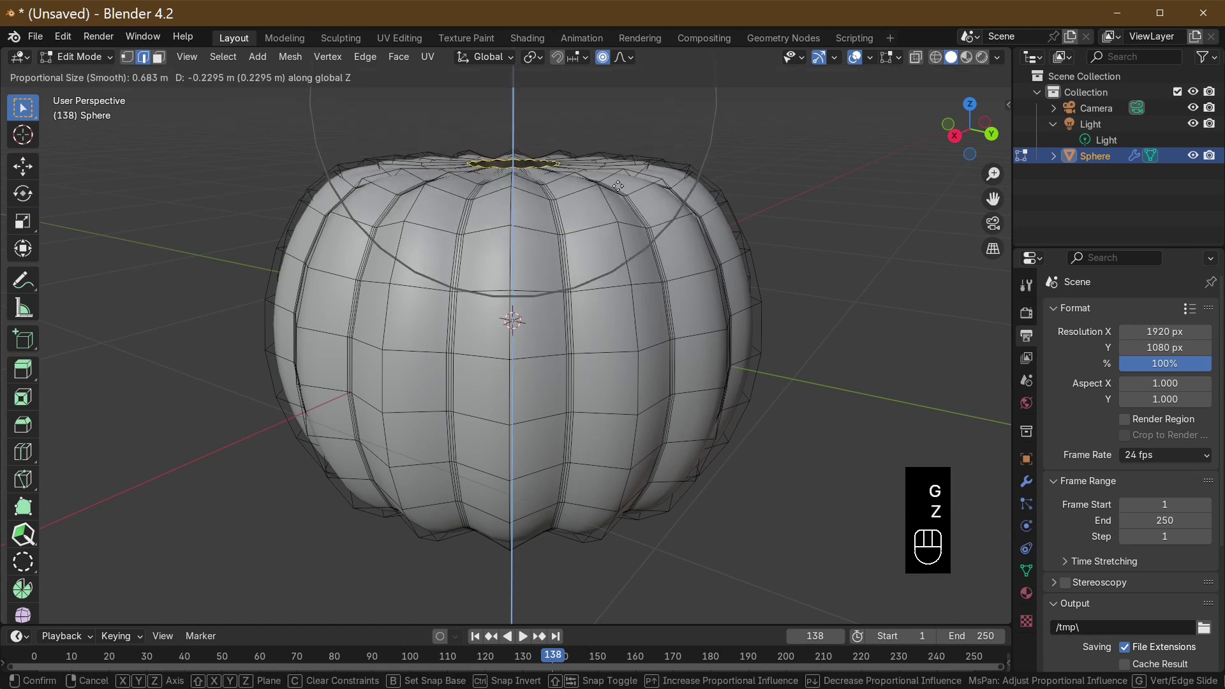
scroll(617, 198, up, 5)
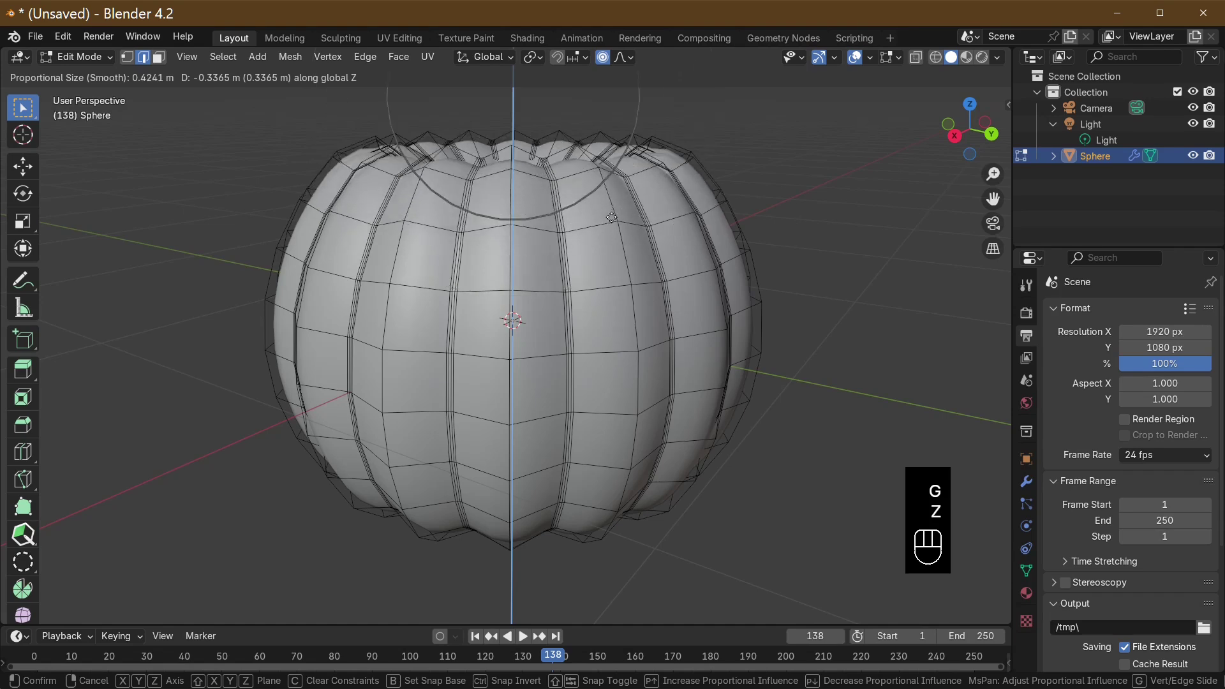
scroll(611, 218, down, 3)
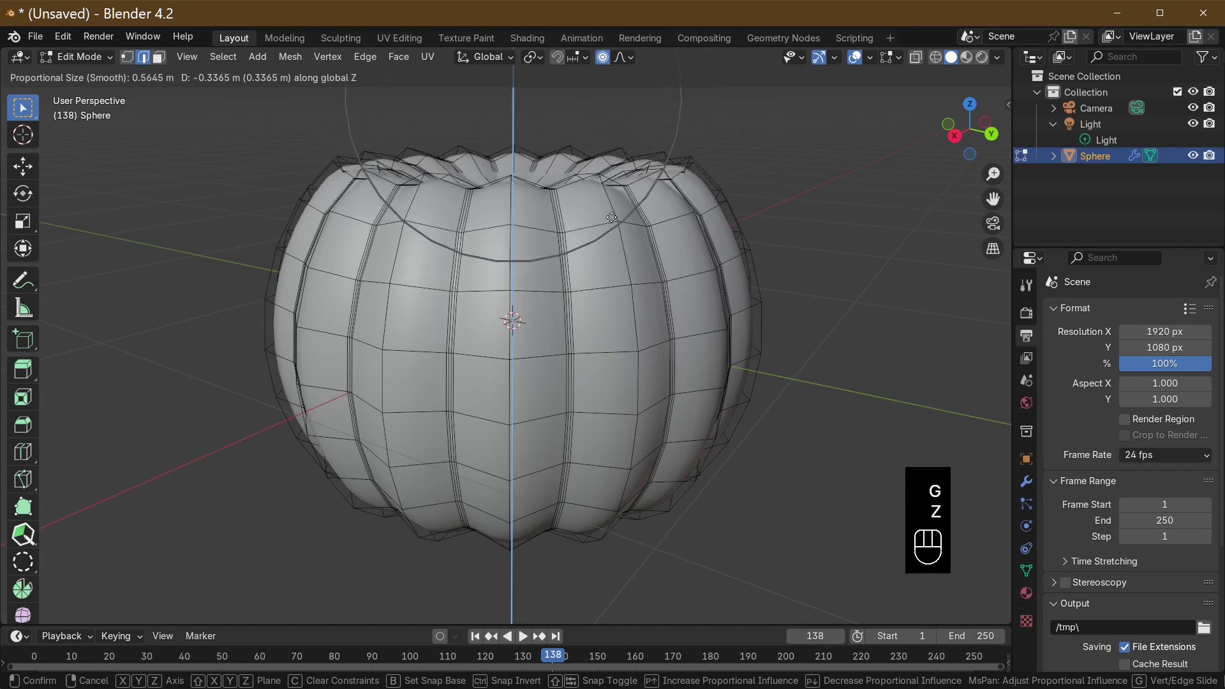
click(611, 218)
middle_drag(613, 220, 709, 275)
key(Tab)
key(Tab)
scroll(661, 301, up, 3)
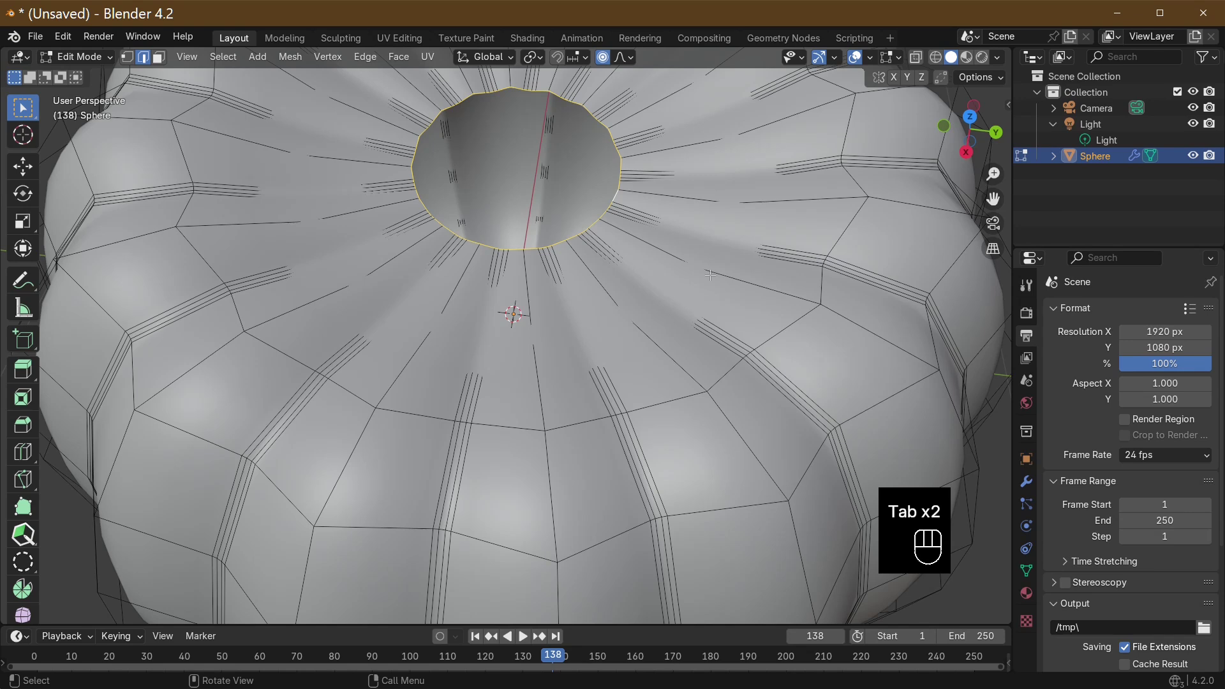
Extrude the top ring inward to scale 0.455 and raise it 0.022601 m
key(e)
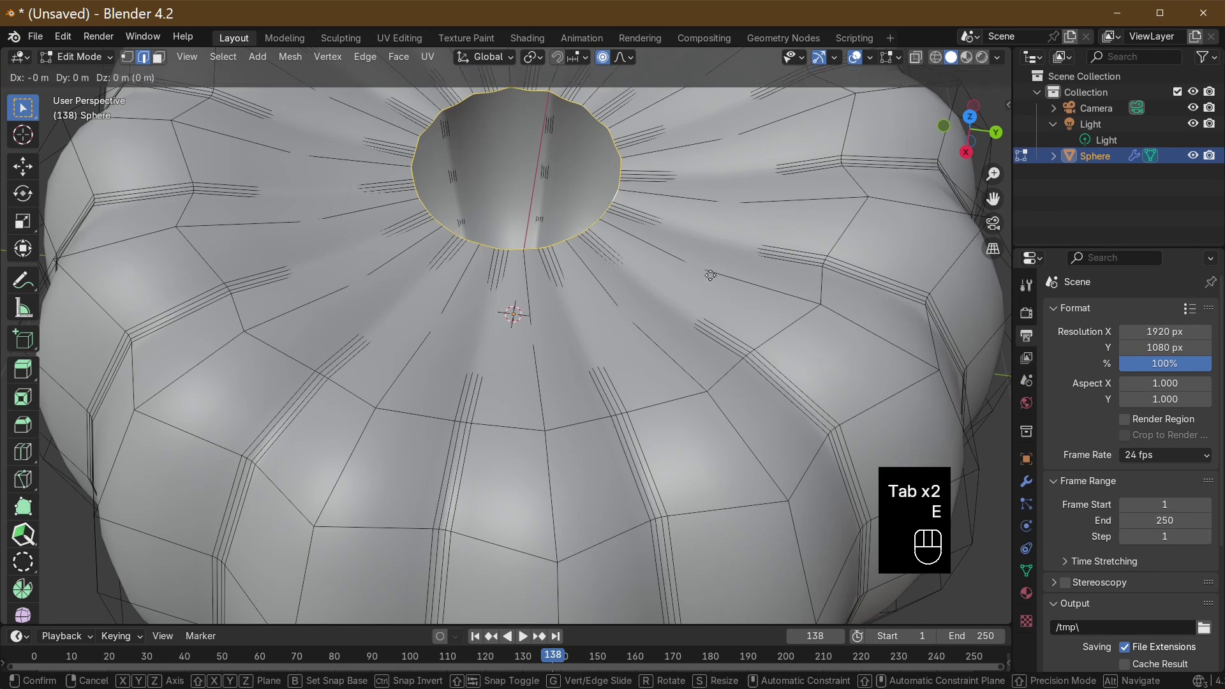
key(s)
click(647, 272)
middle_drag(647, 272, 623, 215)
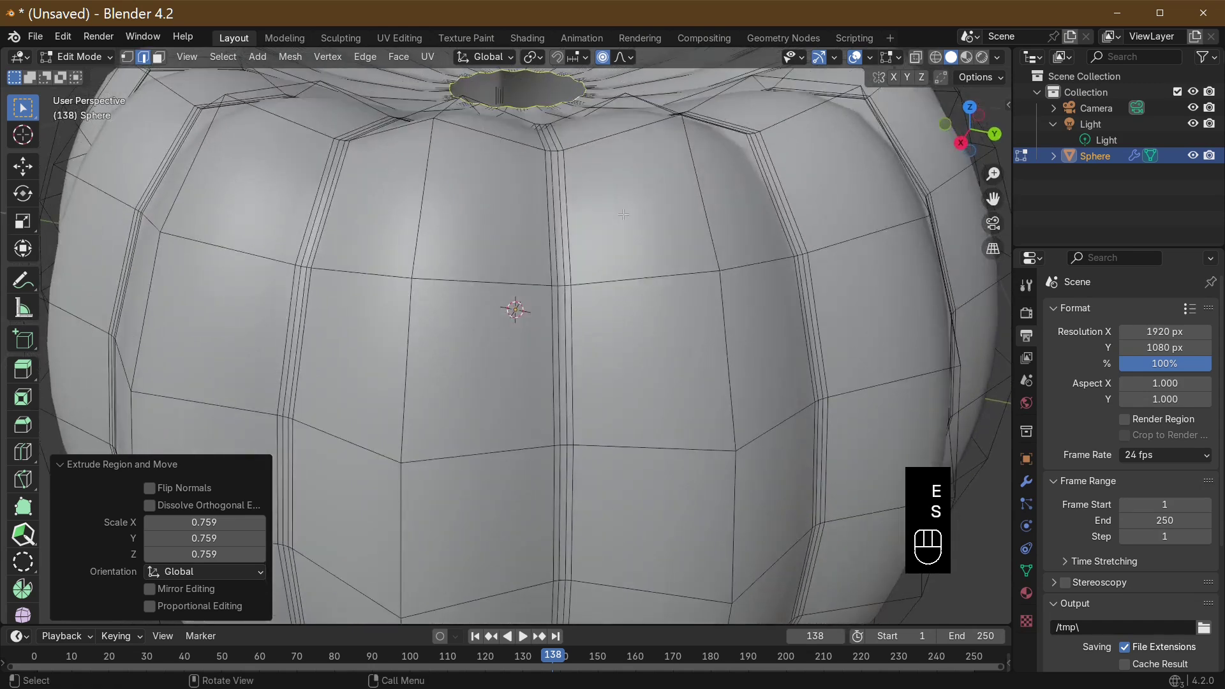
key(g)
key(z)
scroll(624, 200, up, 20)
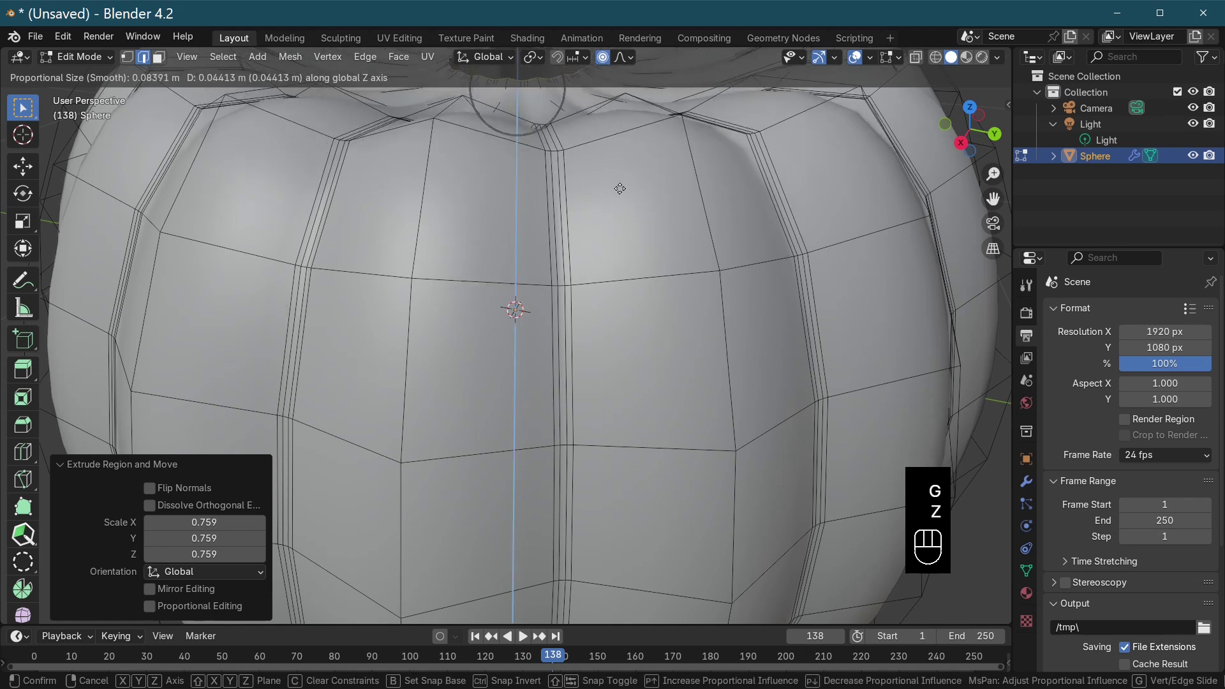
click(621, 186)
middle_drag(621, 186, 686, 206)
scroll(643, 149, down, 6)
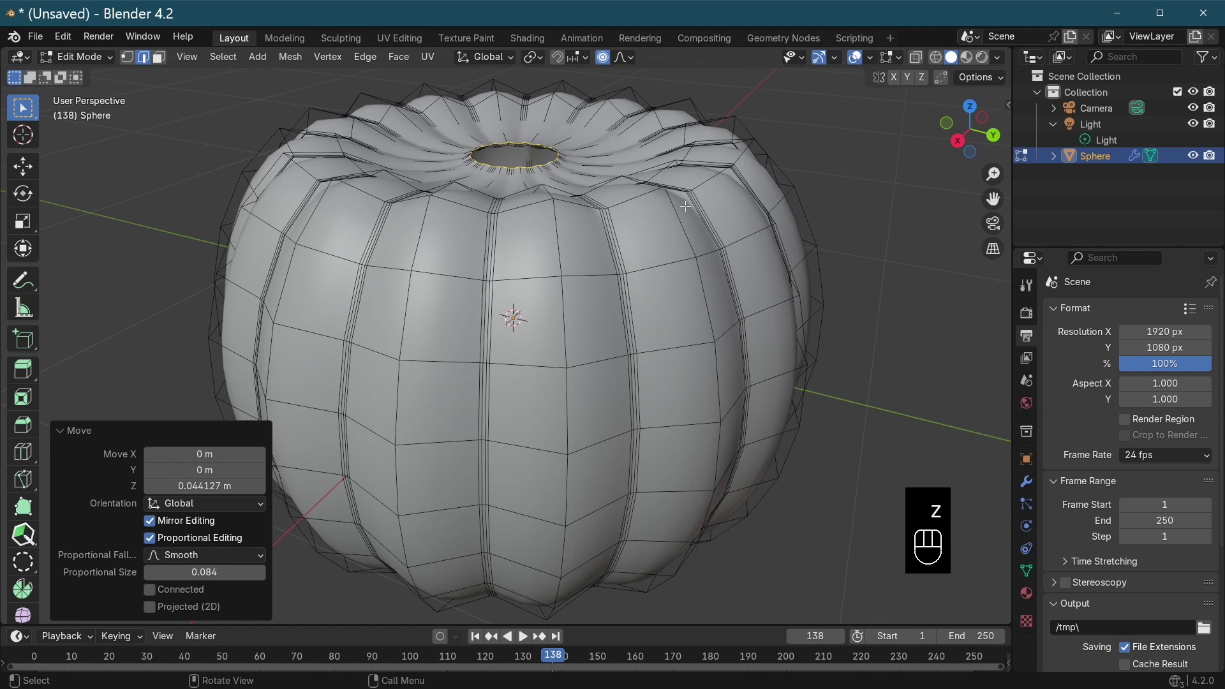
Extrude a second, narrower ring from the top and shift it vertically
key(e)
key(s)
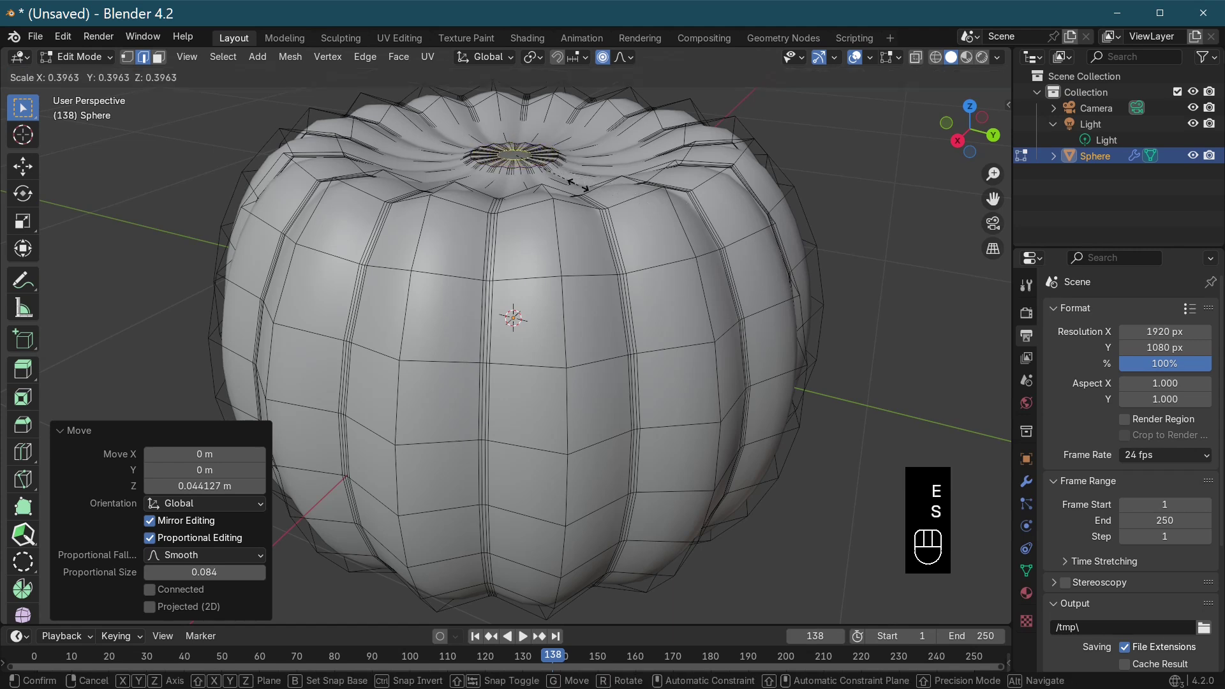
click(588, 183)
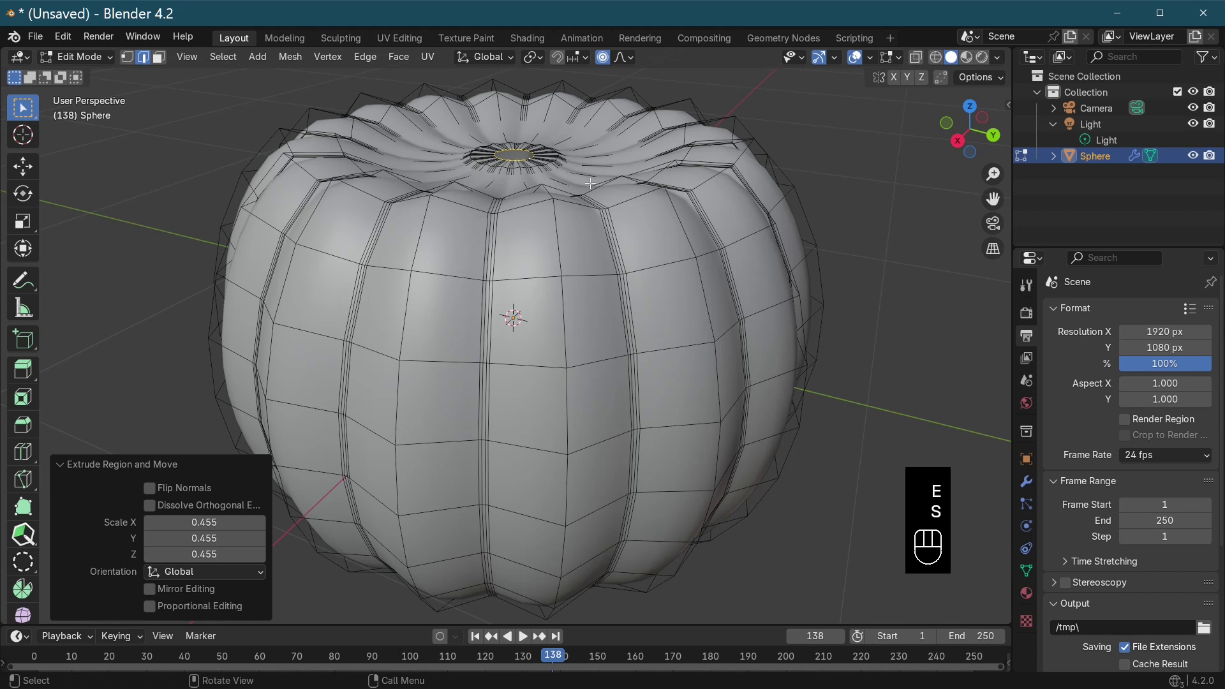
key(g)
key(z)
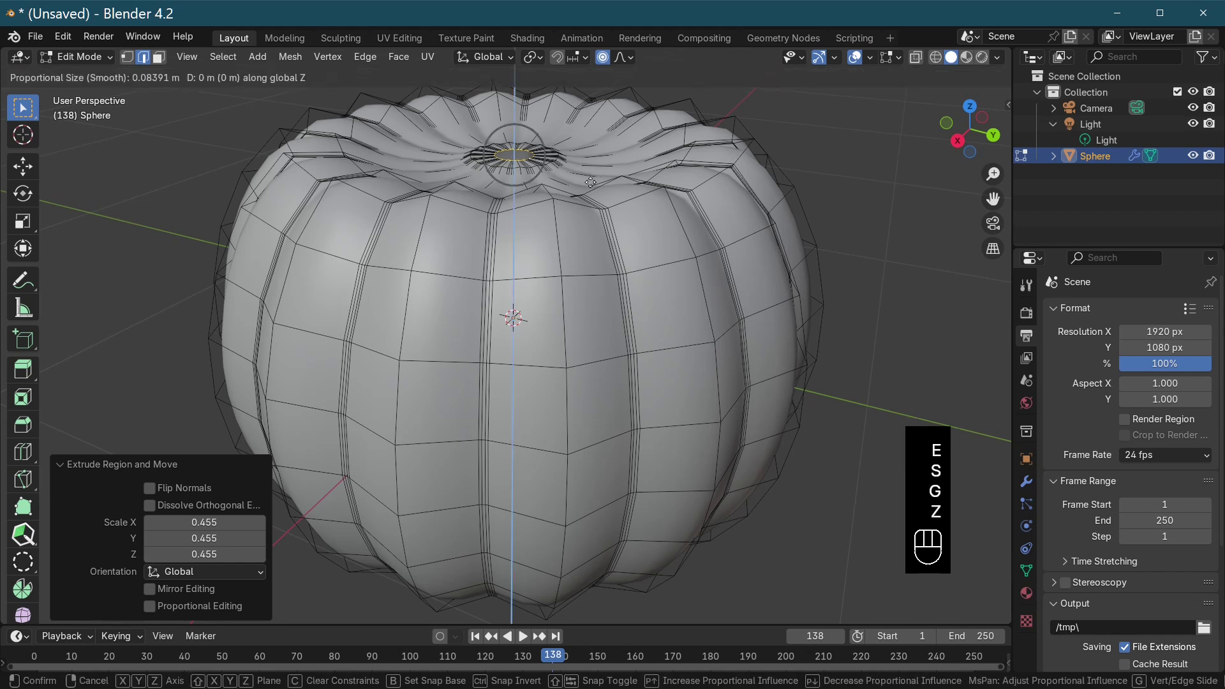
click(591, 175)
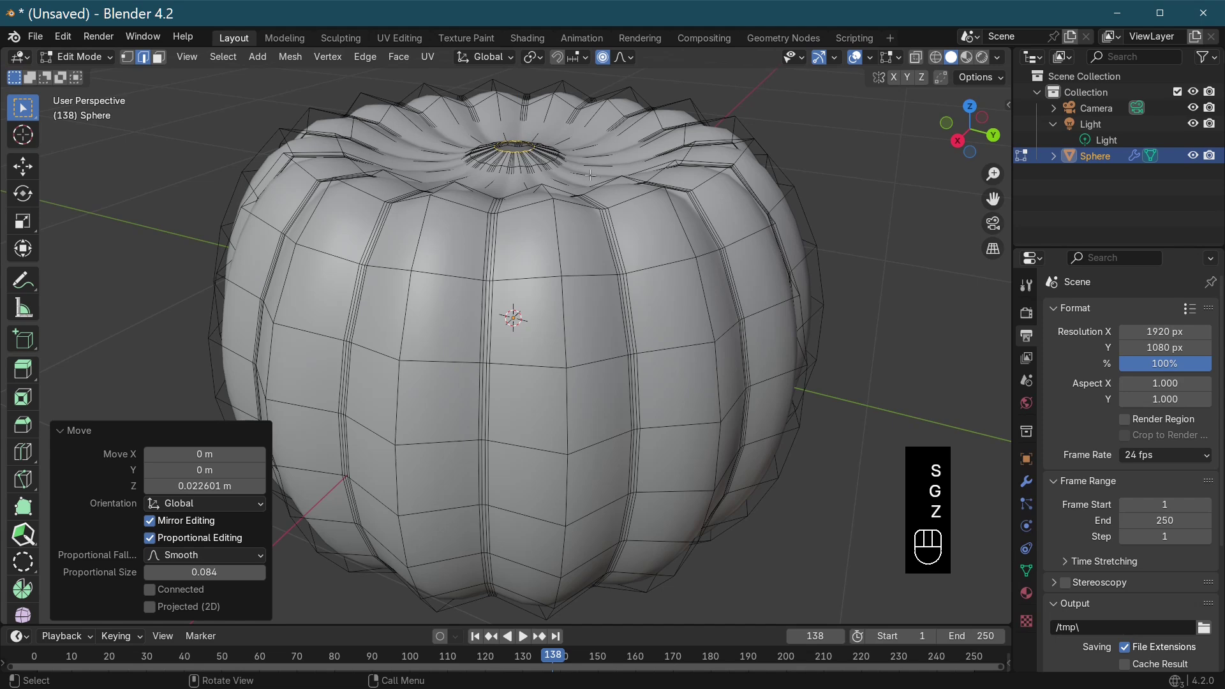
key(Tab)
key(Tab)
mouse_move(591, 175)
middle_down()
mouse_move(590, 242)
mouse_move(573, 158)
middle_up()
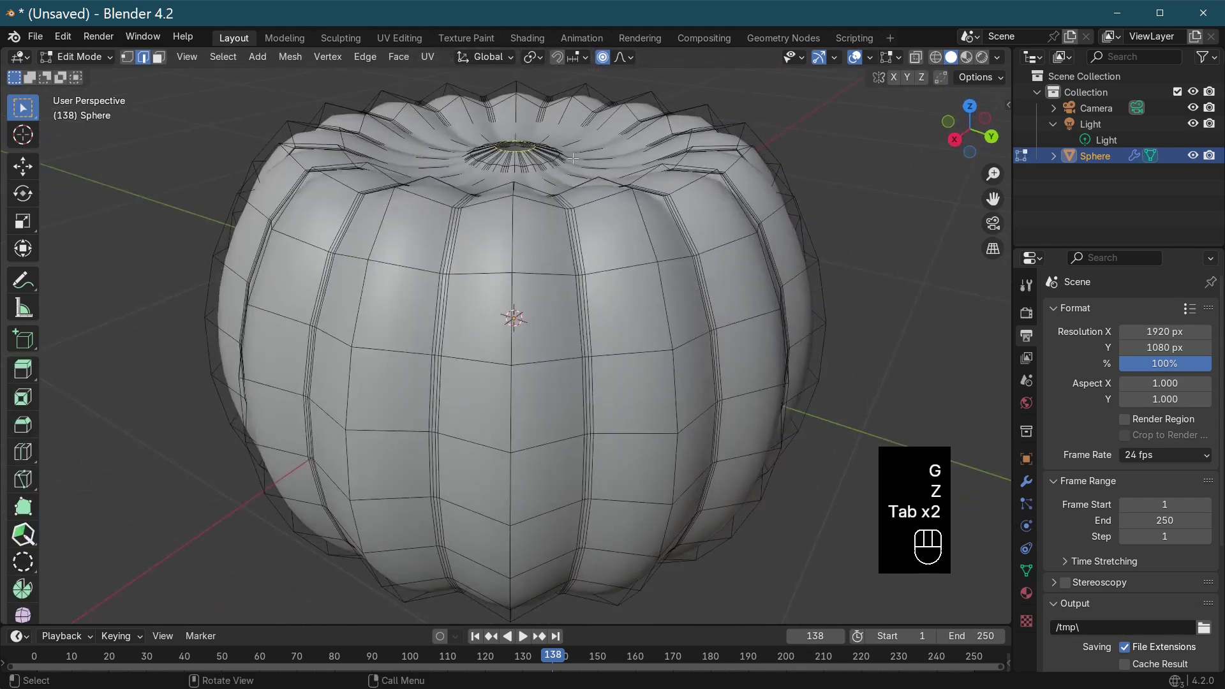
Extrude the top ring 0.1825 m upward along Z to form the stem
key(e)
key(z)
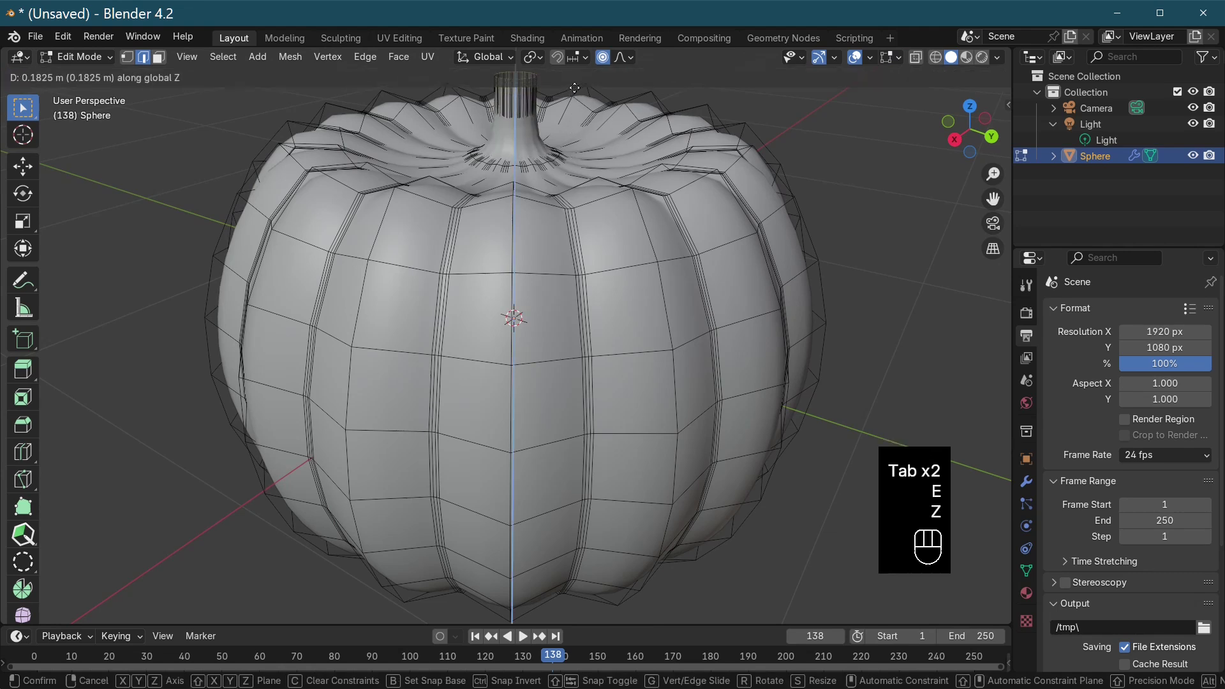
click(574, 90)
key(Tab)
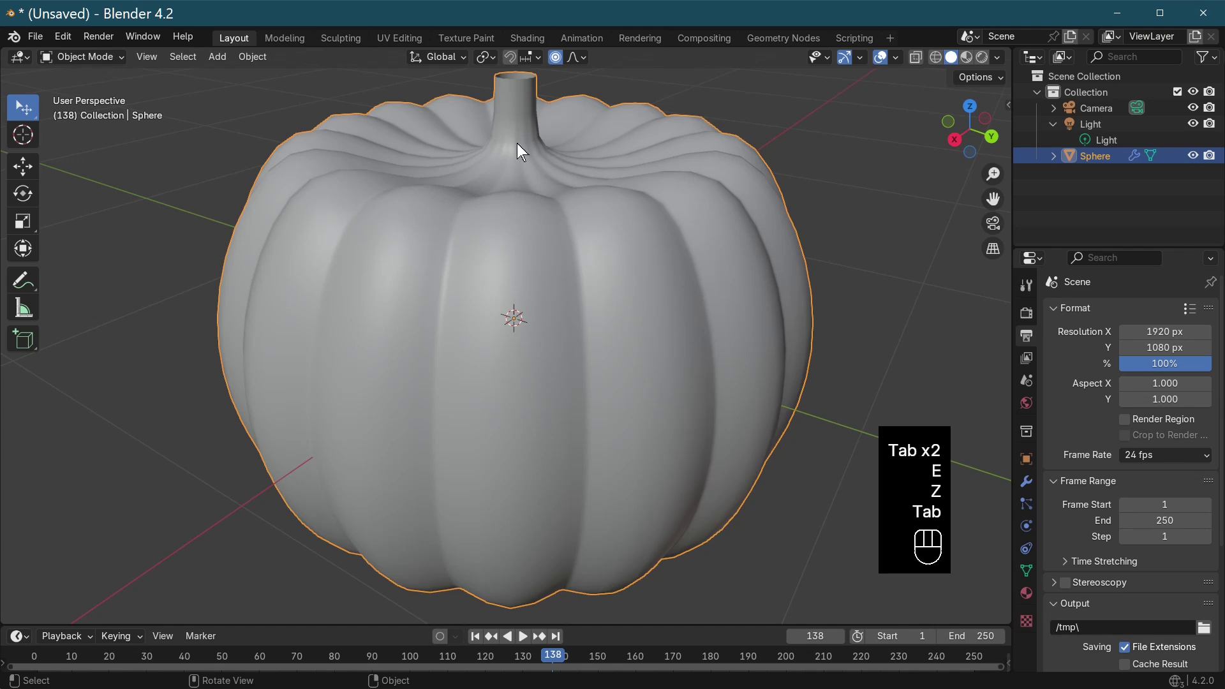
middle_drag(543, 151, 569, 163)
Raise the stem's top ring another 0.045604 m along Z
key(Tab)
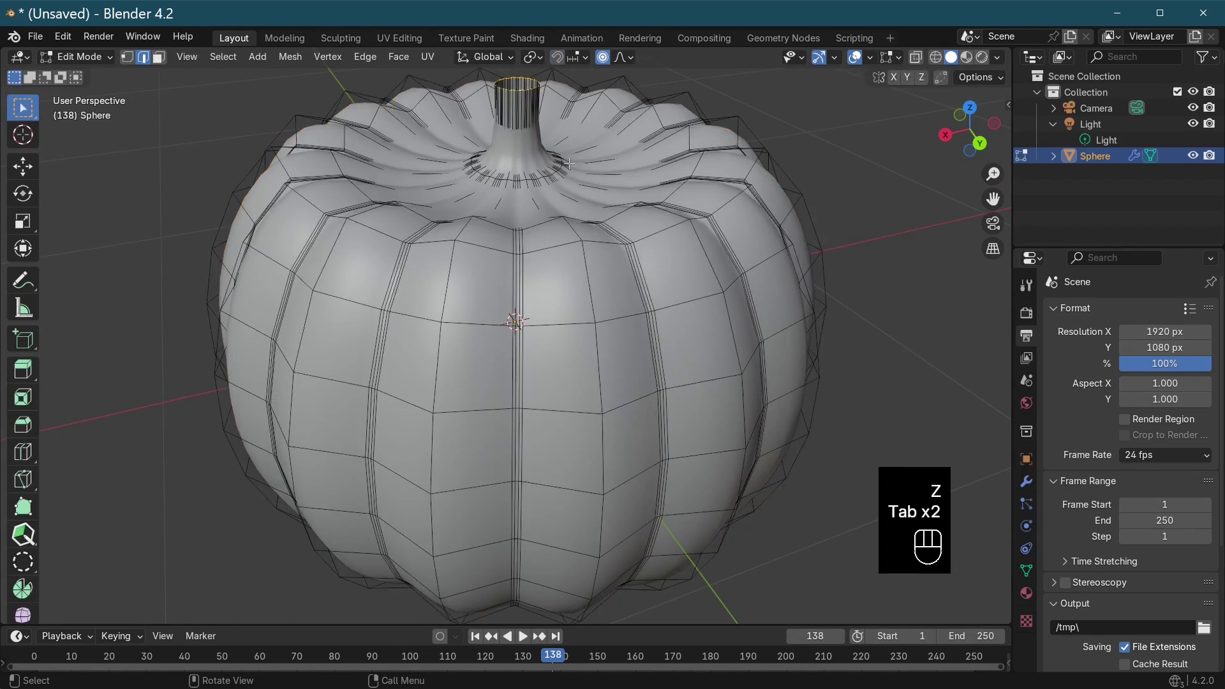
key(g)
key(z)
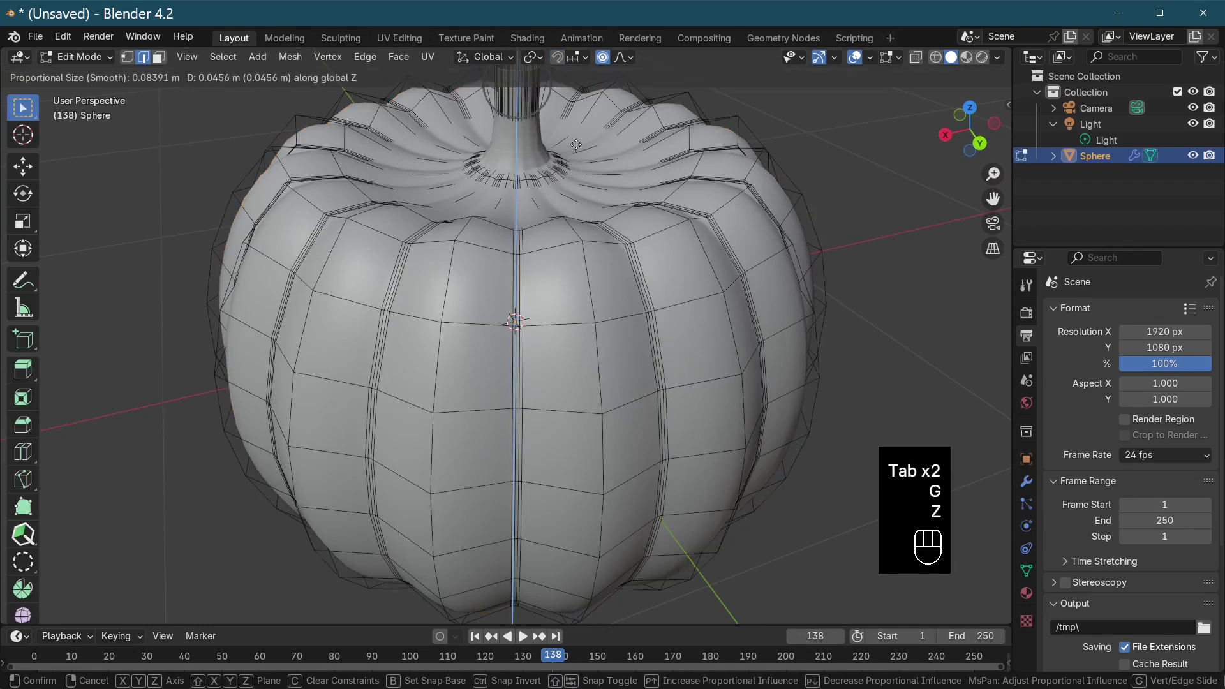
click(576, 145)
scroll(574, 143, down, 3)
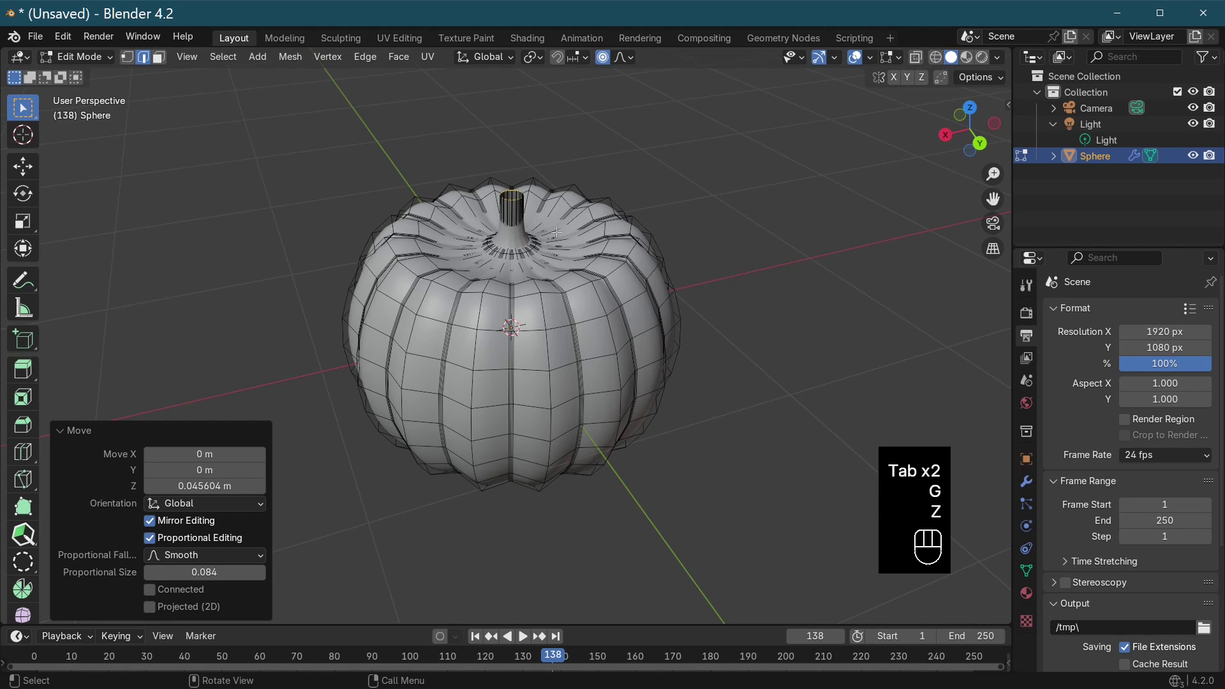
scroll(561, 204, up, 2)
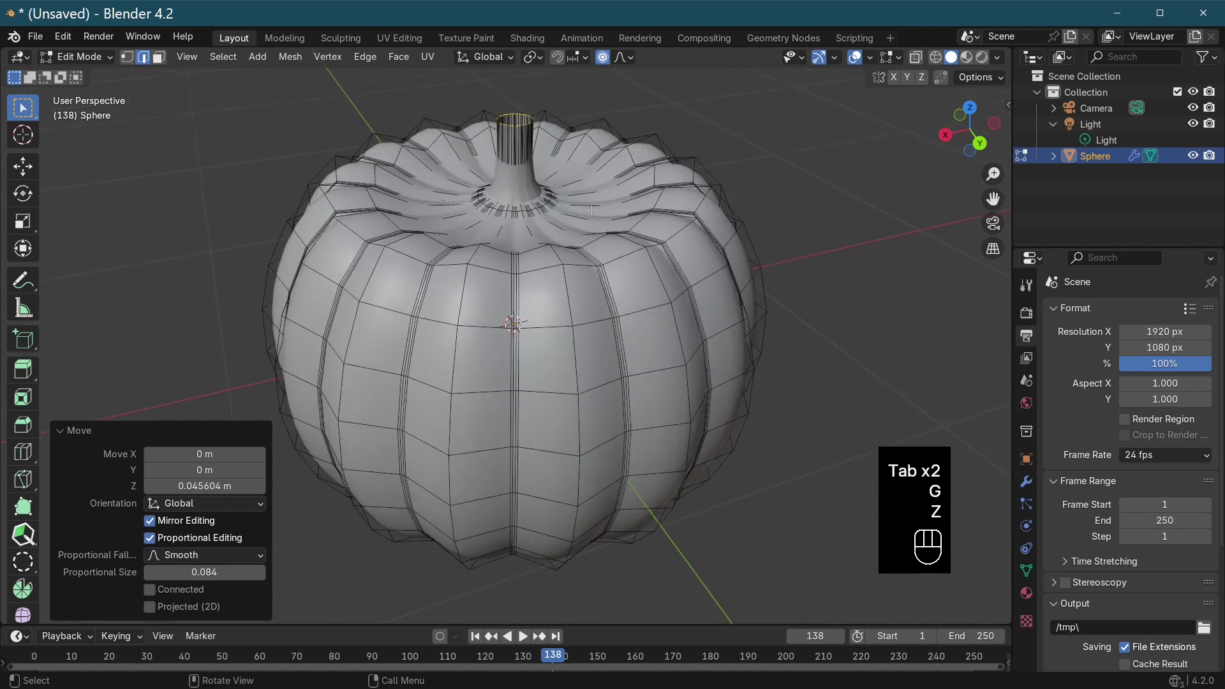
Tilt the stem tip -15.7° about X and taper it to 0.770 scale
key(r)
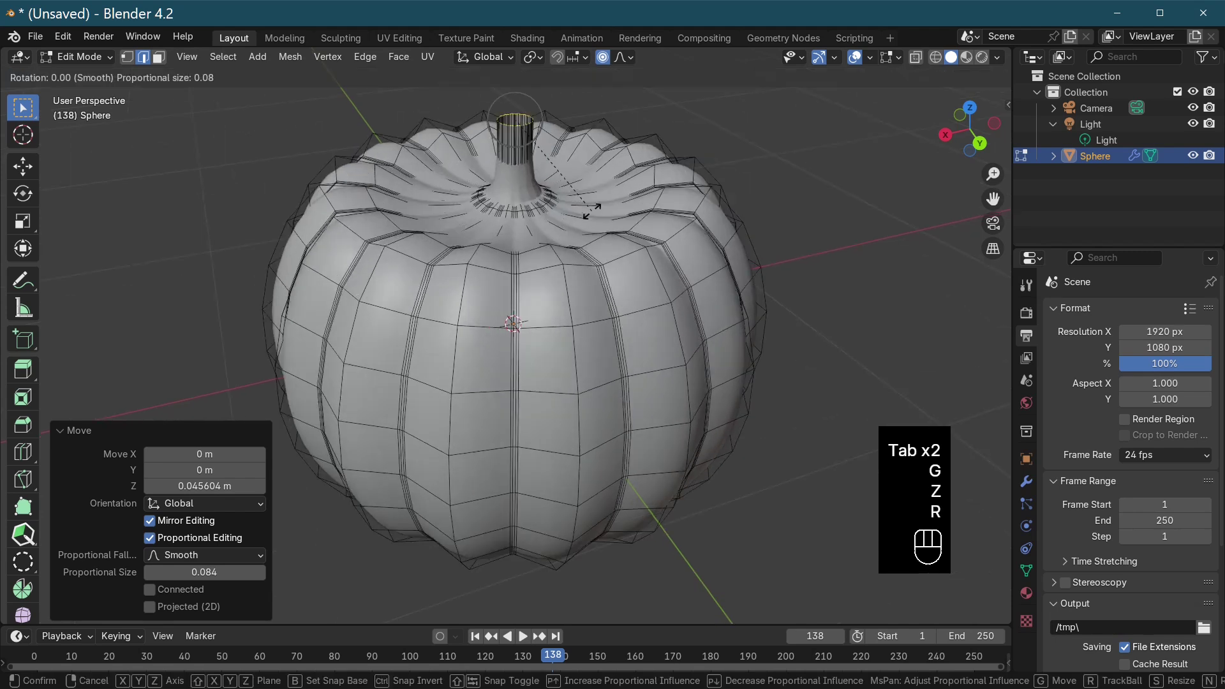
key(x)
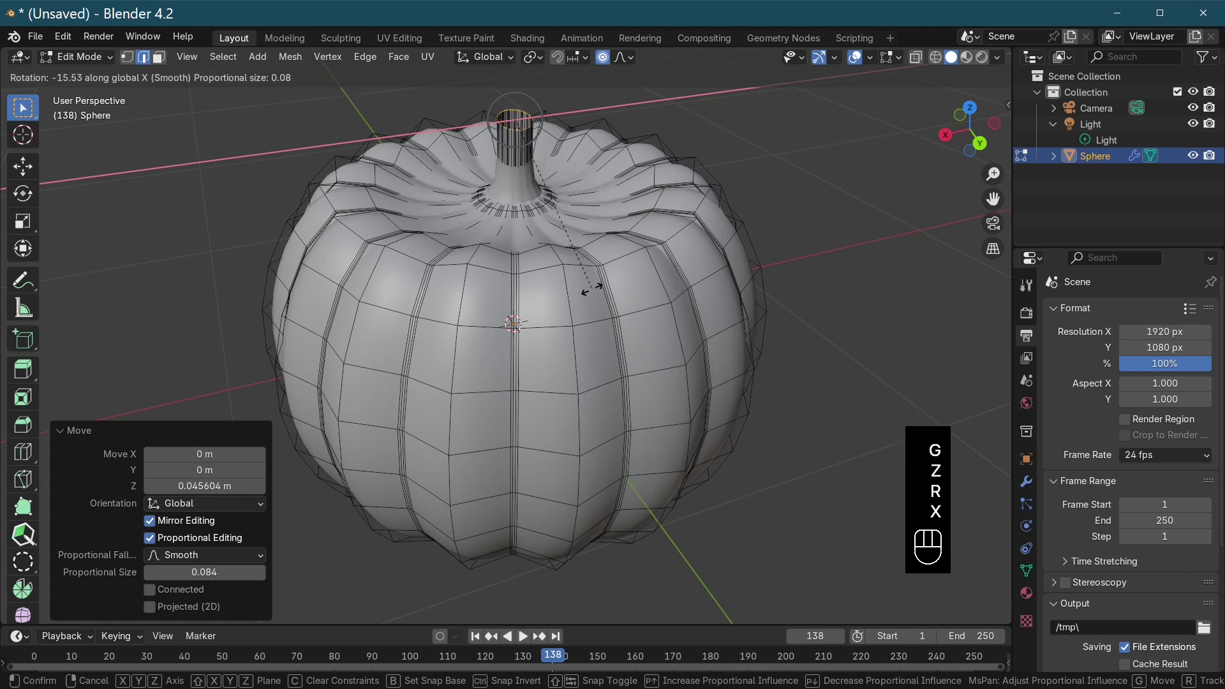
click(589, 288)
key(s)
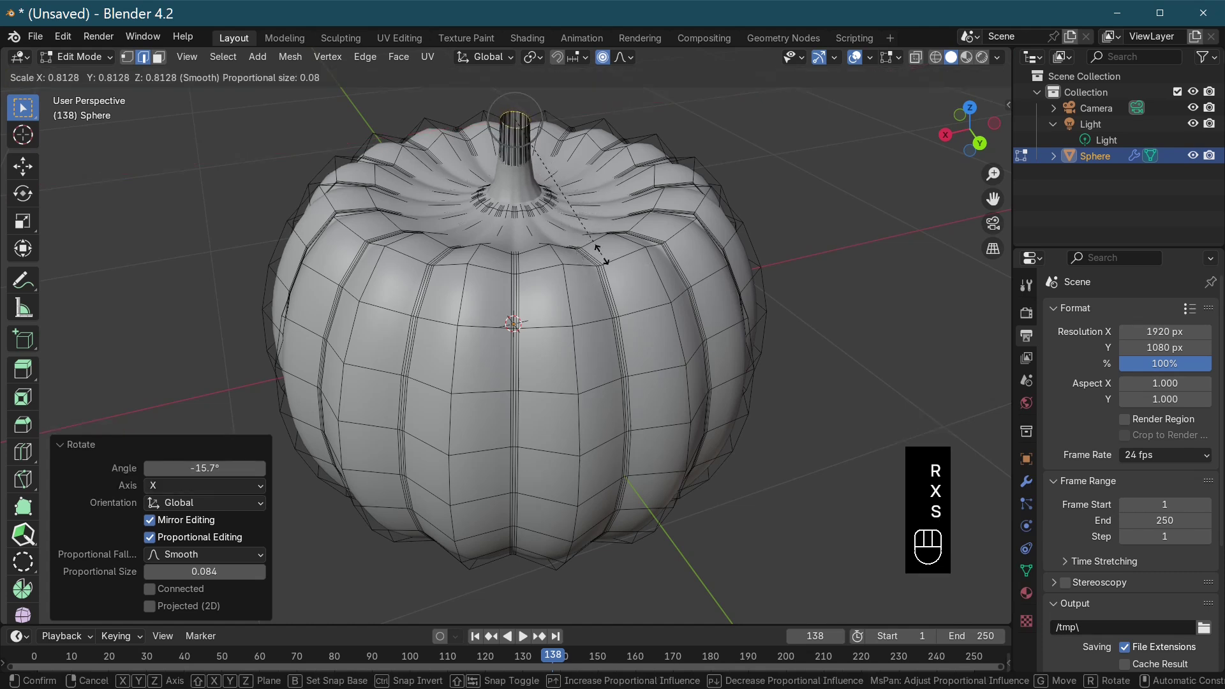
click(594, 251)
Extrude two inward-stepped rings at the stem top, scaled to 0.850 and 0.843
middle_drag(594, 250, 685, 209)
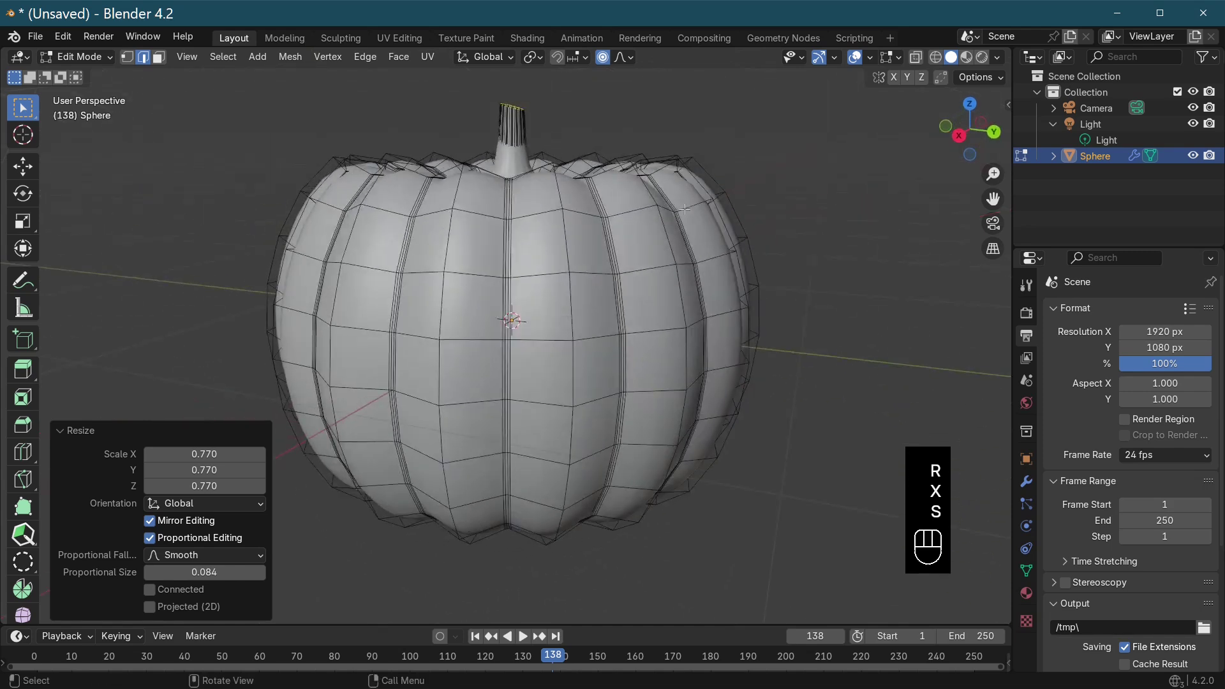
key(e)
key(s)
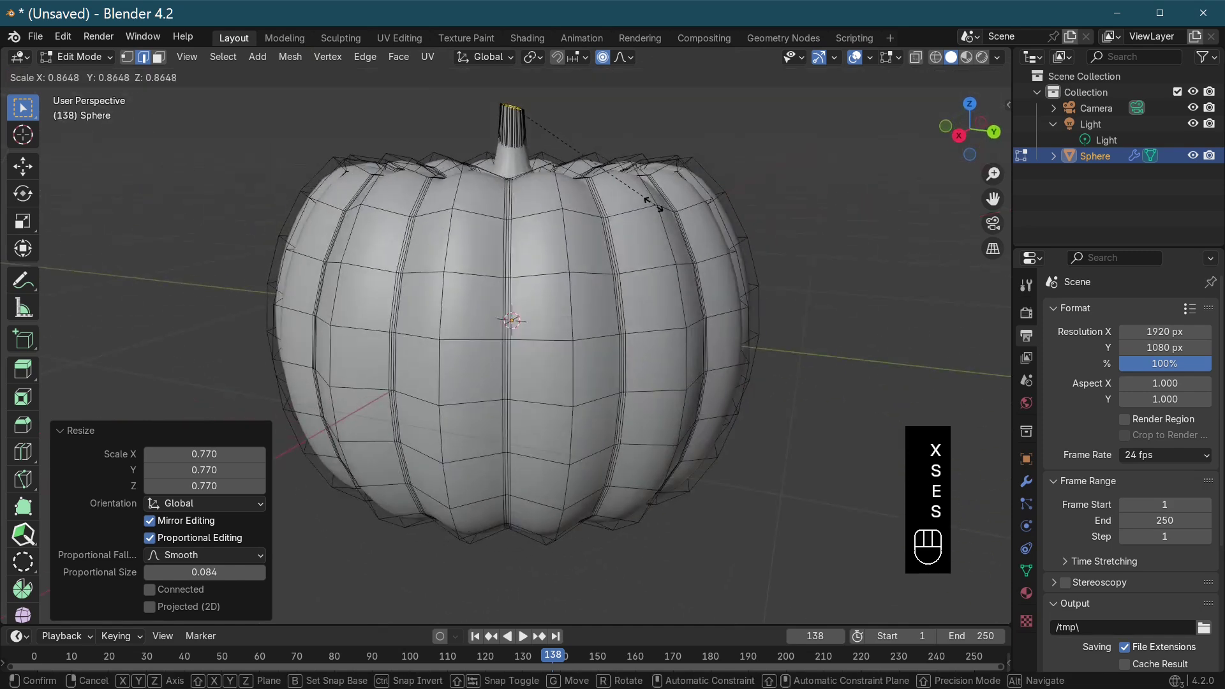
click(653, 204)
key(e)
key(s)
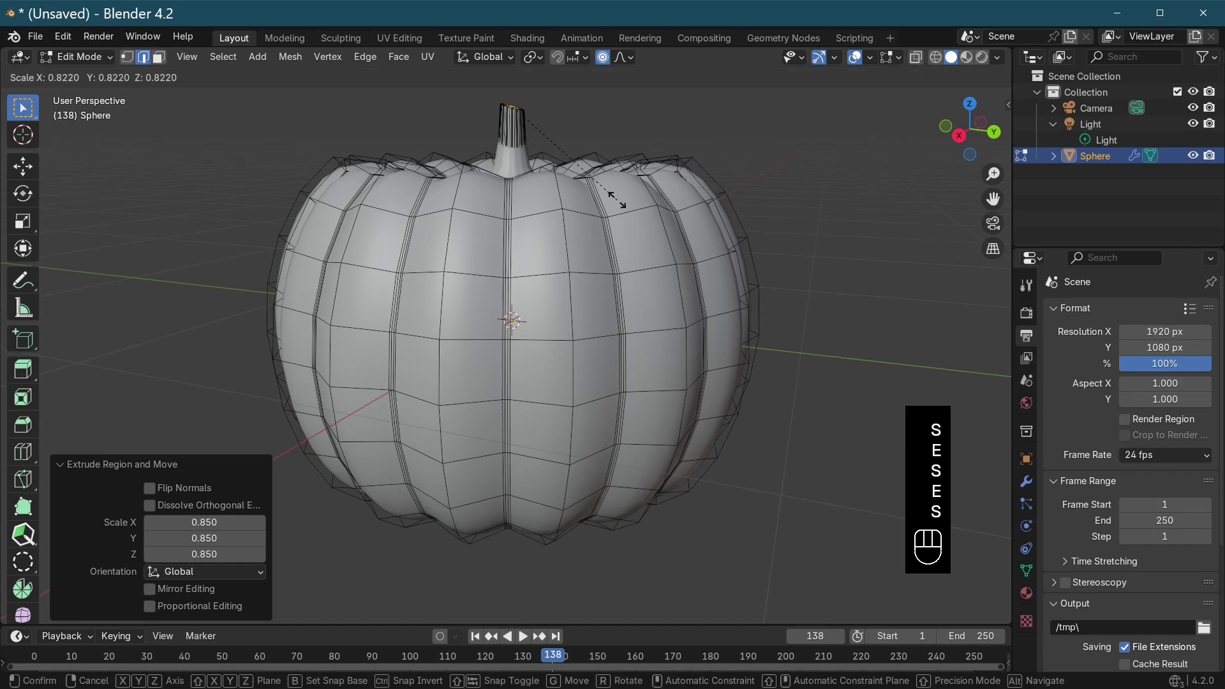
click(620, 203)
middle_drag(612, 211, 578, 395)
scroll(578, 327, up, 5)
scroll(578, 395, down, 3)
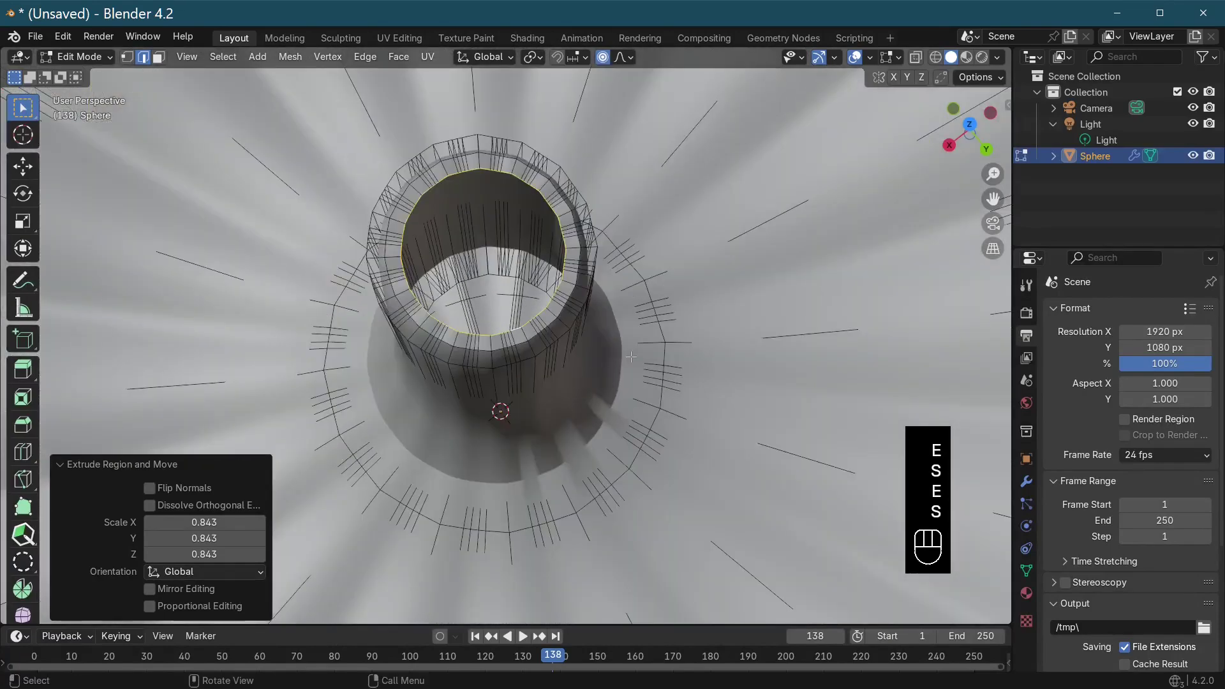
Extrude one more ring at the stem tip, scaled inward to 0.776
key(e)
key(s)
click(580, 353)
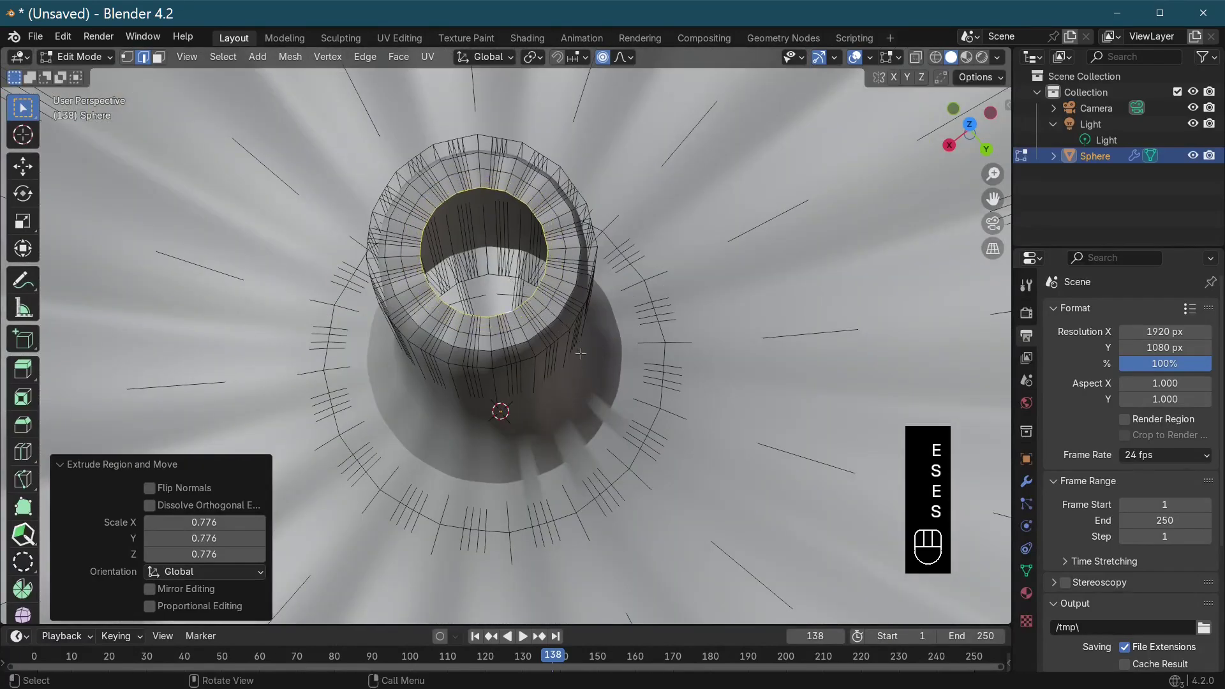
key(g)
click(580, 353)
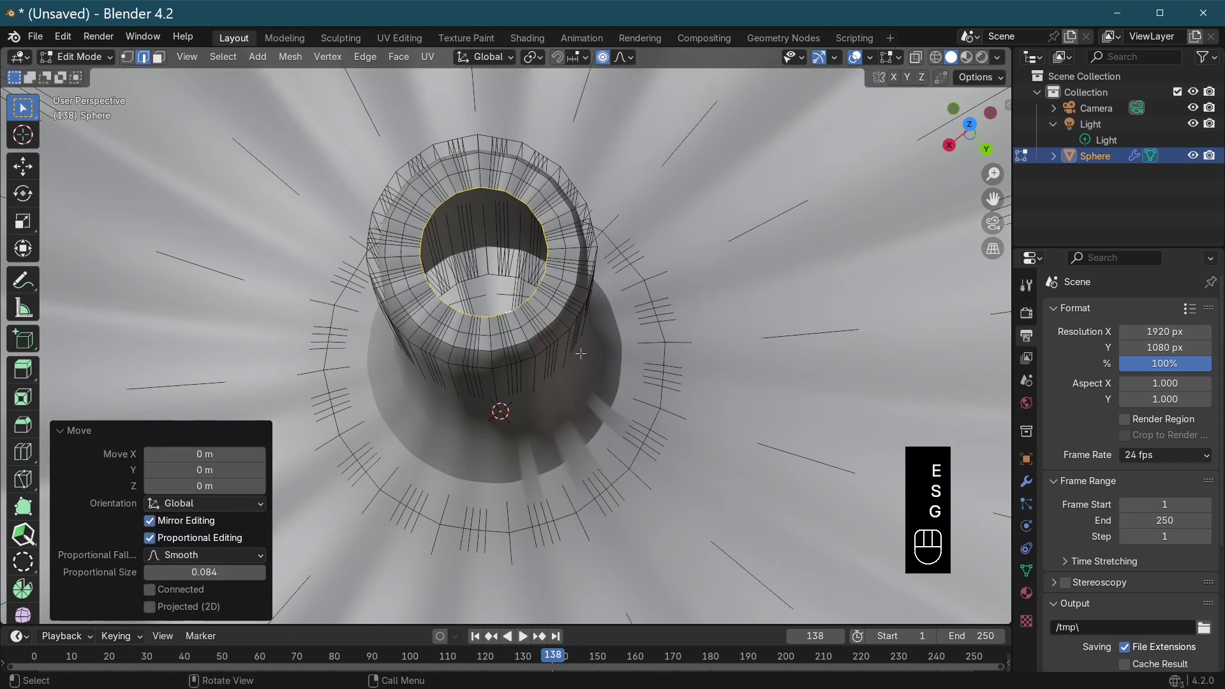
Turn off proportional editing, cap the stem opening with a face, and return to Object Mode
click(602, 57)
key(f)
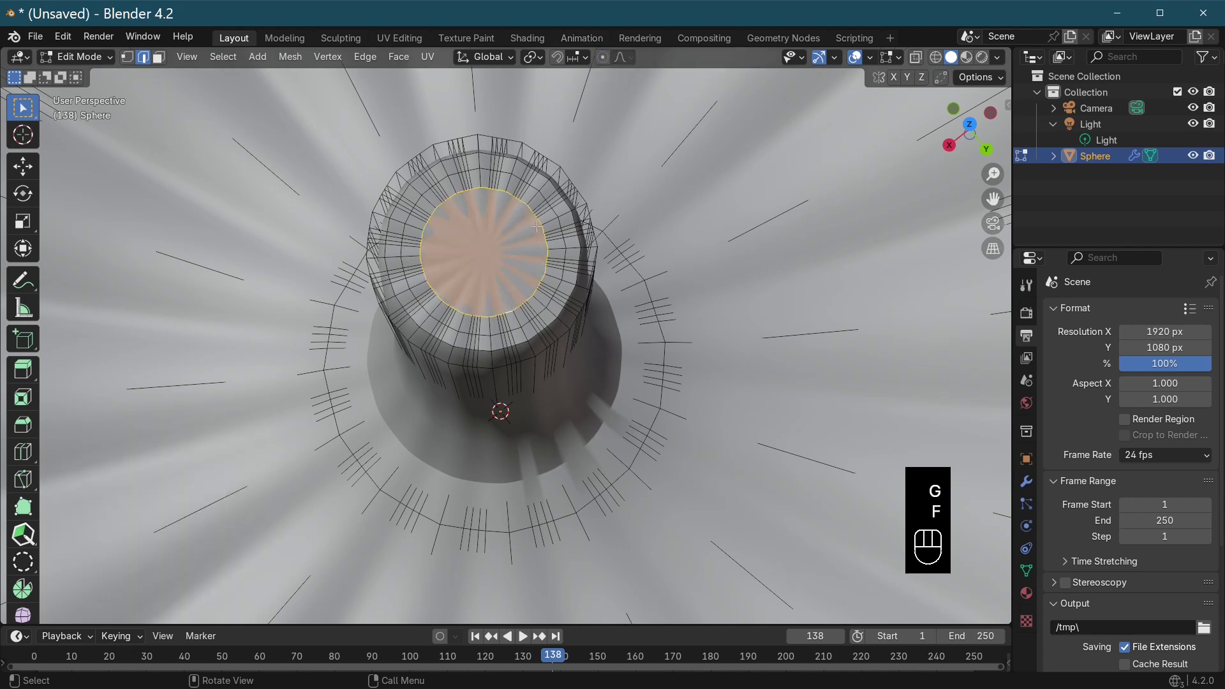
key(Tab)
mouse_move(607, 319)
middle_down()
mouse_move(596, 224)
mouse_move(618, 335)
middle_up()
scroll(617, 334, up, 4)
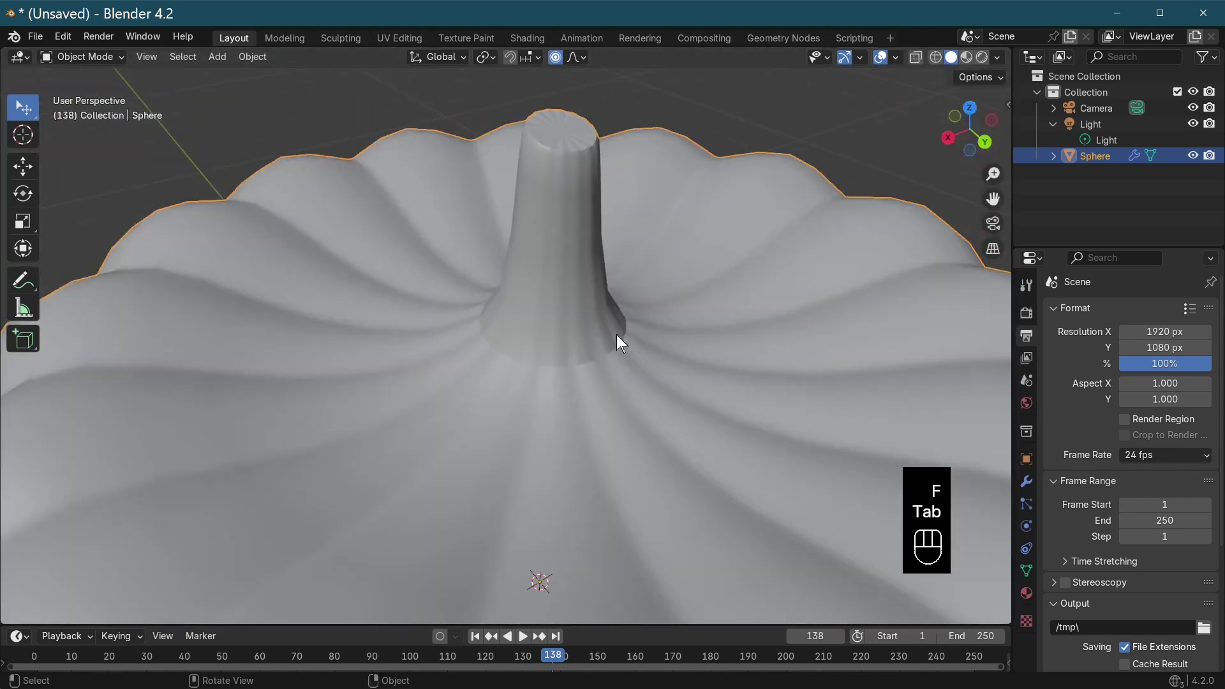
Add three horizontal edge loops around the stem with loop cuts
key(Tab)
click(576, 249)
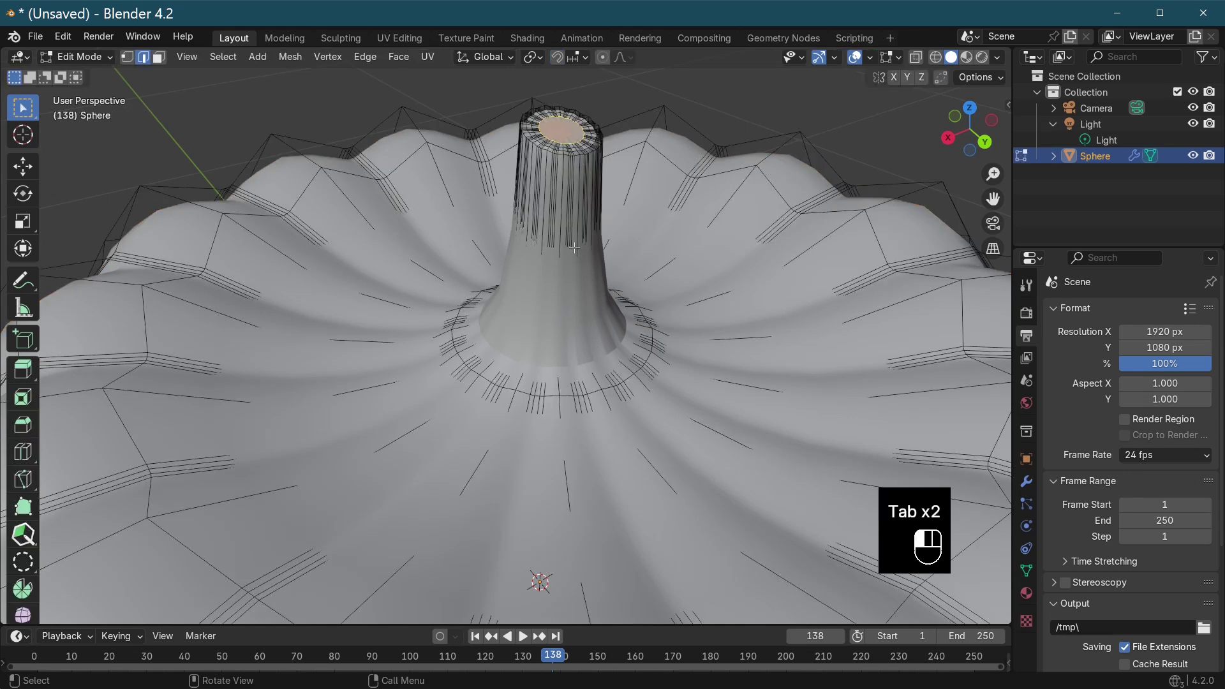
key(ctrl+r)
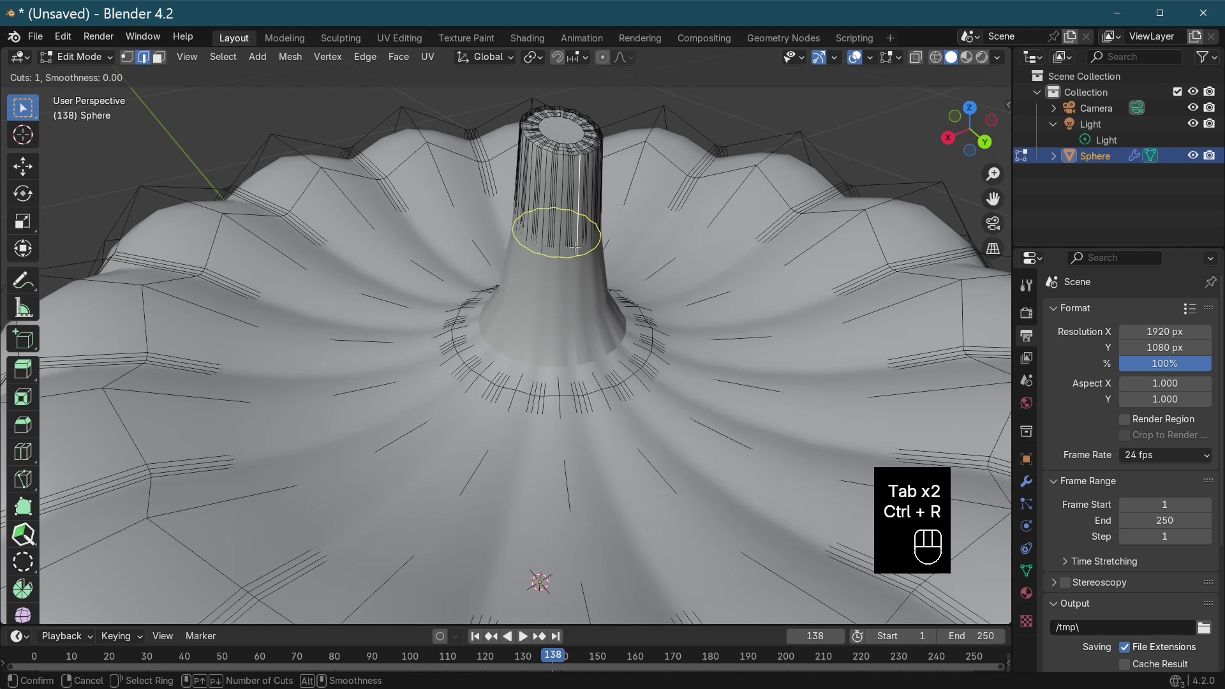
click(577, 250)
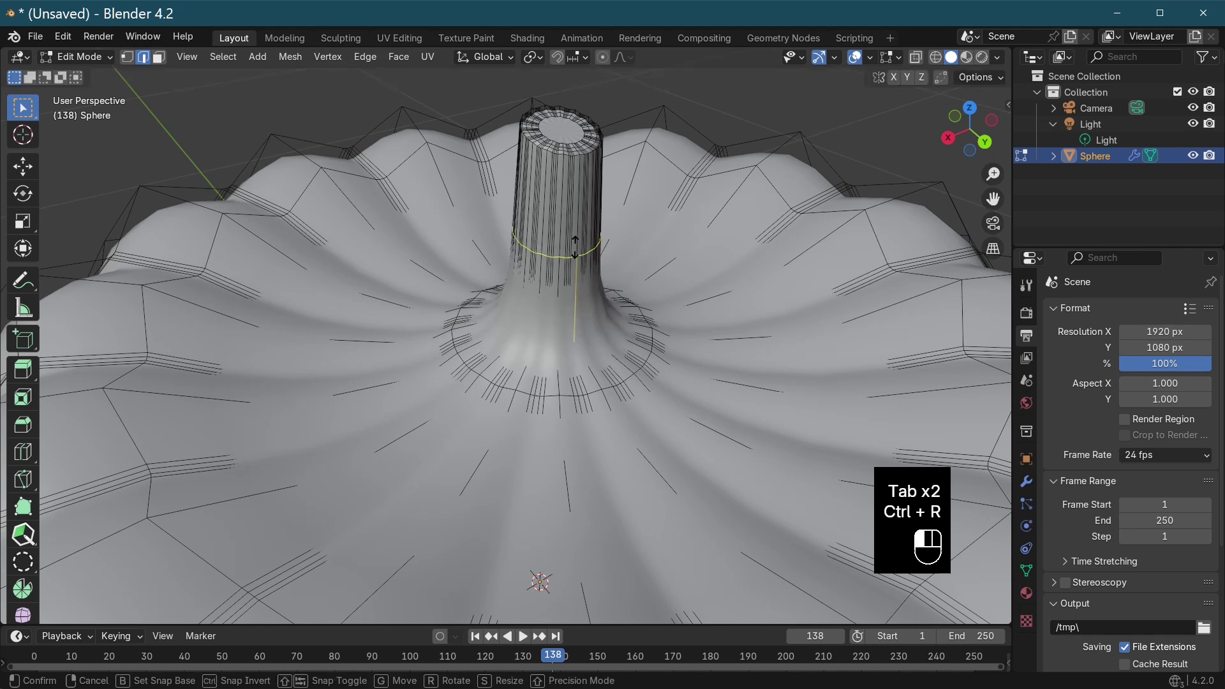
right_click(560, 243)
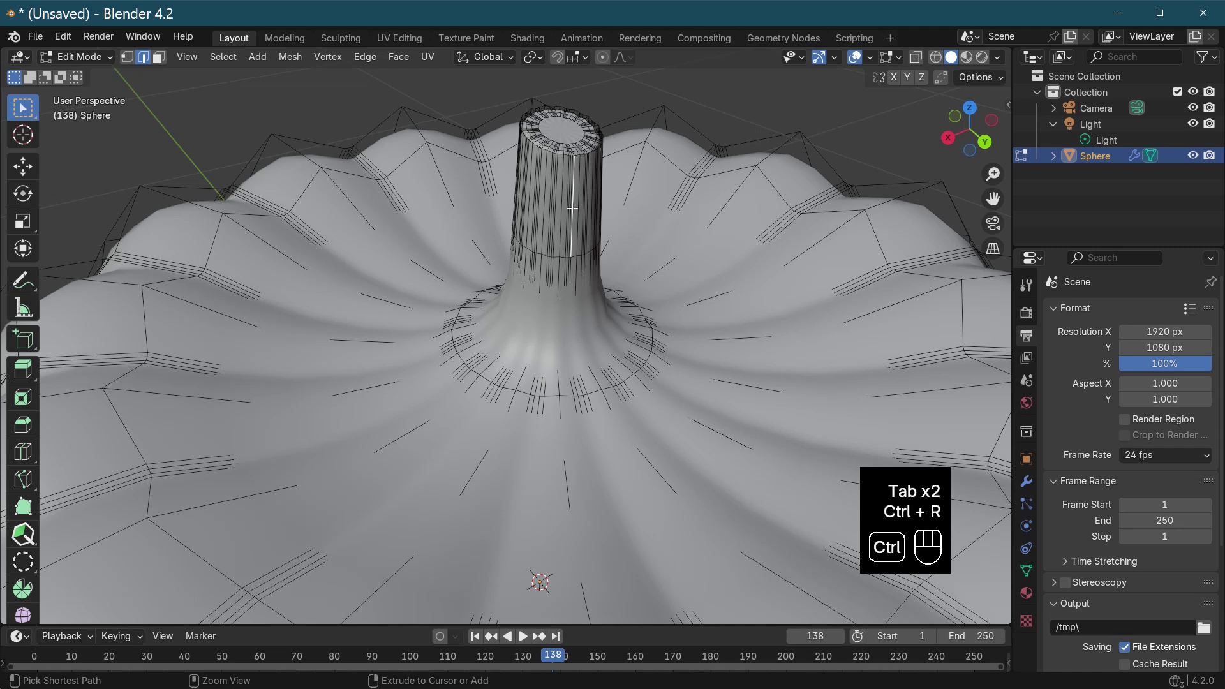
key(ctrl+r)
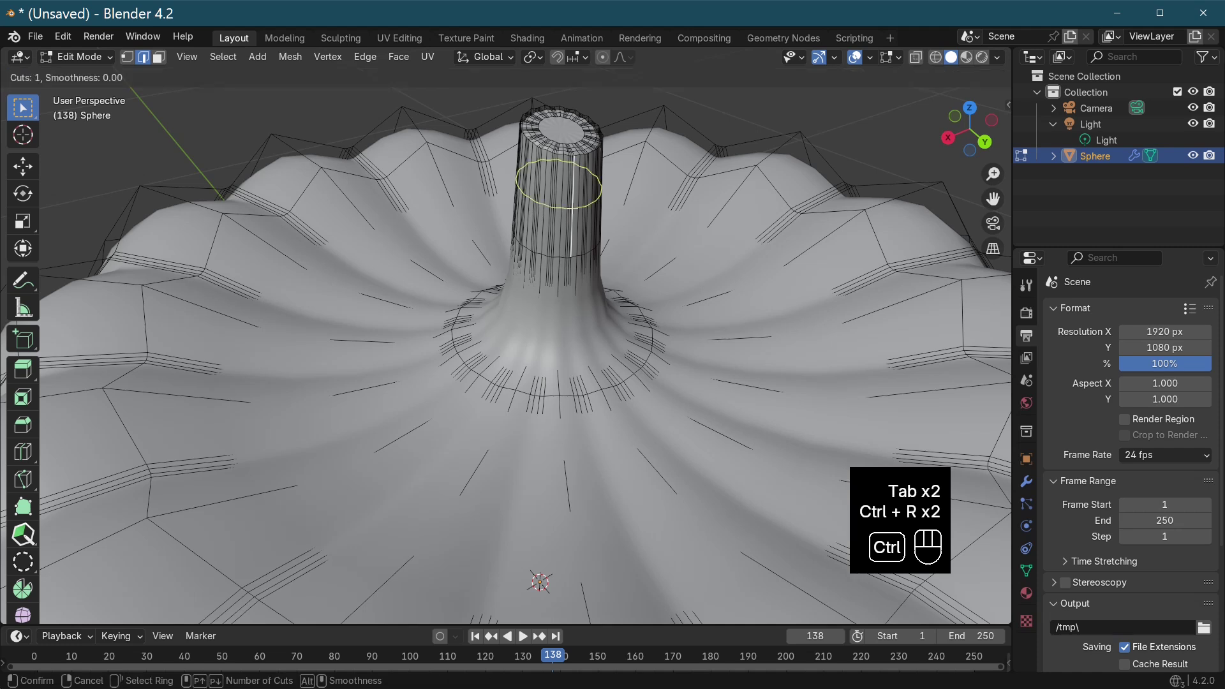
click(567, 285)
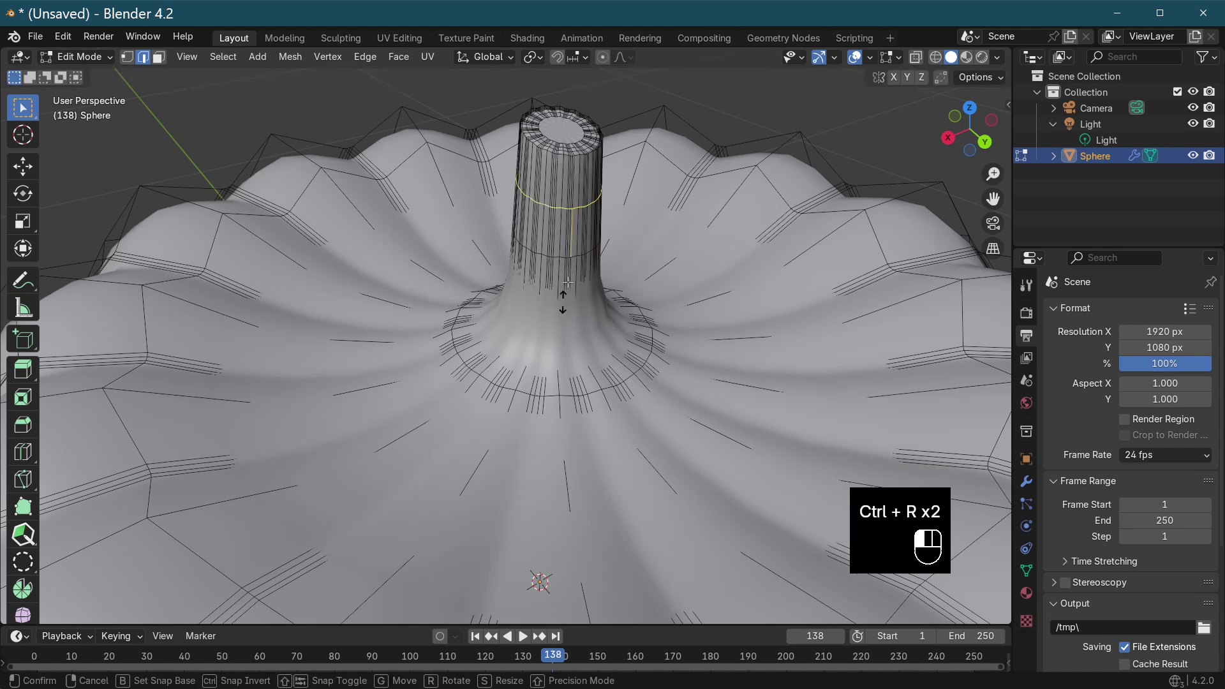
click(568, 282)
key(ctrl+r)
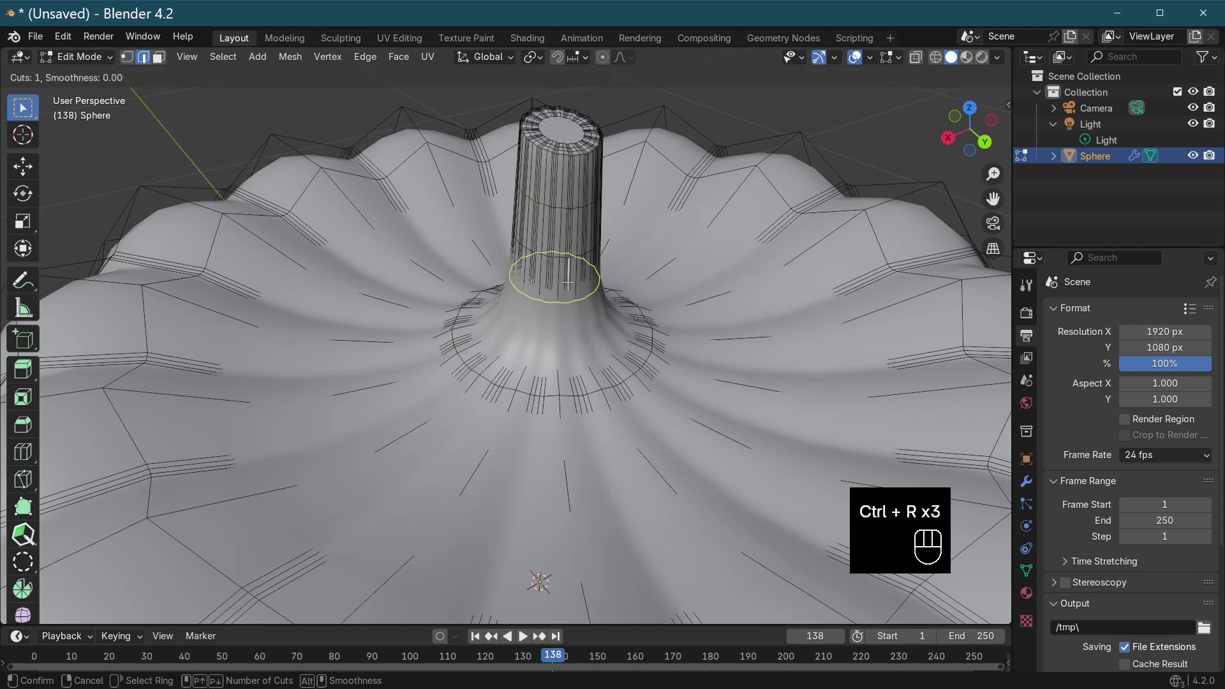
click(587, 251)
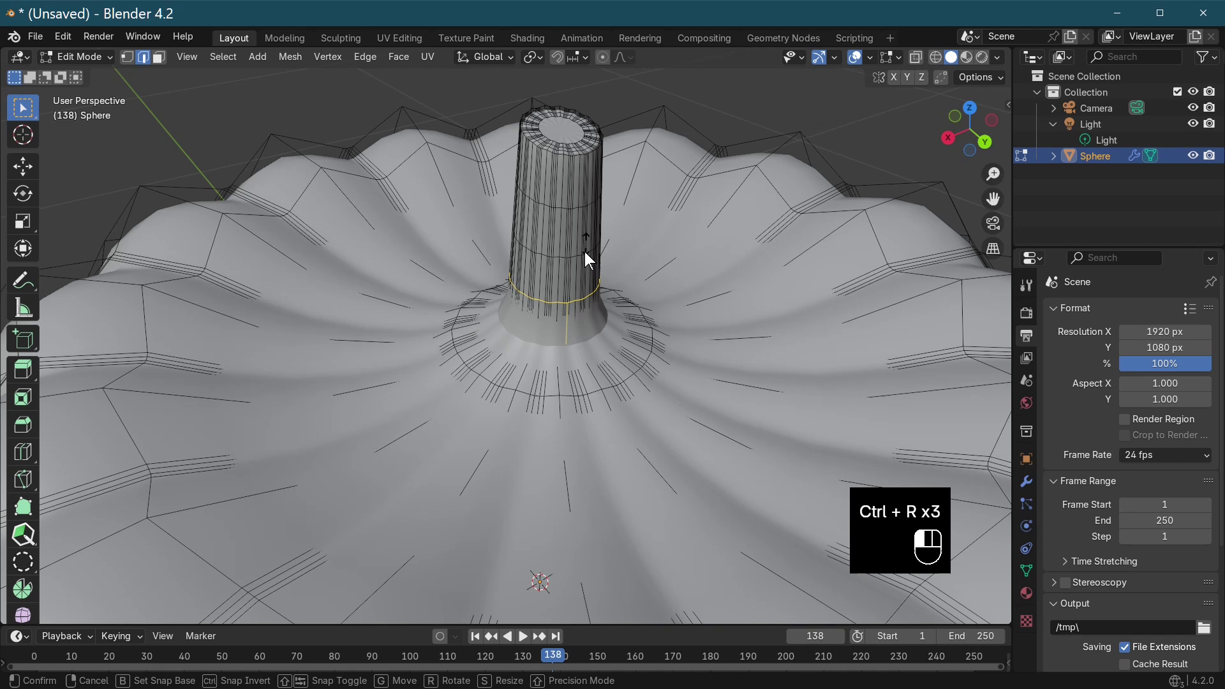
click(585, 252)
Select the edge loop near the stem's base and turn on proportional editing
key(Tab)
key(Tab)
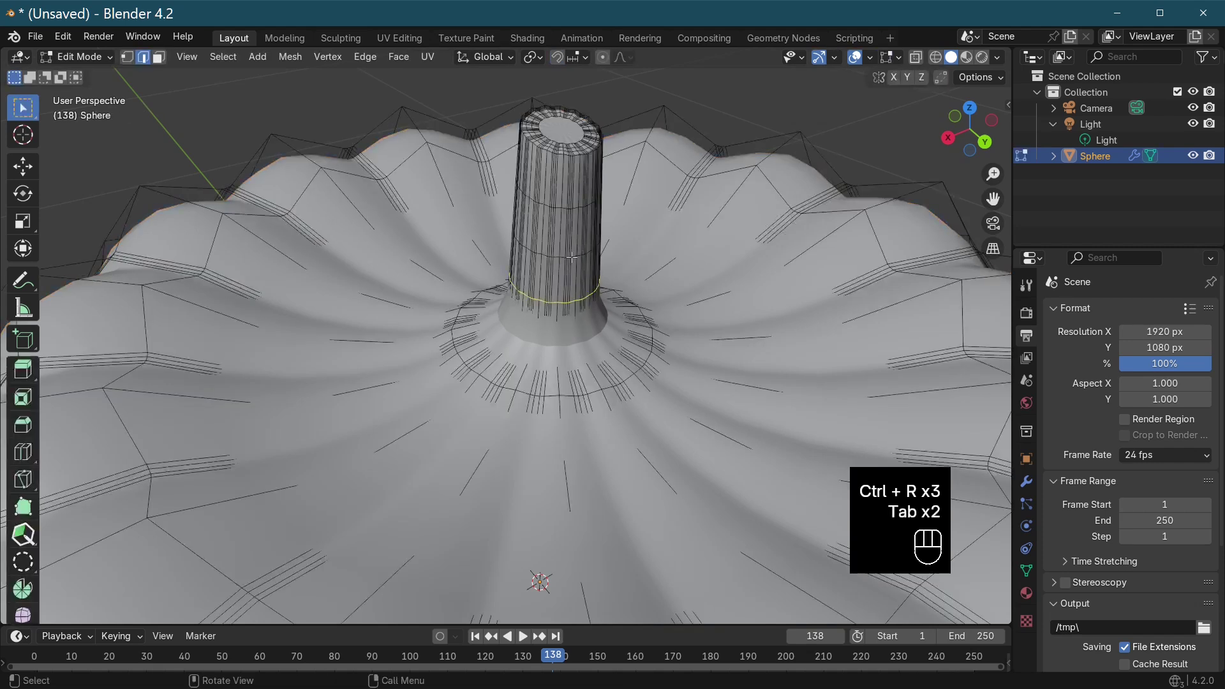
alt+click(572, 257)
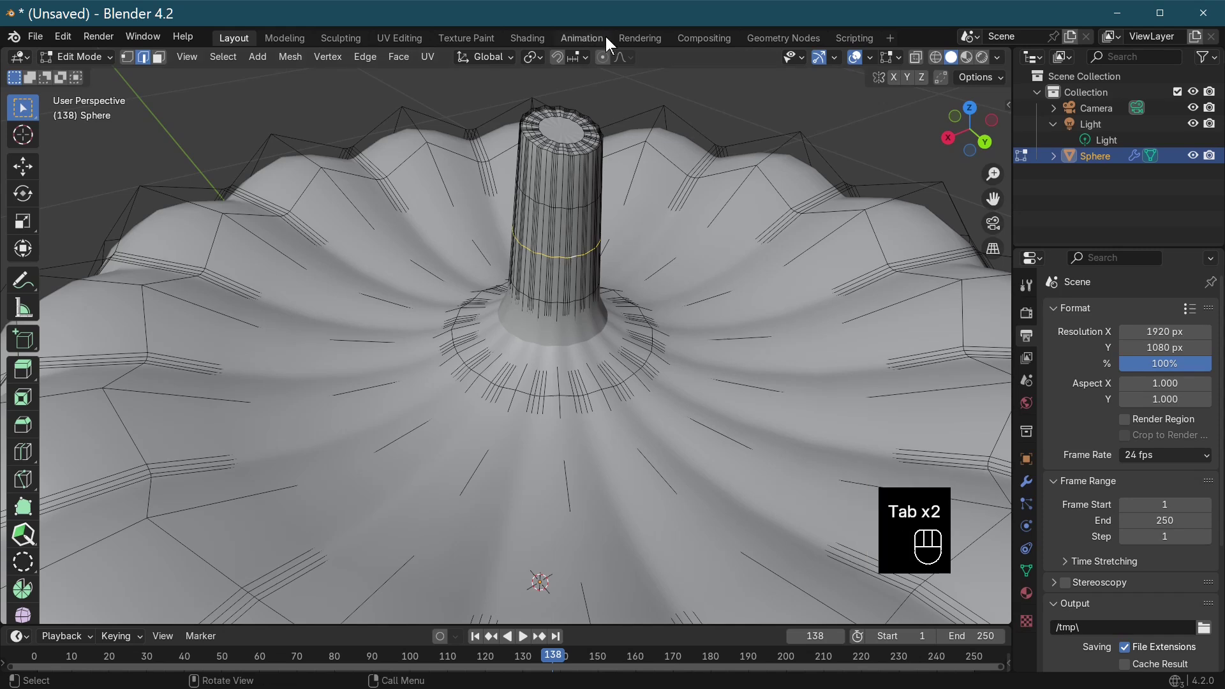
click(607, 58)
Shift the stem loop along X with a wider proportional radius to curve the stem, then return to Object Mode
key(g)
key(x)
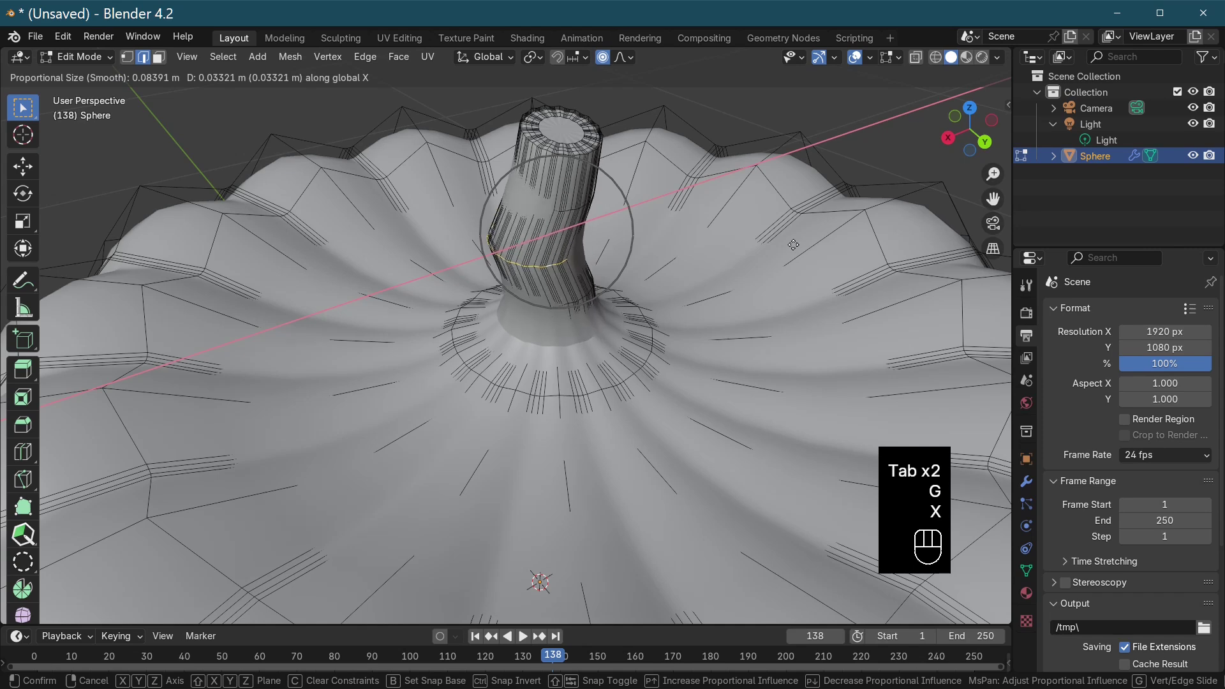
scroll(785, 245, down, 7)
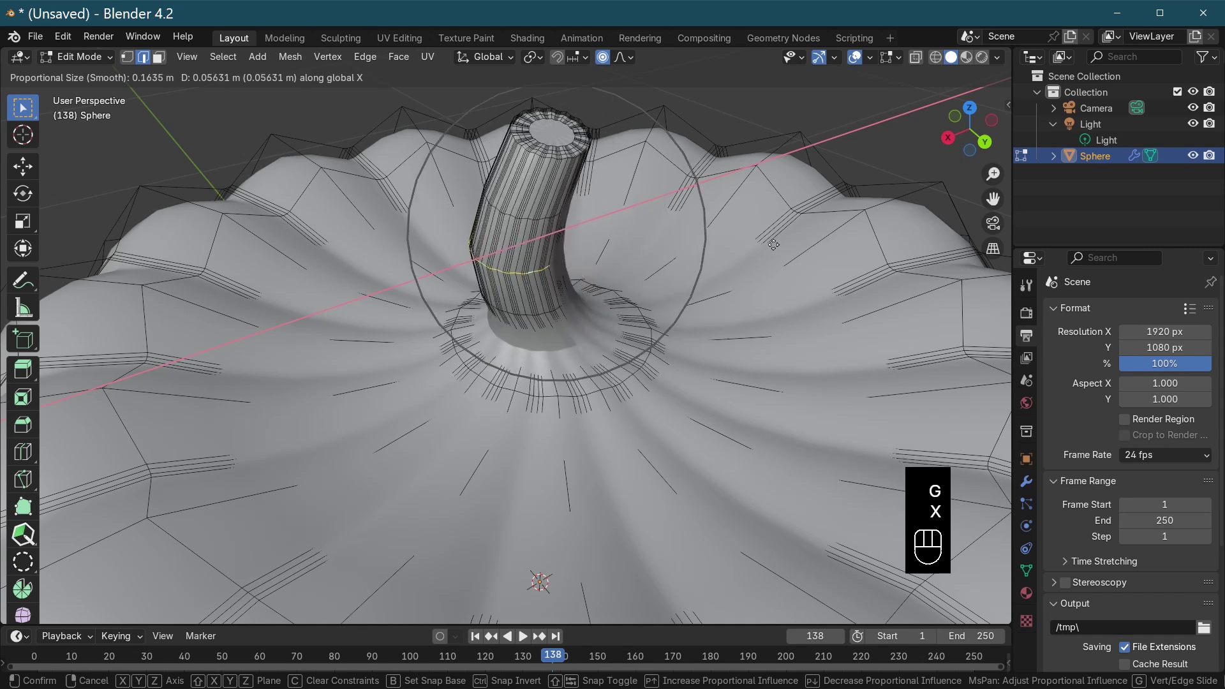
click(773, 244)
key(Tab)
middle_drag(774, 251, 766, 319)
scroll(826, 255, down, 5)
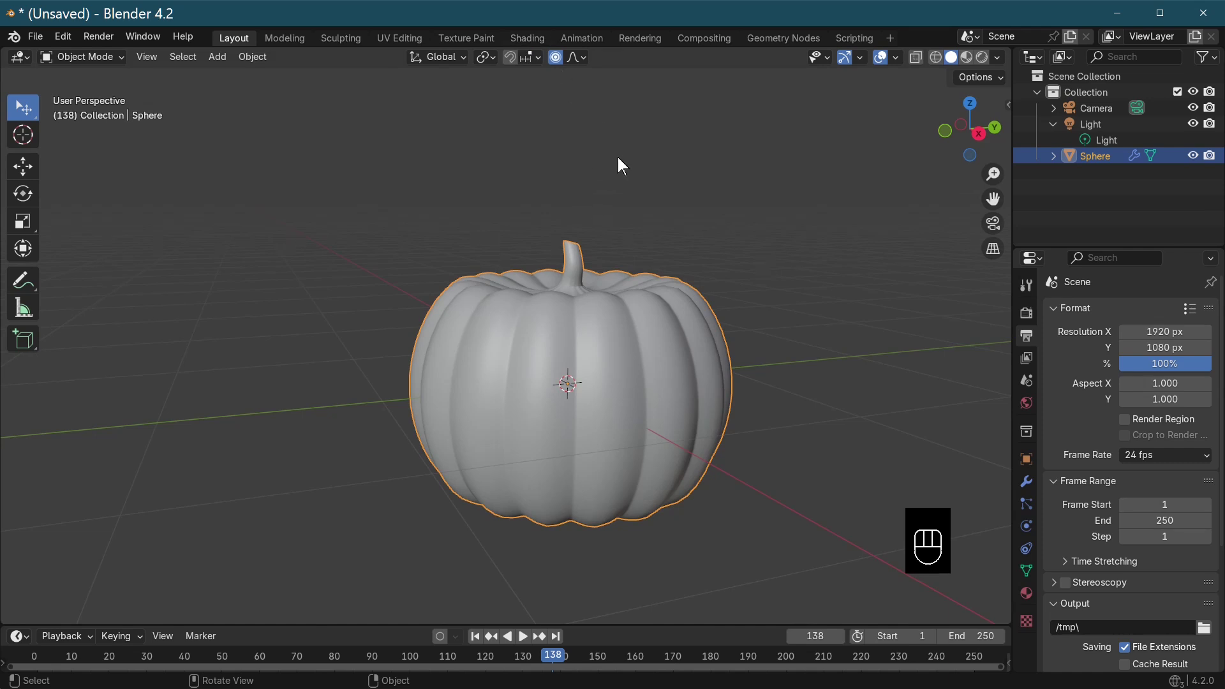
Set the Subdivision modifier's viewport level to 3
key(Tab)
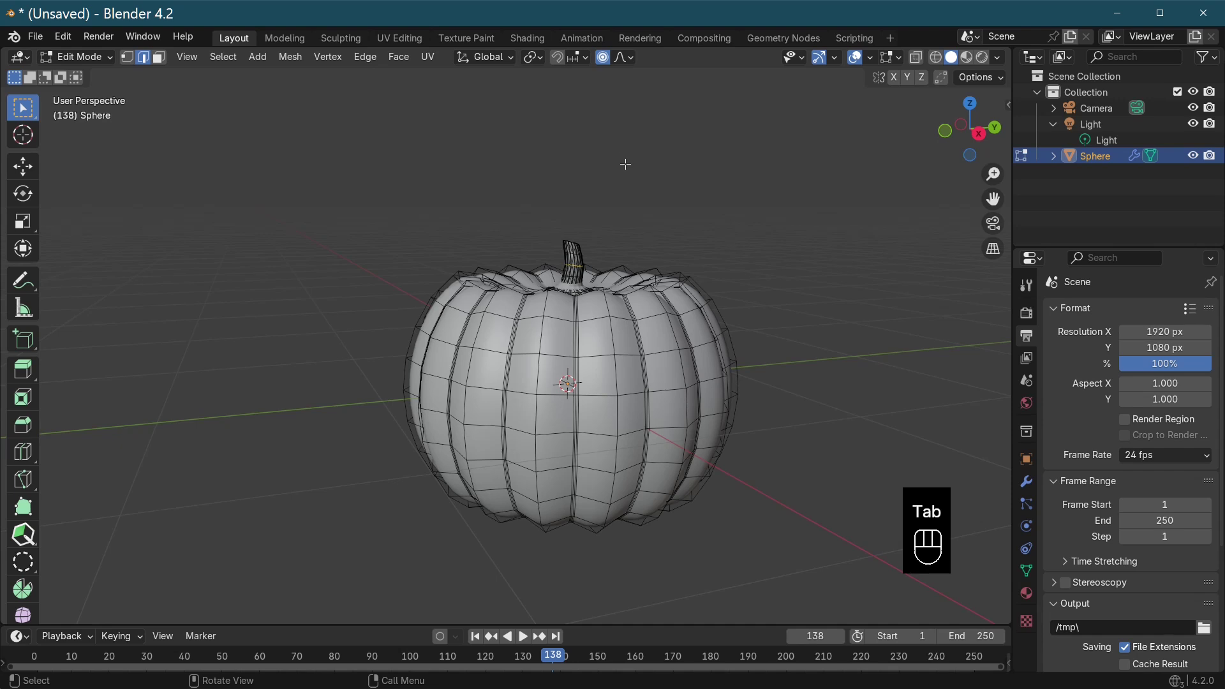
click(1027, 482)
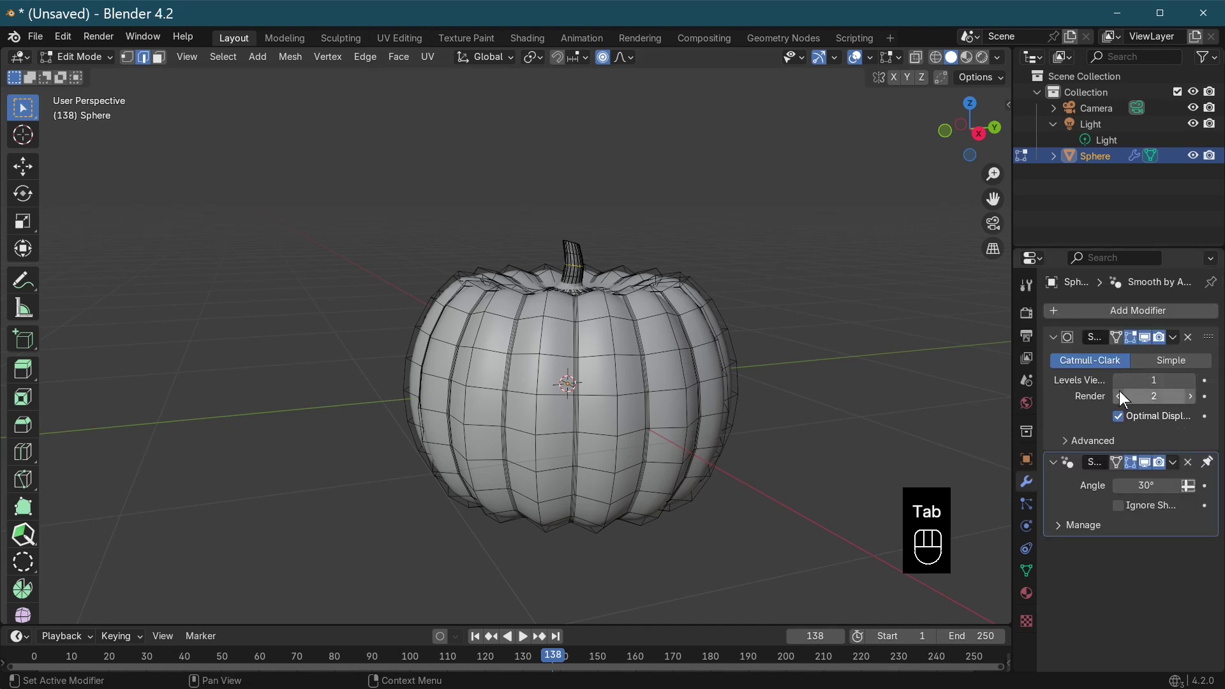
click(1190, 381)
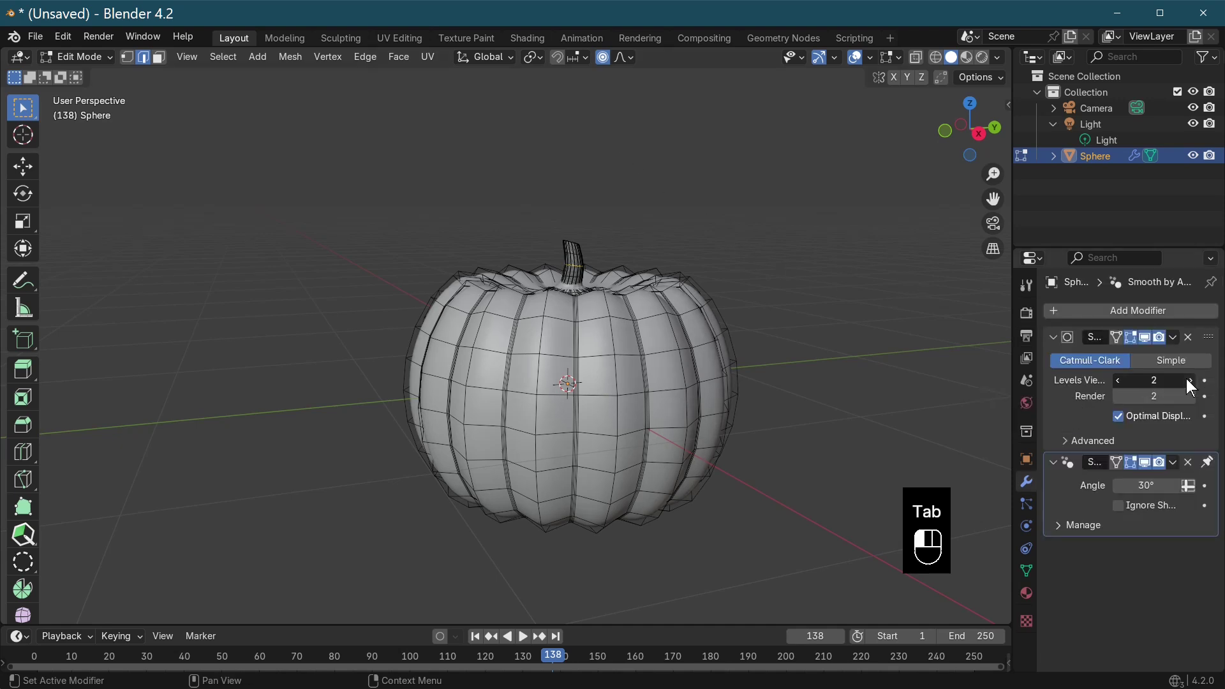
click(1191, 381)
Check the smoother result in Object Mode, then select a vertical rib edge on the right
middle_drag(683, 394, 710, 412)
key(Tab)
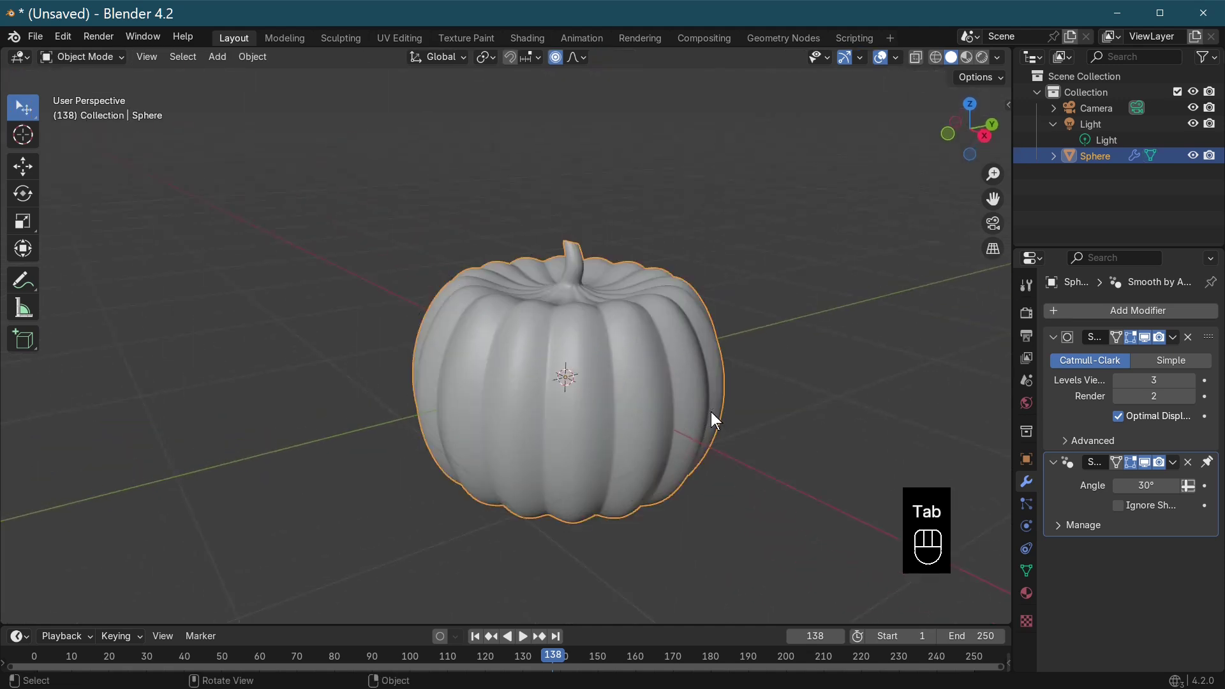
key(Tab)
key(Tab)
key(Tab)
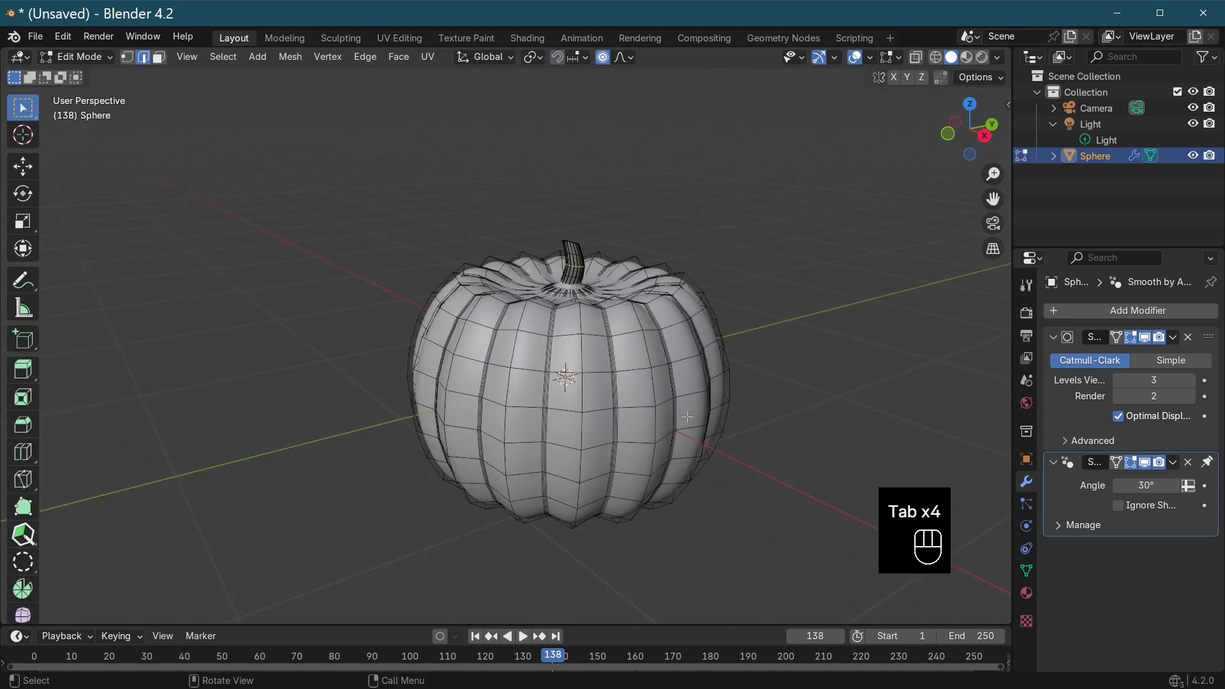
click(704, 421)
Move the right rib edge −0.094 m in Z with proportional size 0.467, then nudge another rib edge
key(g)
scroll(730, 425, down, 4)
scroll(728, 431, down, 2)
click(721, 440)
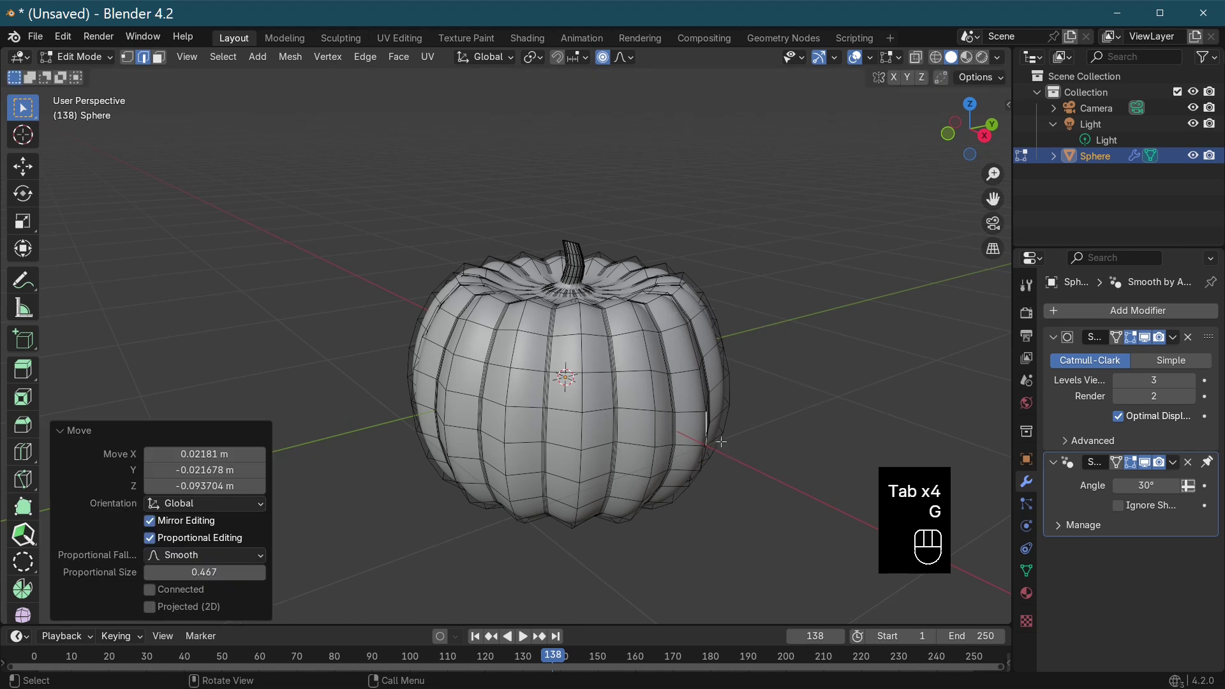
click(504, 396)
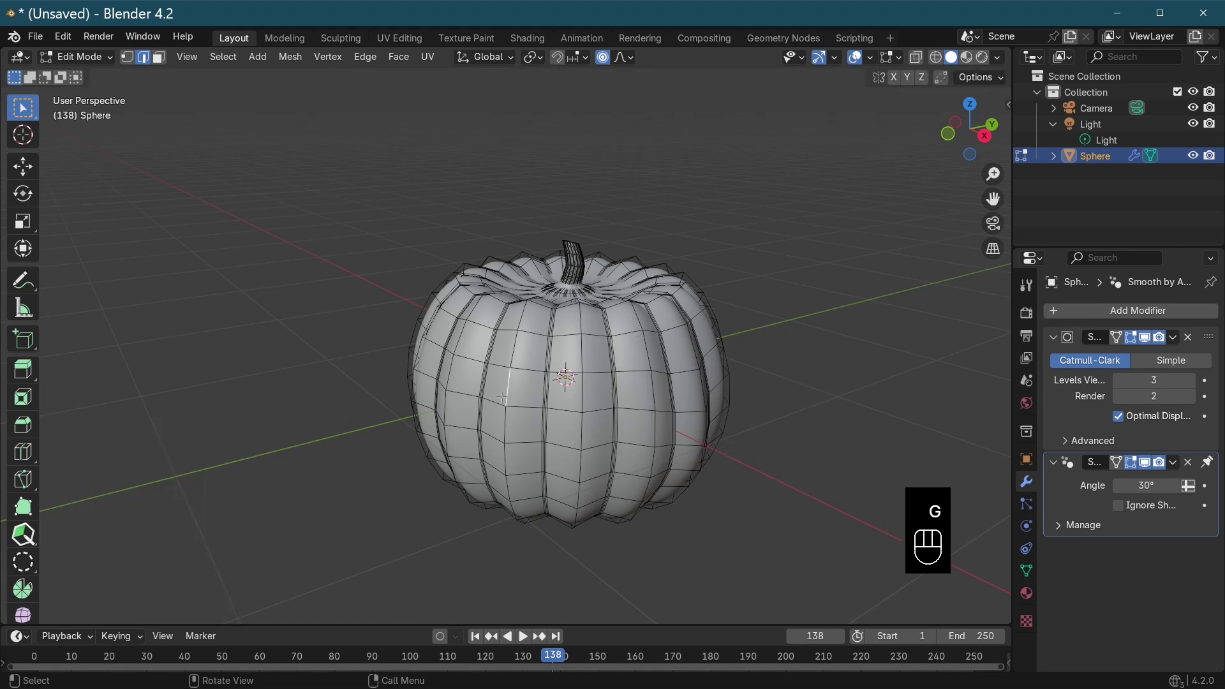
key(g)
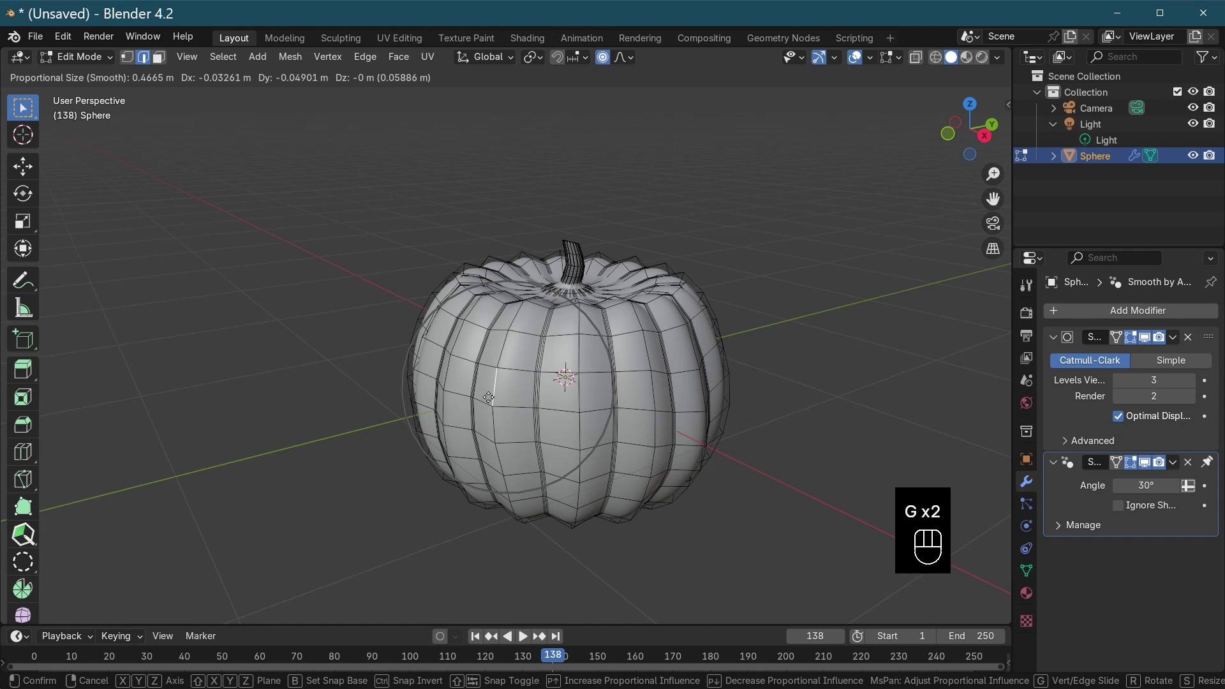
click(488, 397)
Nudge three more rib edges from new angles, including one on the left side
middle_drag(488, 397, 529, 376)
click(531, 379)
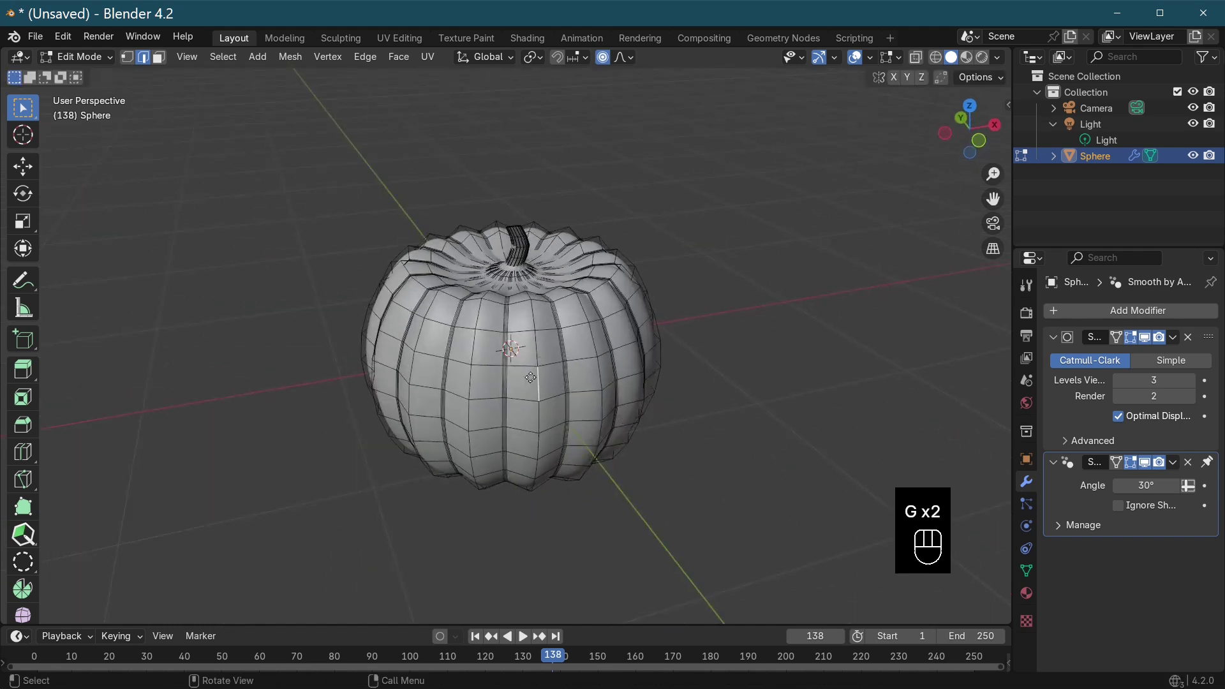
key(g)
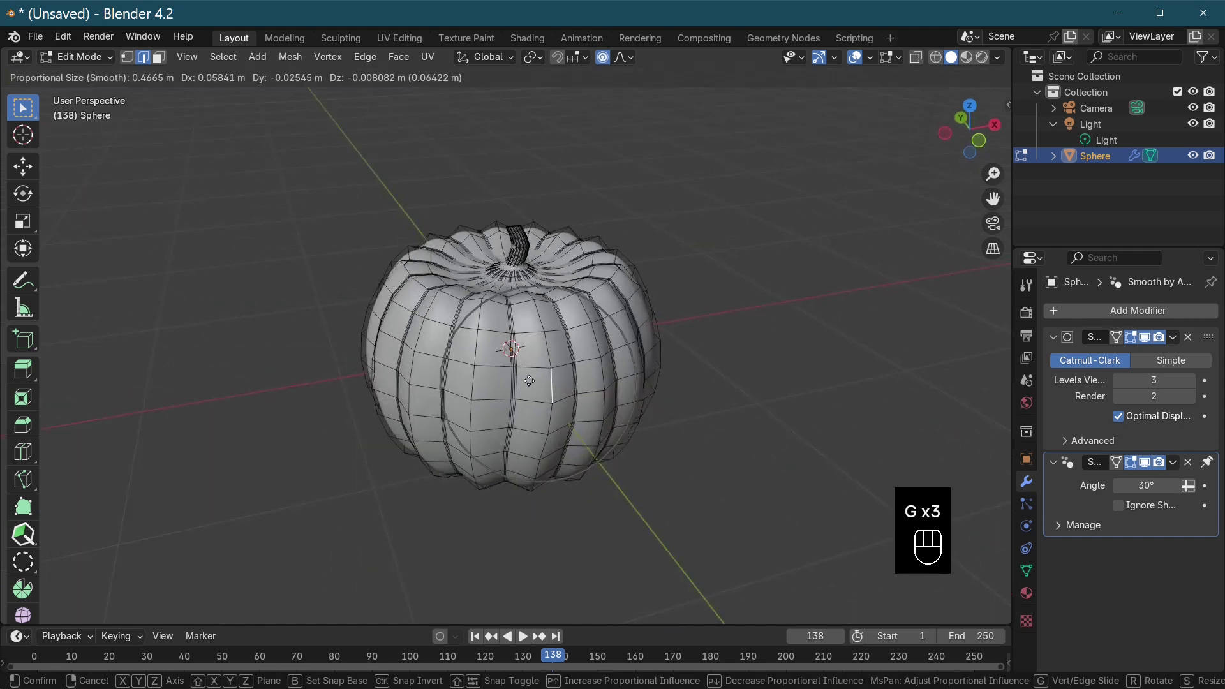
click(543, 383)
middle_drag(544, 383, 513, 518)
key(g)
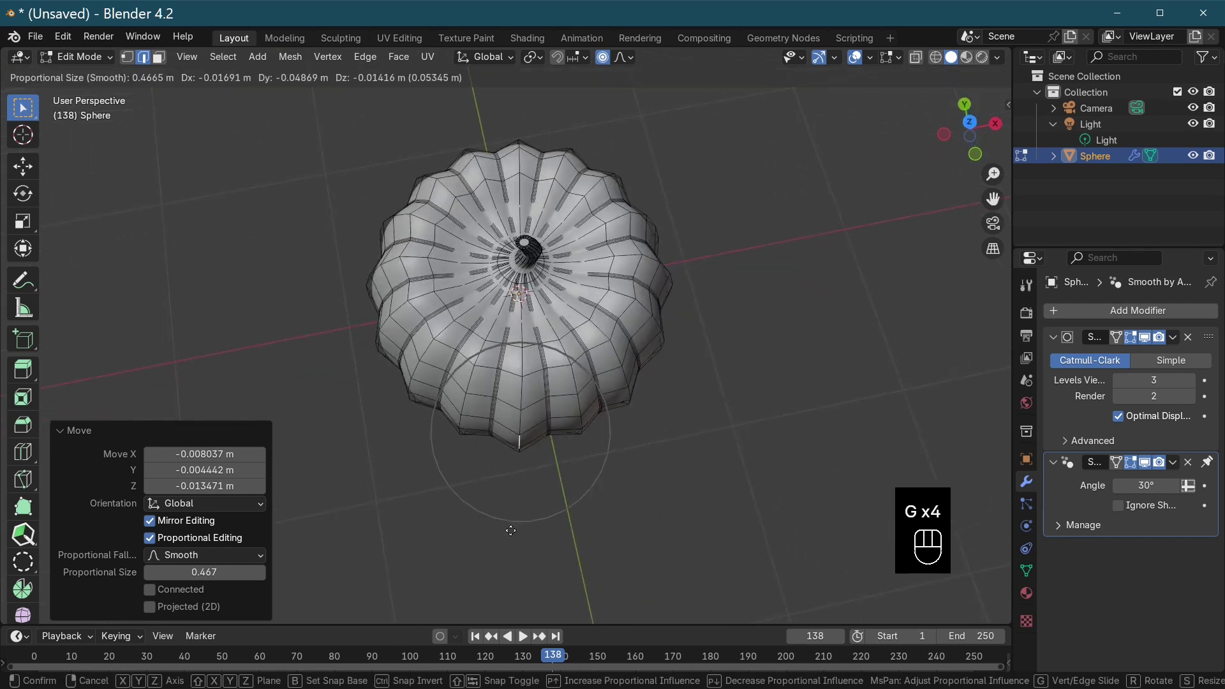
click(513, 517)
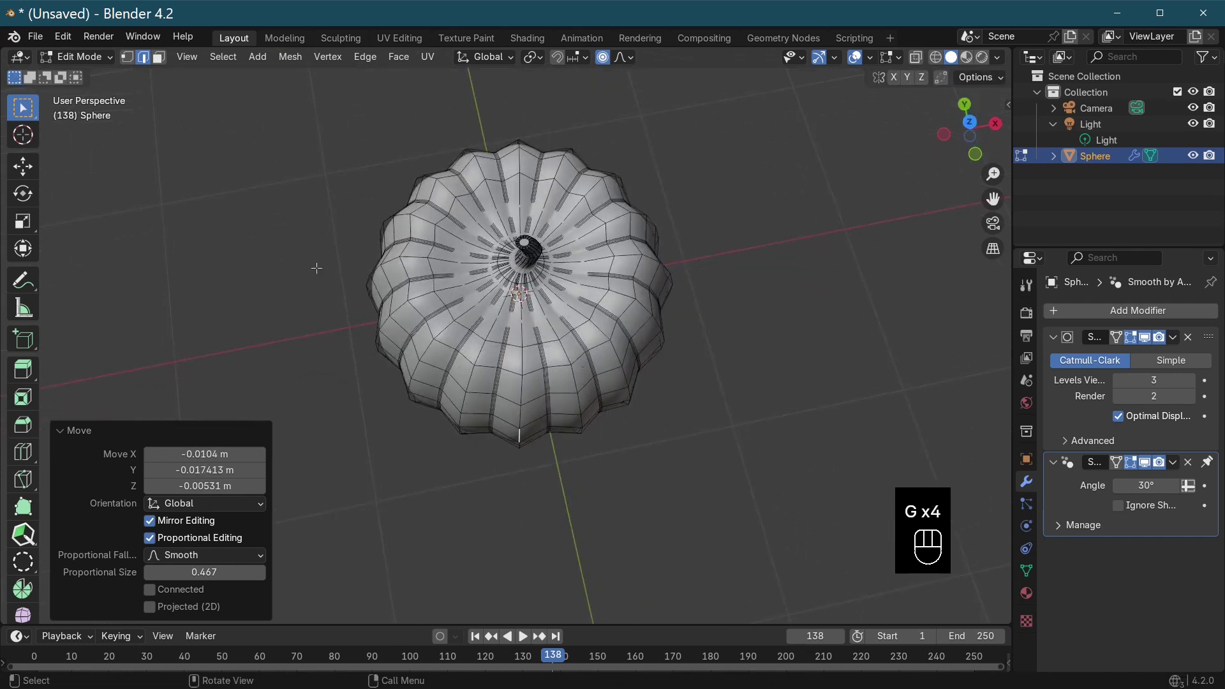
click(394, 288)
key(g)
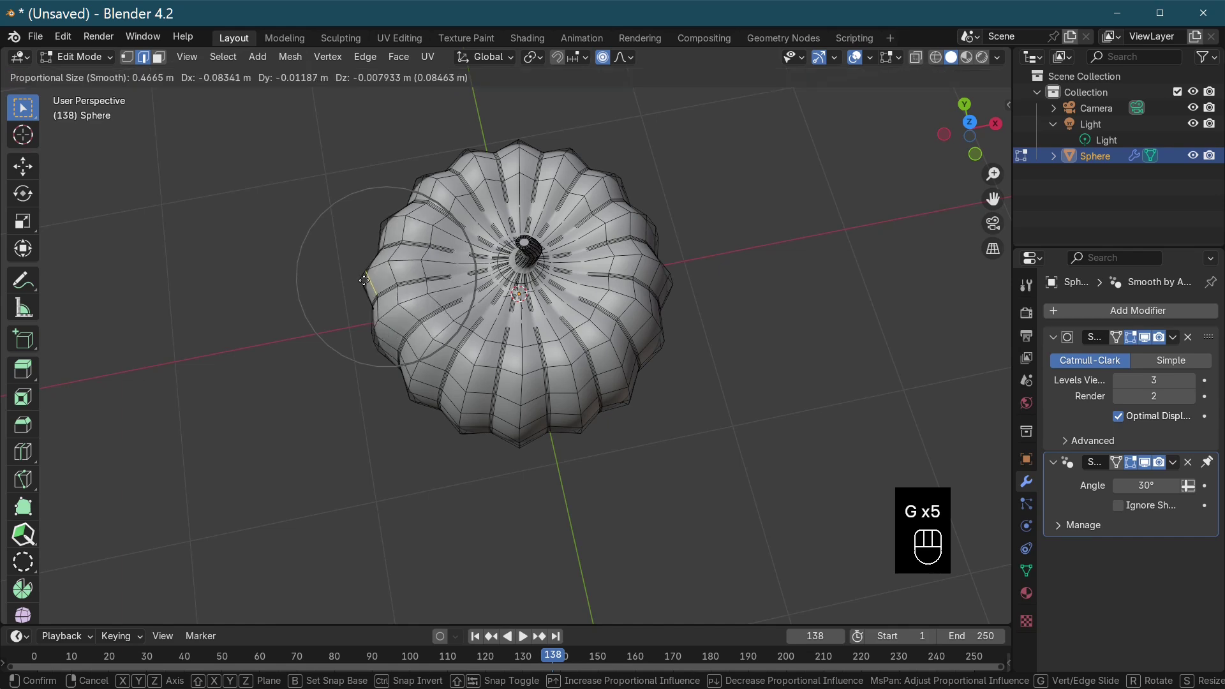
click(367, 281)
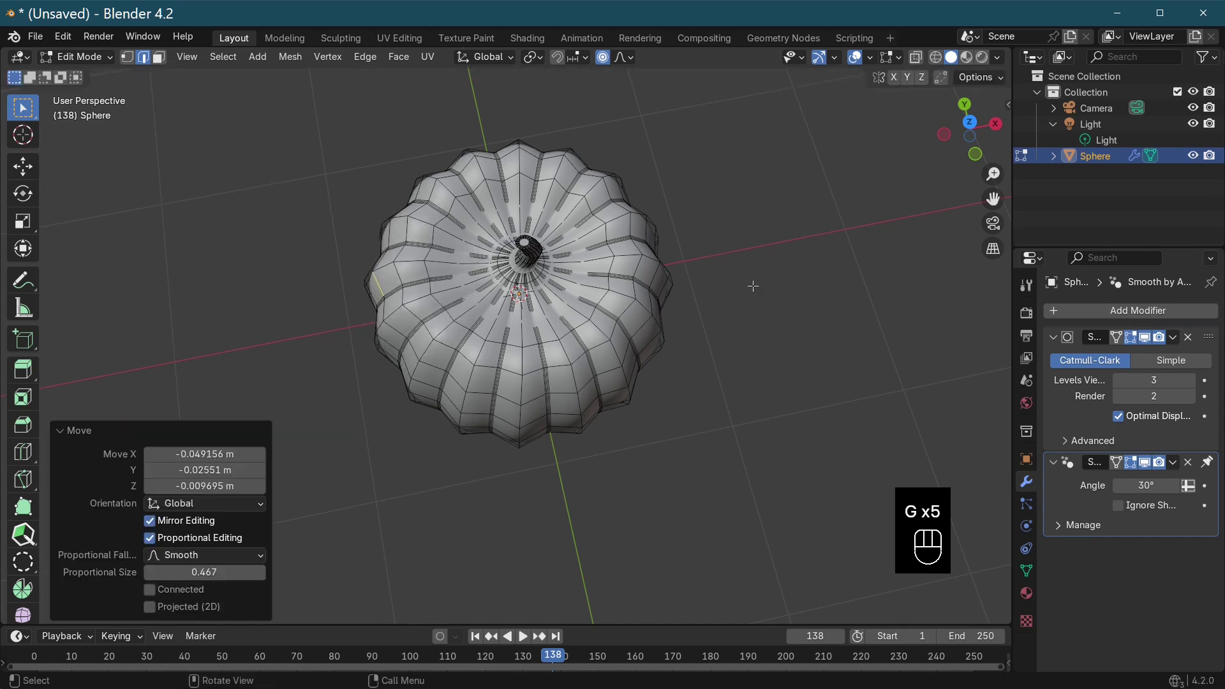
Nudge two rib edges on the right side, the last −0.0715 m in Z, and return to Object Mode
middle_drag(753, 286, 476, 148)
click(712, 381)
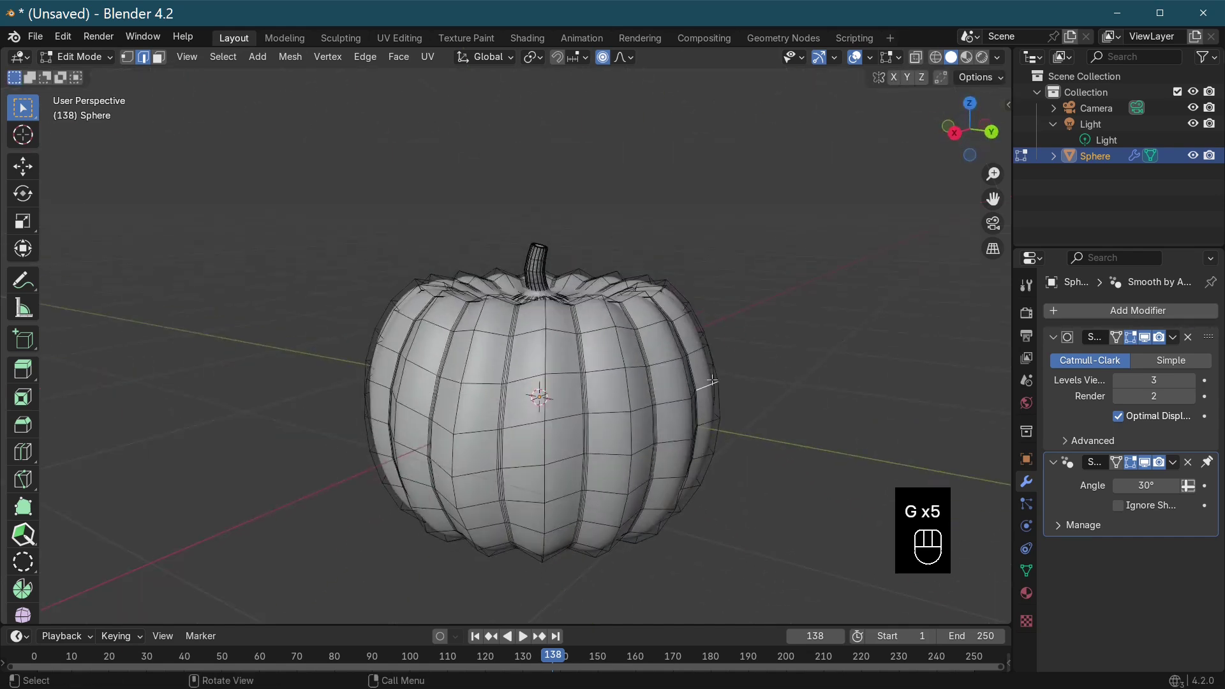
key(g)
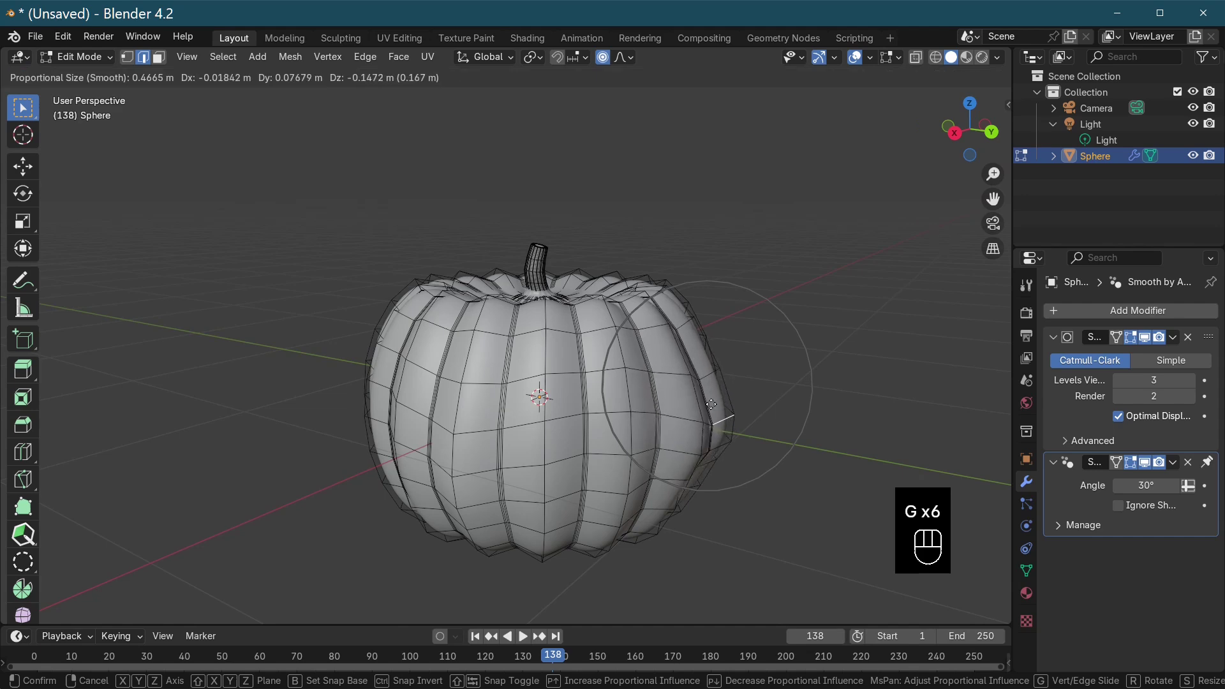
click(659, 404)
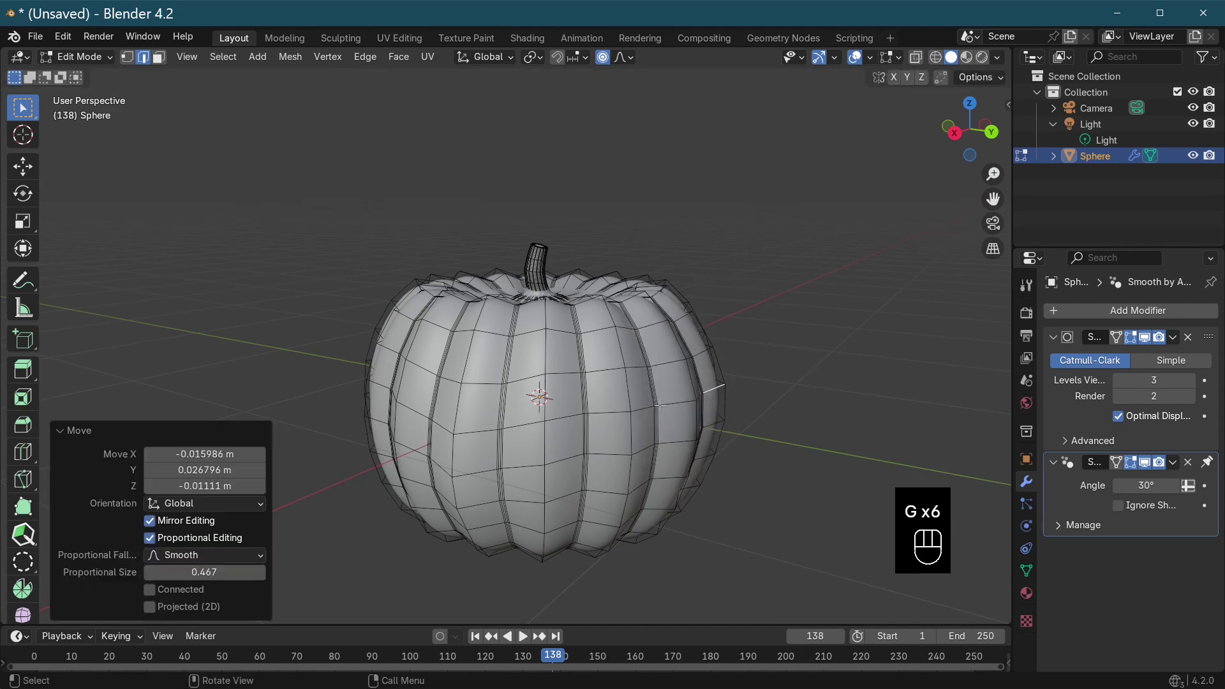
middle_drag(637, 423, 556, 409)
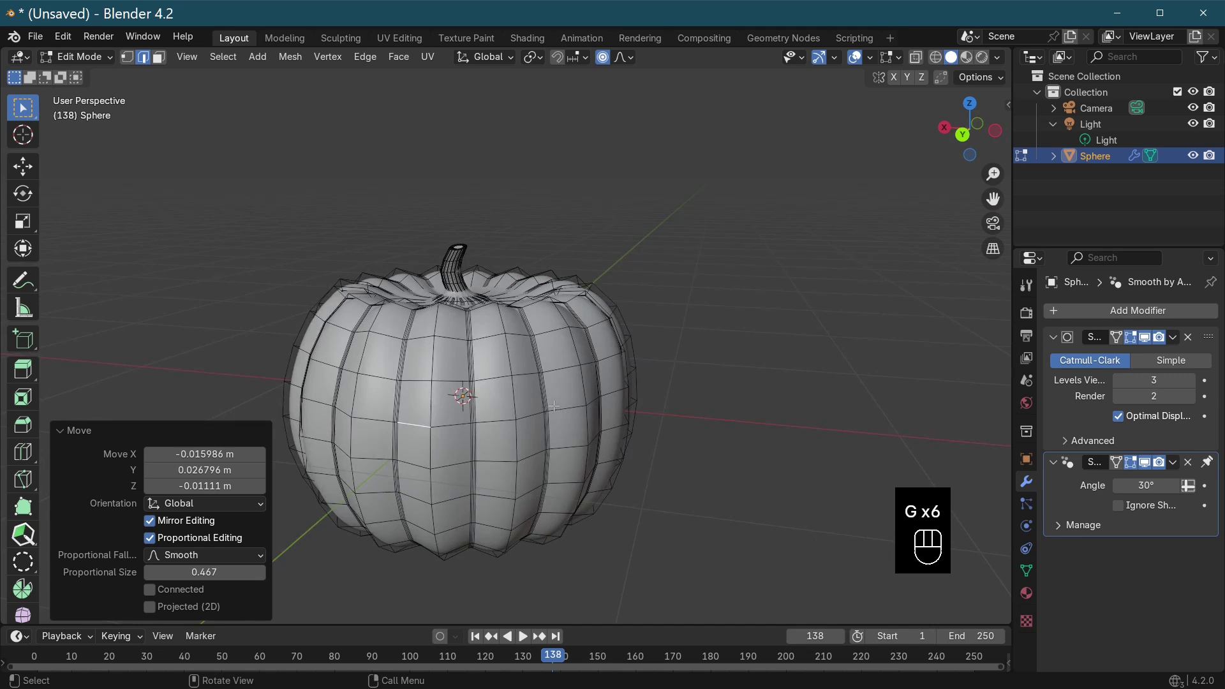
key(g)
click(577, 416)
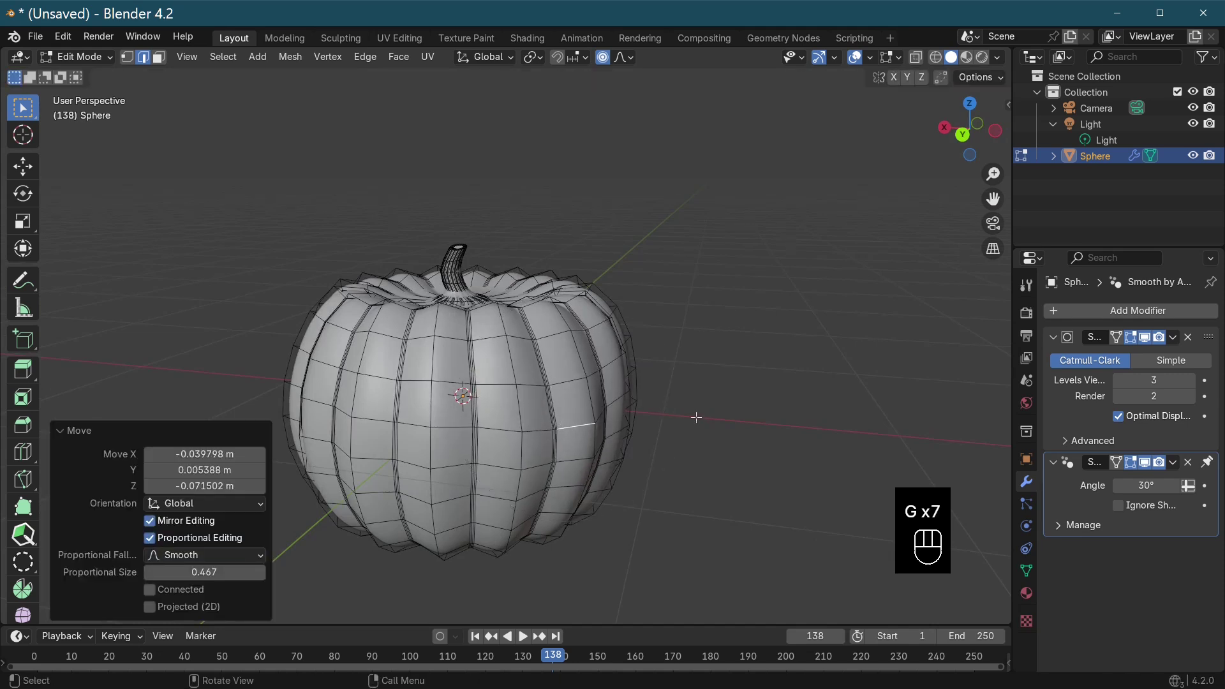
key(Tab)
middle_drag(821, 453, 605, 456)
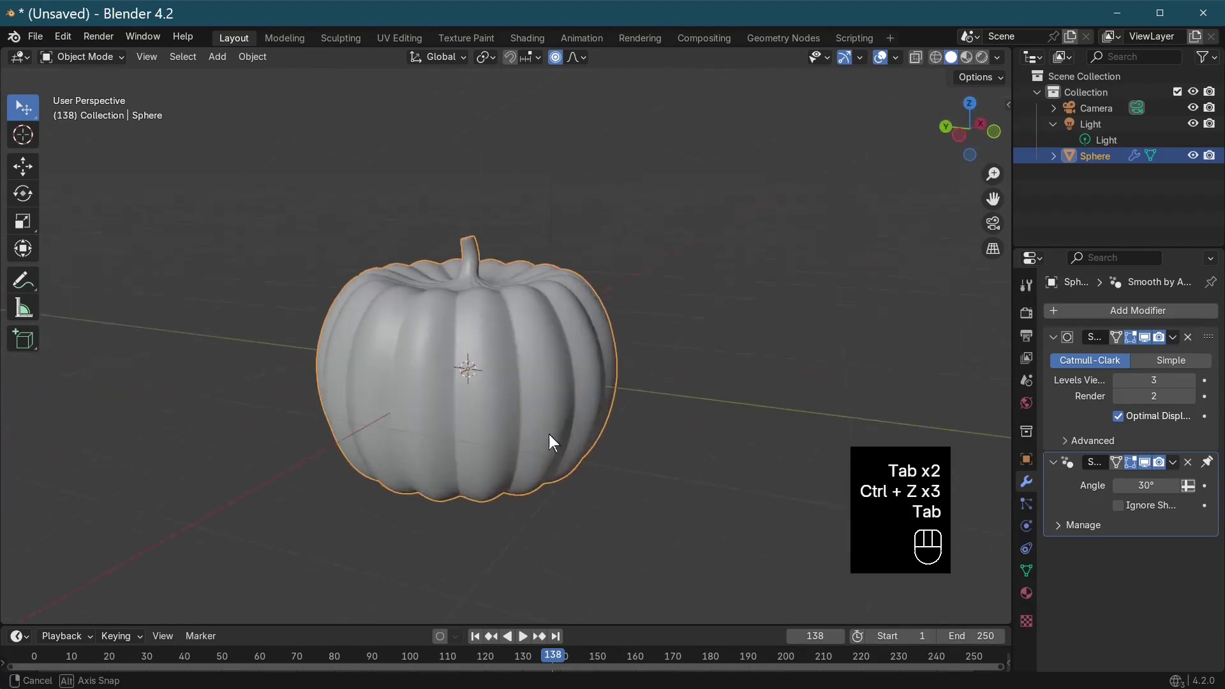
Assign the existing Material to the pumpkin and set its Base Color to orange
middle_drag(553, 442, 542, 377)
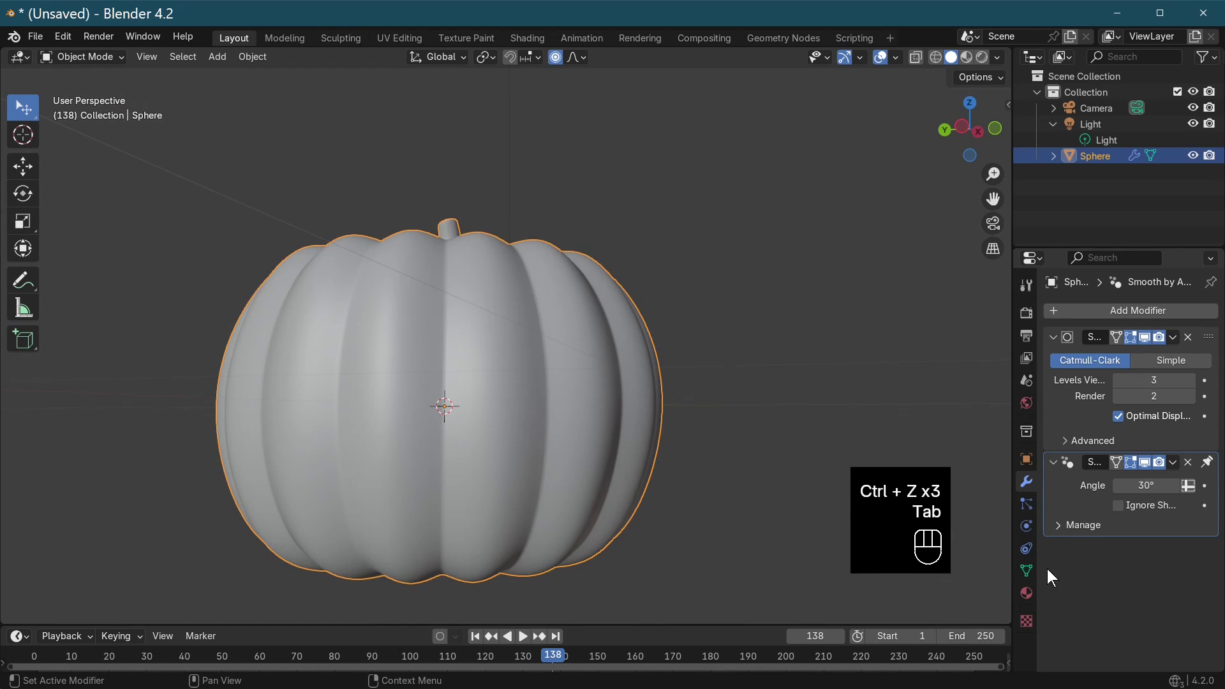
click(1028, 593)
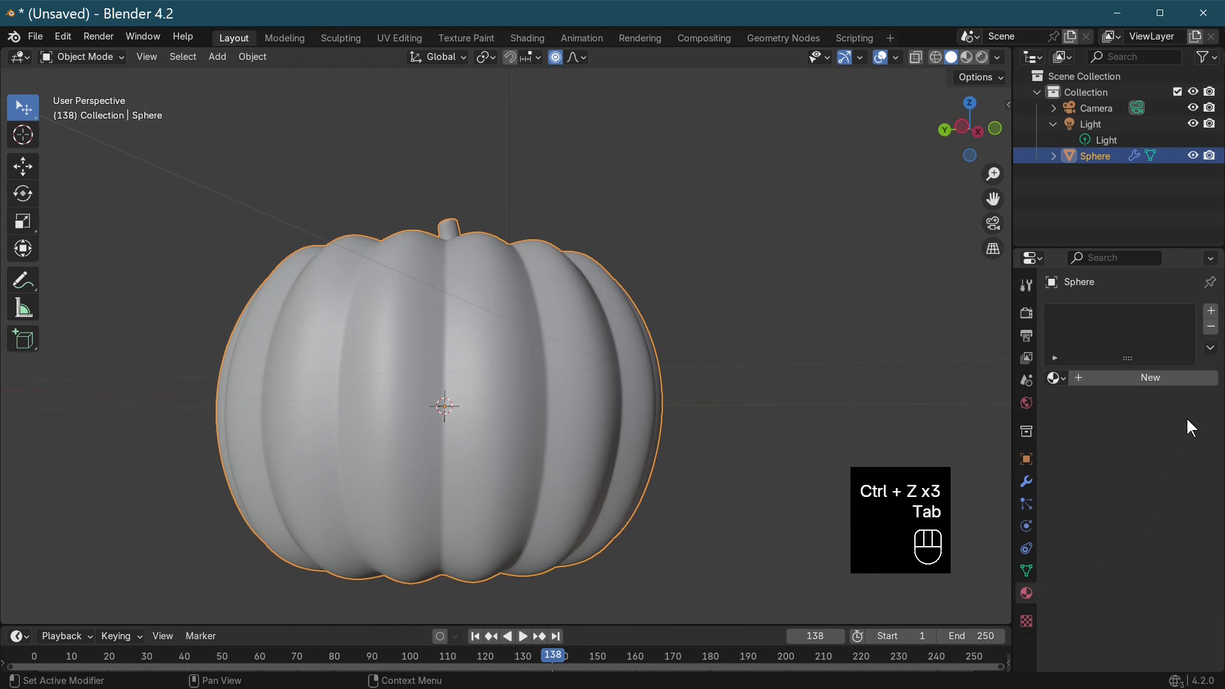
click(1062, 382)
click(961, 403)
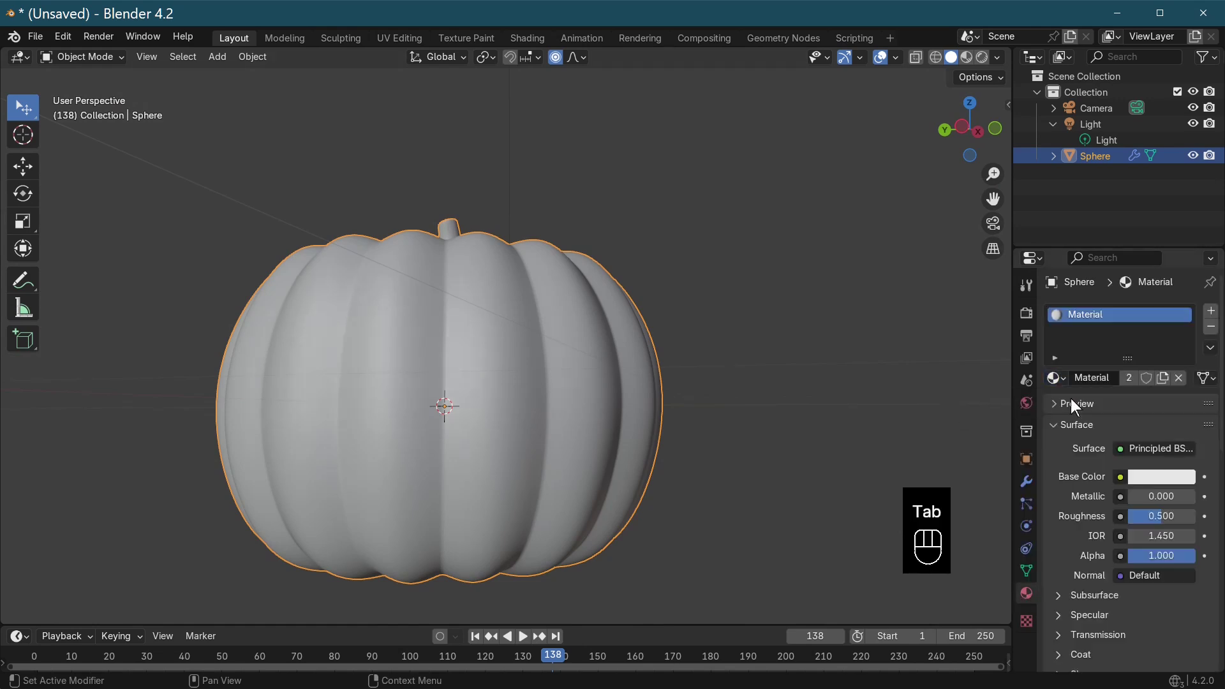
click(1170, 477)
mouse_move(1086, 321)
mouse_down()
mouse_move(1060, 355)
mouse_move(1071, 337)
mouse_up()
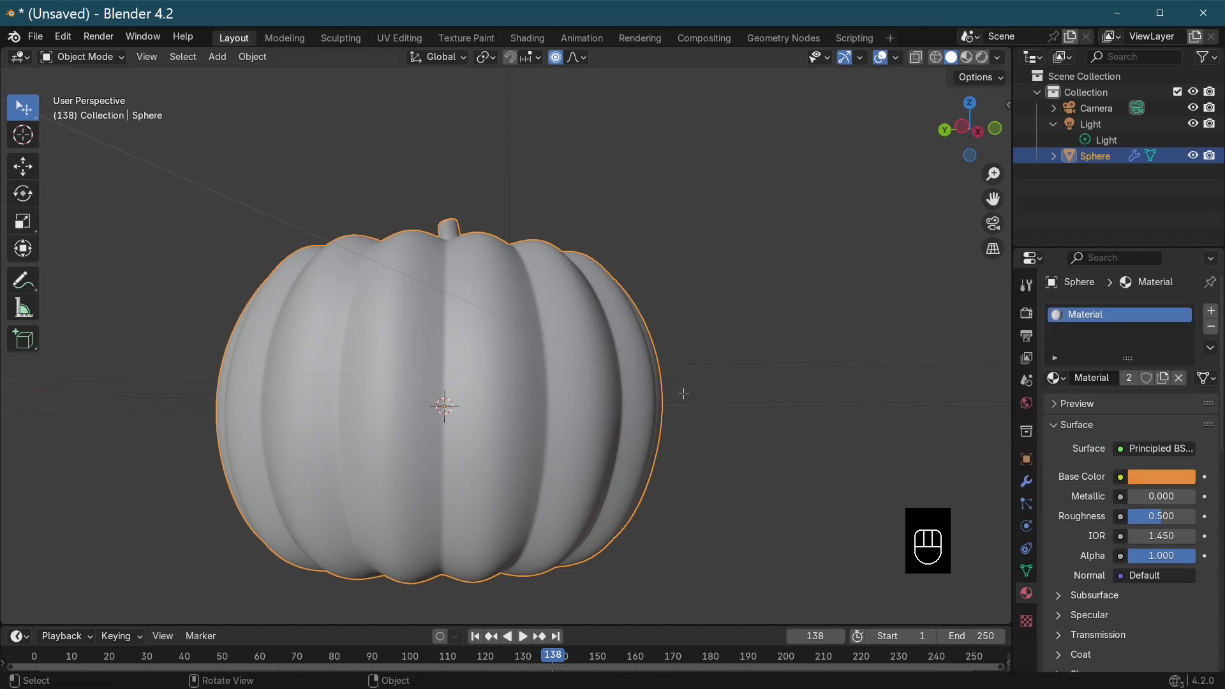
key(Tab)
middle_drag(684, 394, 699, 392)
middle_drag(641, 434, 618, 506)
key(Tab)
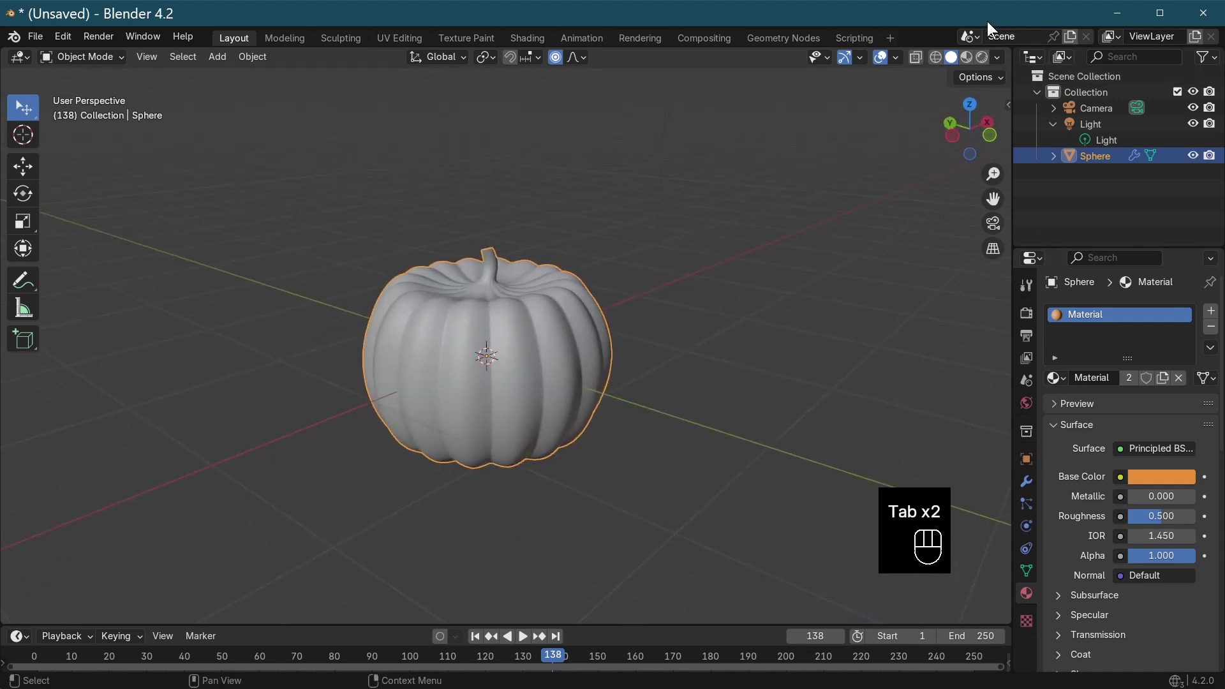
Switch the viewport to rendered shading to preview the pumpkin
click(983, 57)
mouse_move(692, 351)
middle_down()
mouse_move(773, 383)
mouse_move(851, 327)
mouse_move(600, 392)
mouse_move(626, 485)
middle_up()
click(1067, 313)
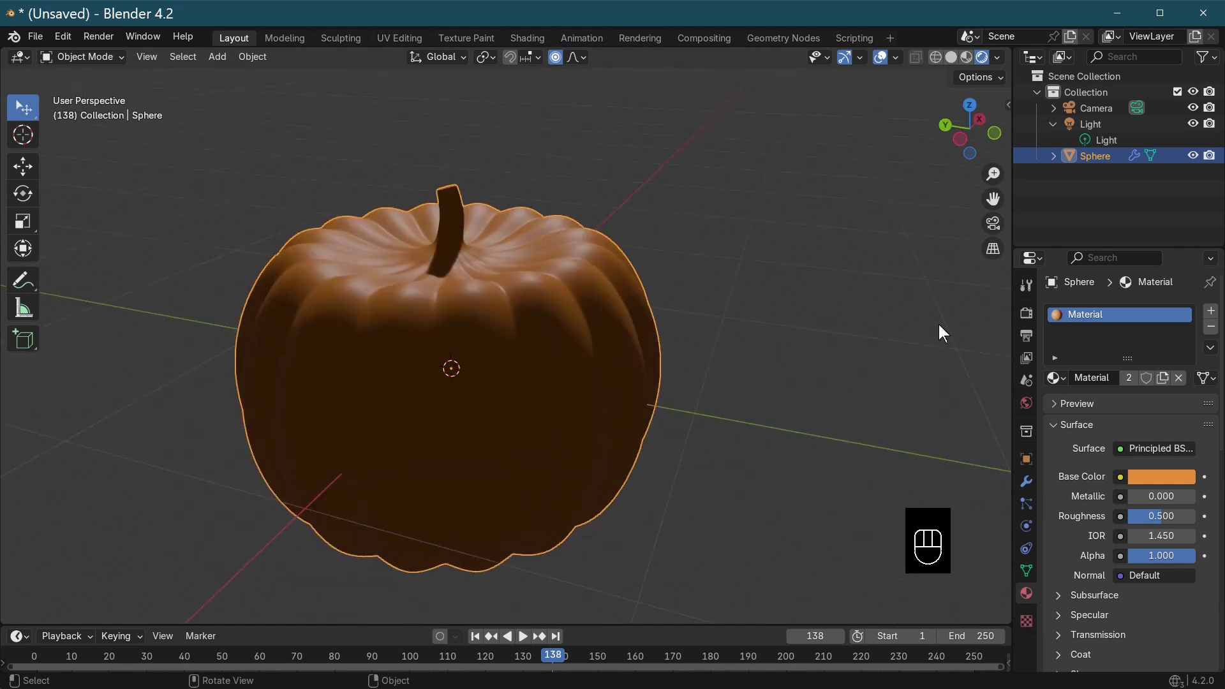
middle_drag(500, 281, 617, 316)
Rename the orange material to 'punkin'
double_click(1099, 315)
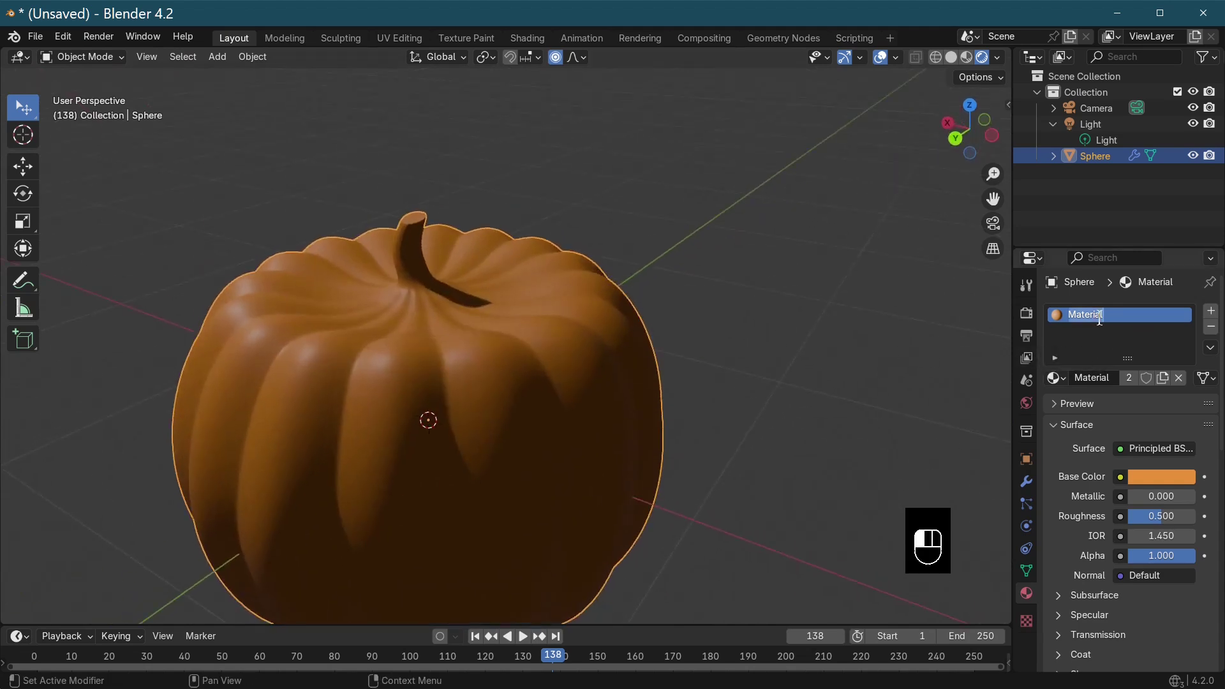
text(punkin)
click(1132, 400)
In Face select mode, pick the stem's top face and grow the selection down to its base
middle_drag(539, 378, 558, 396)
key(Tab)
scroll(396, 252, up, 2)
scroll(352, 217, up, 2)
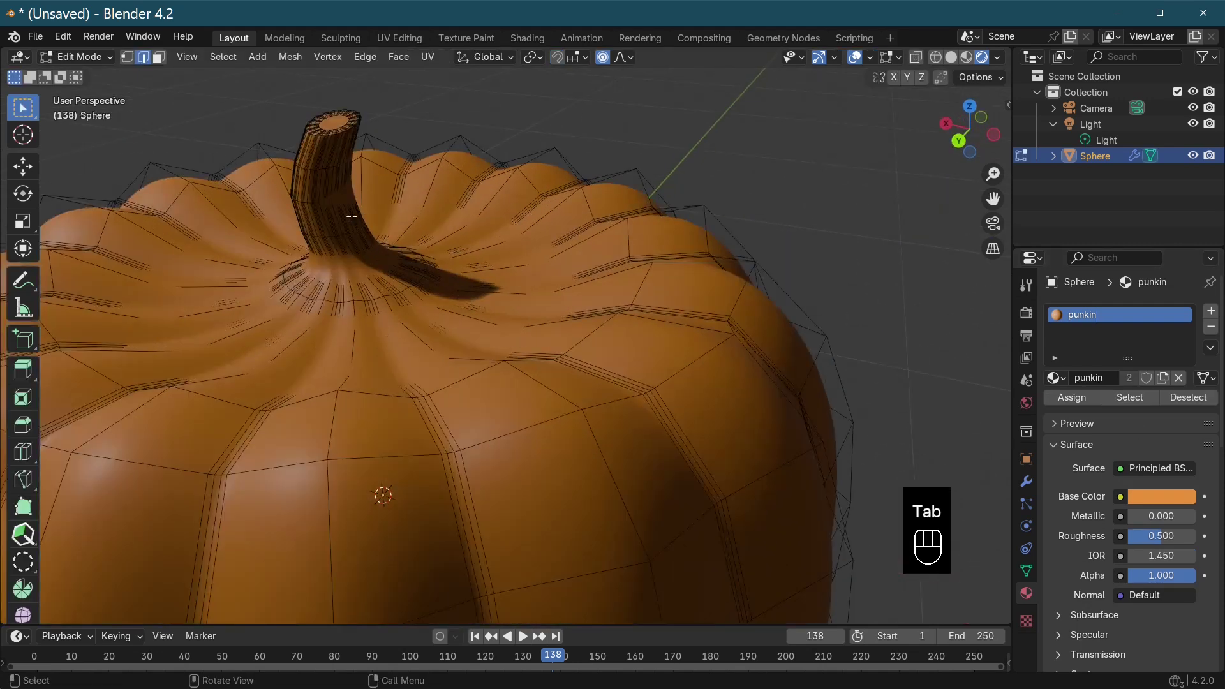
click(157, 59)
click(340, 122)
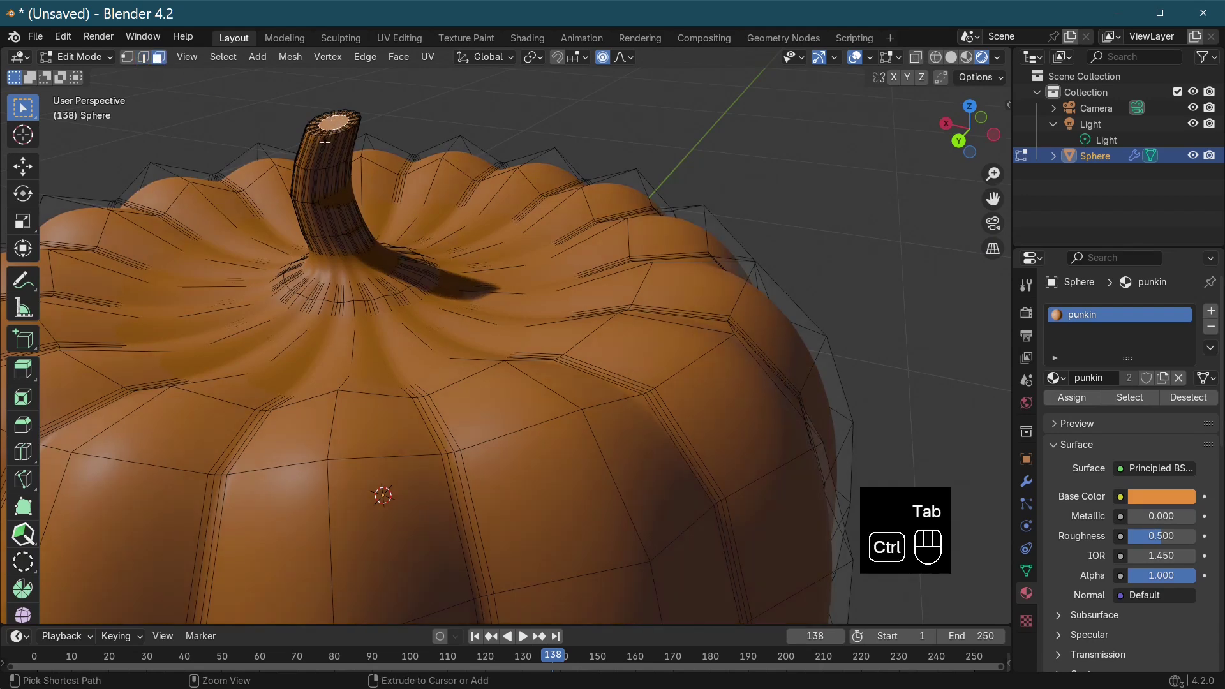
key(ctrl+KP_Add)
key(ctrl+KP_Add)
key(ctrl+KP_Add)
key(ctrl+KP_Add)
key(ctrl+KP_Add)
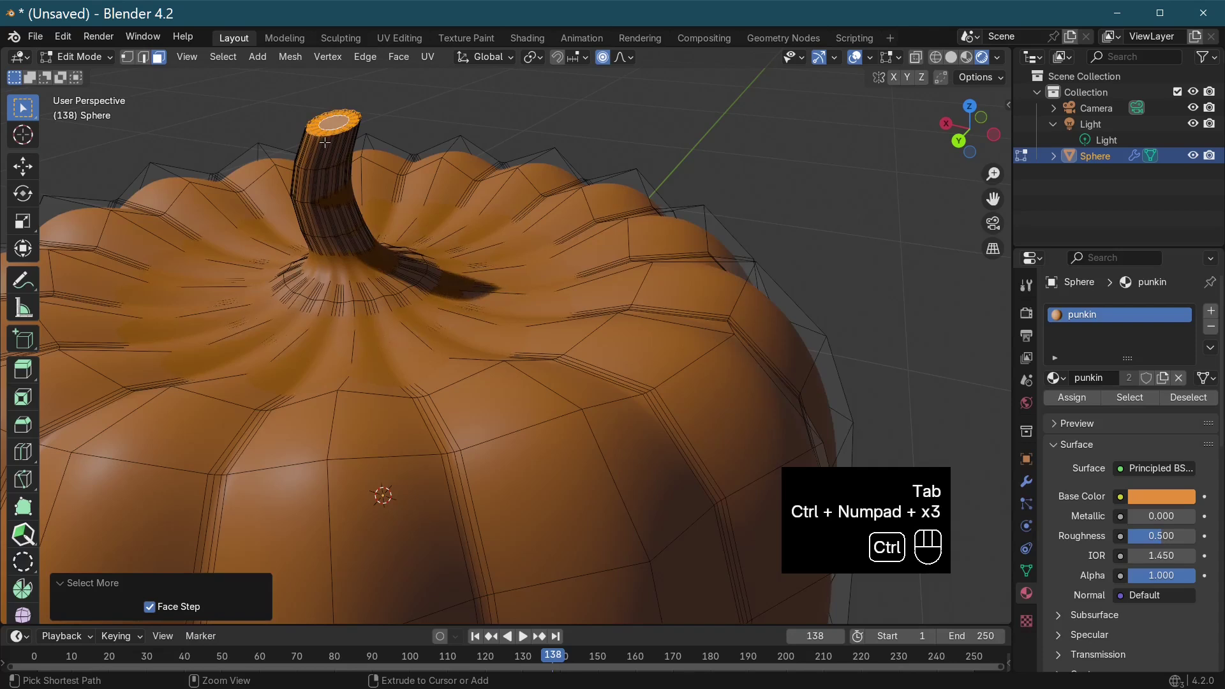
key(ctrl+KP_Add)
key(ctrl+KP_Add)
key(ctrl+KP_Add)
key(ctrl+KP_Add)
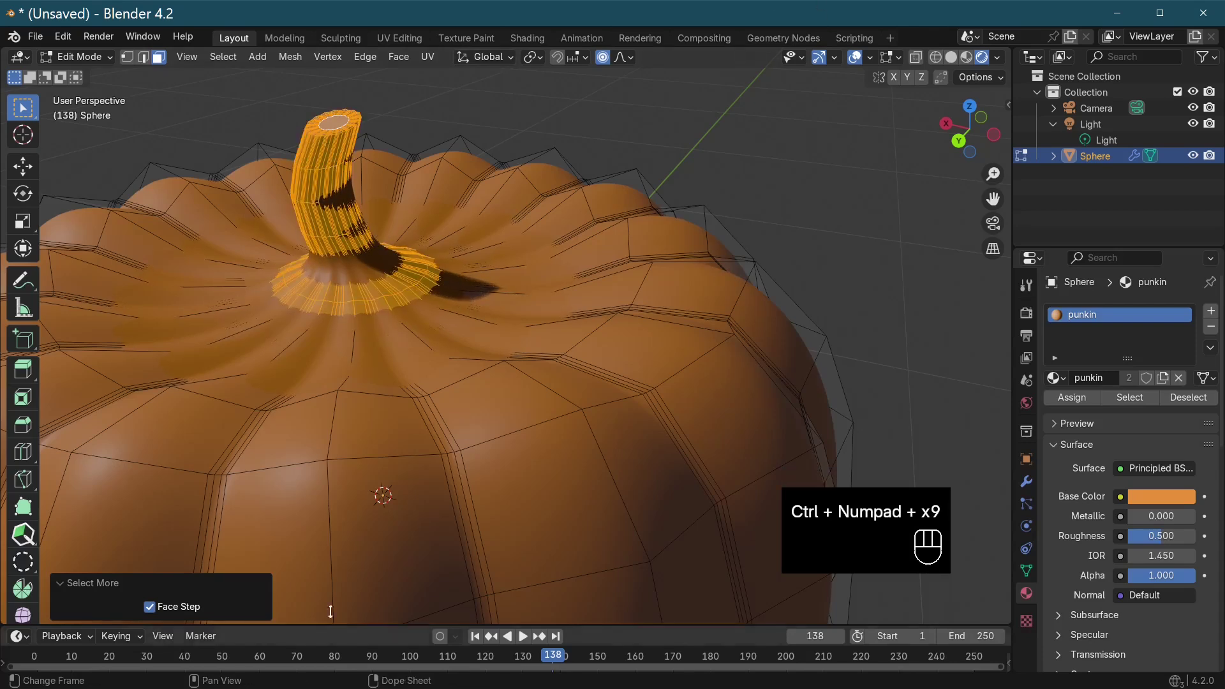
scroll(465, 318, down, 5)
middle_drag(466, 319, 569, 319)
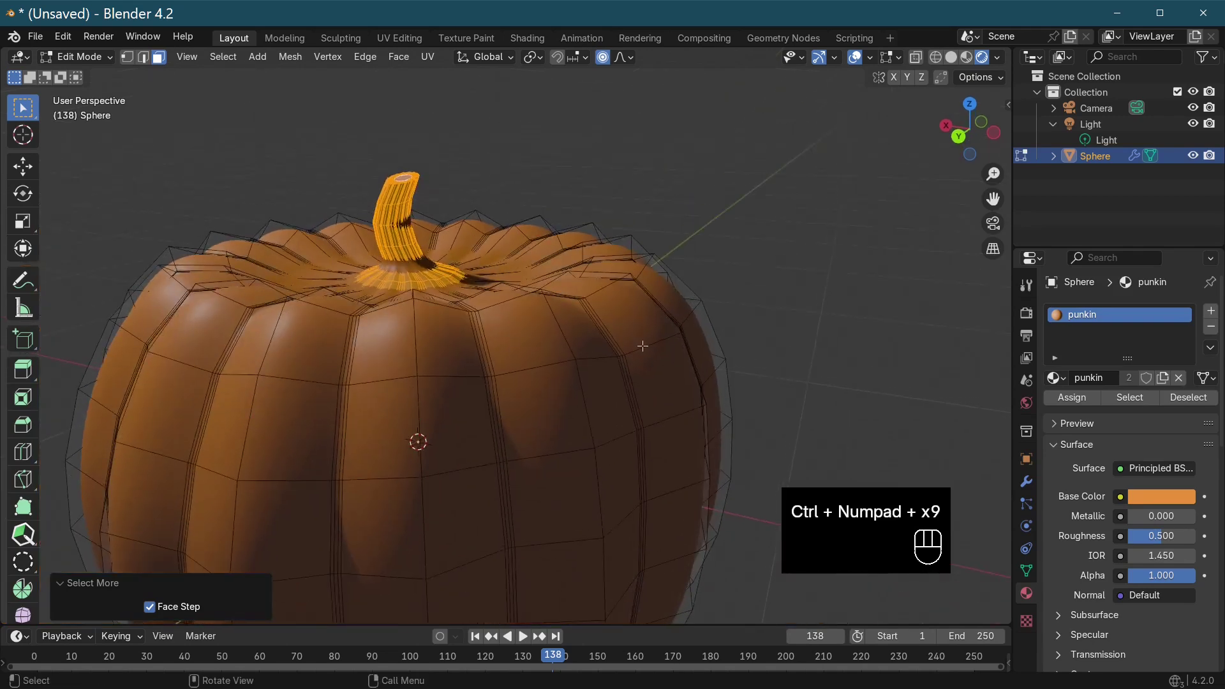
Add a second material slot with a new dark green material and assign it to the stem faces
click(1212, 313)
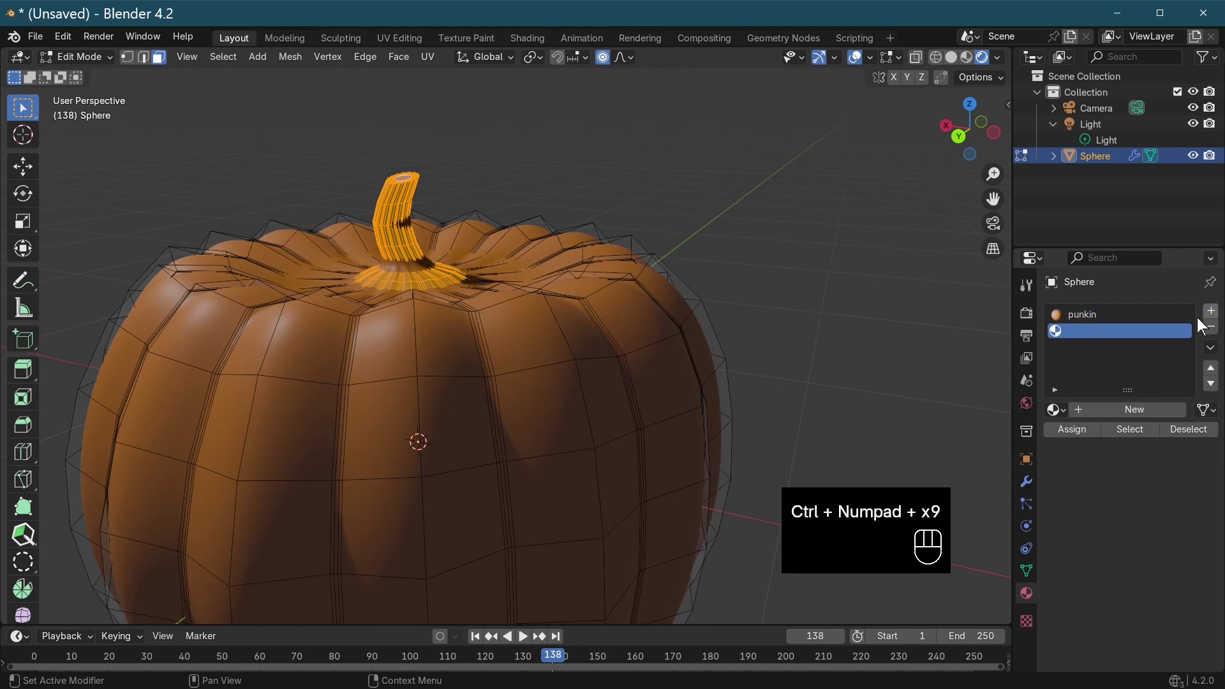
click(1131, 411)
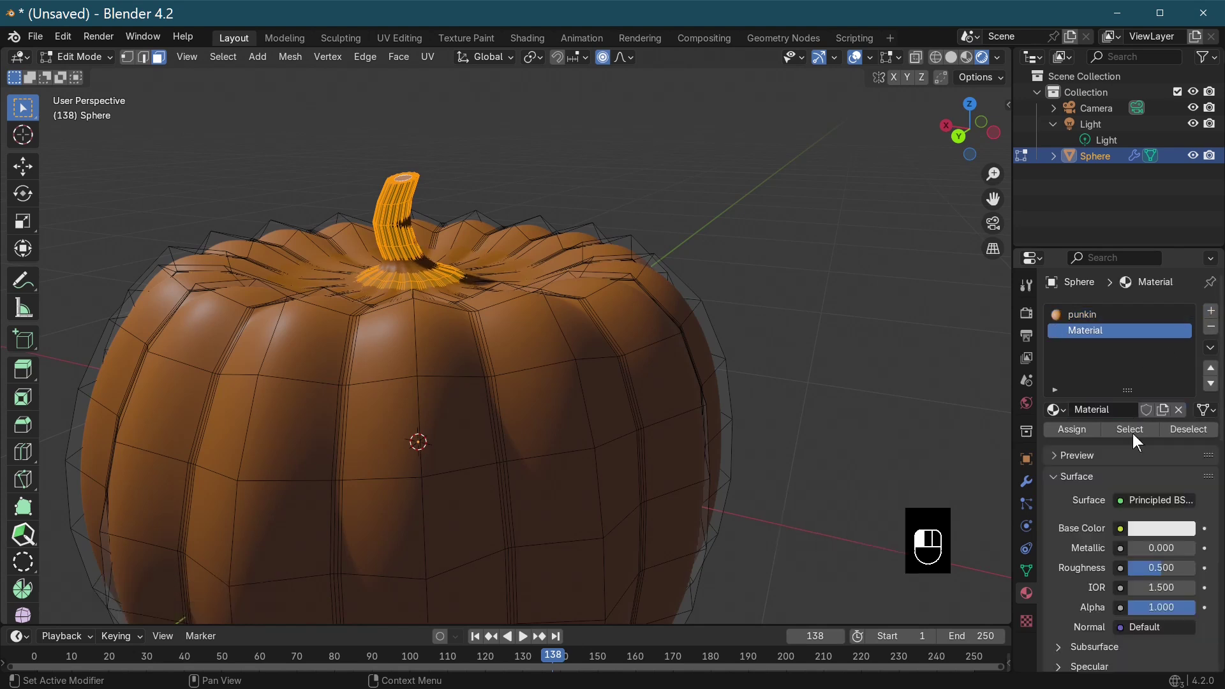
click(1149, 531)
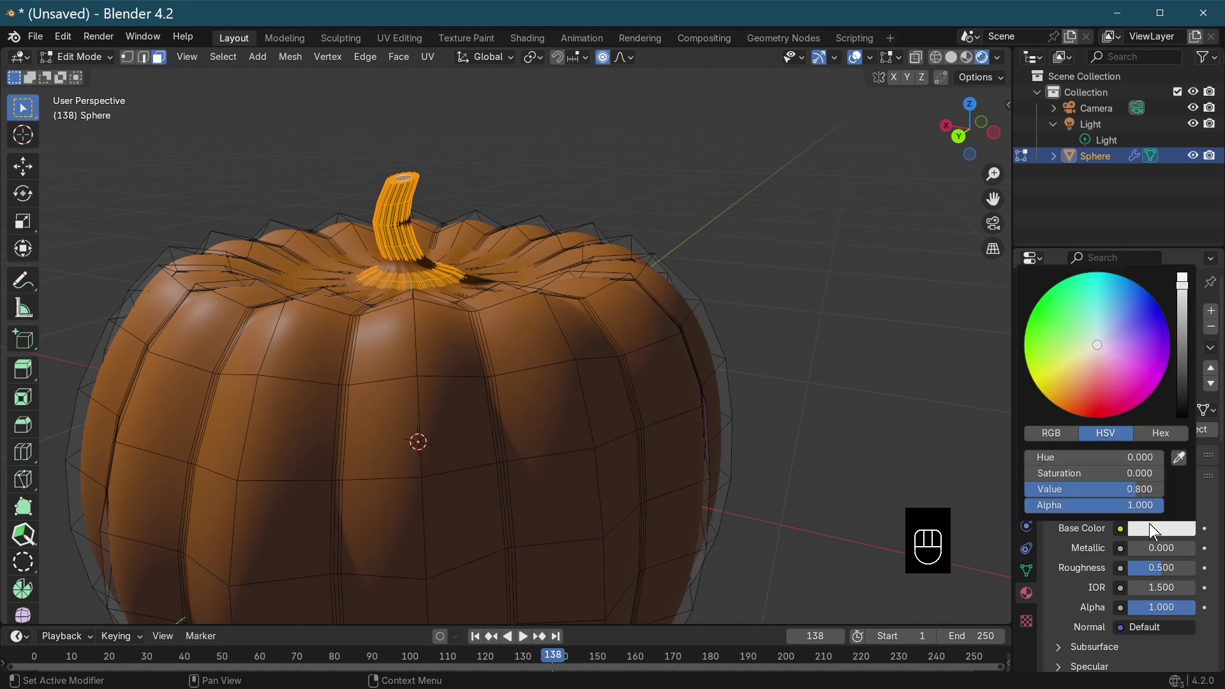
click(1053, 320)
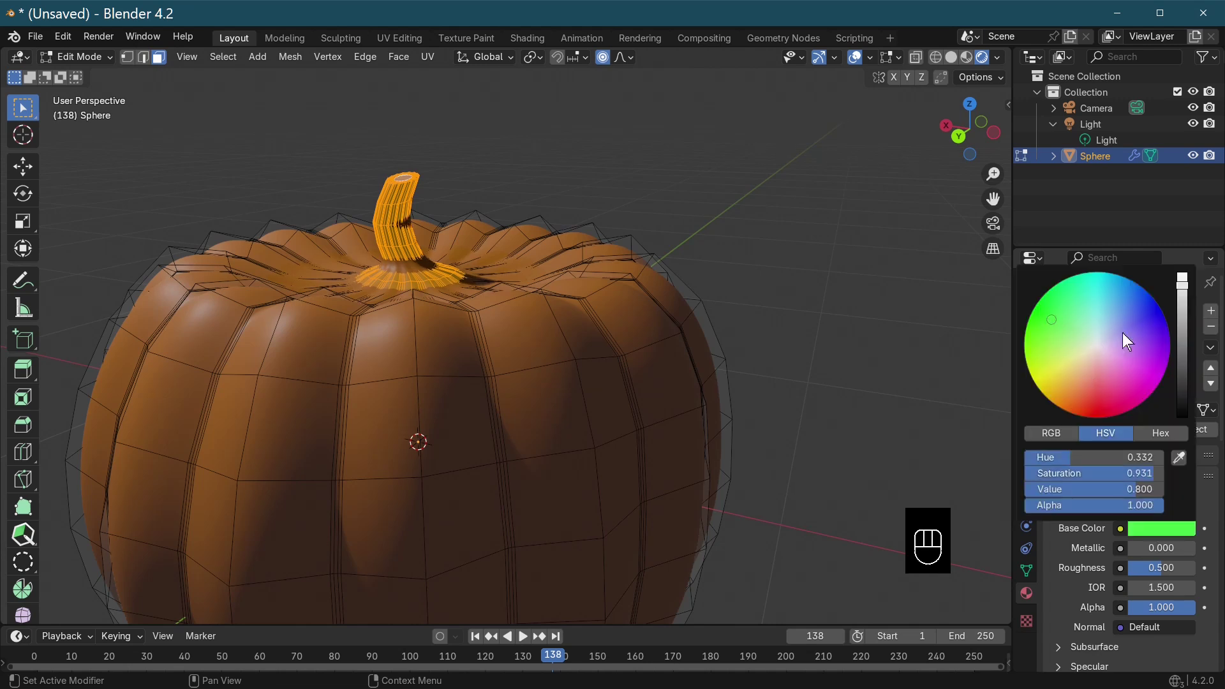
click(1081, 334)
drag(1182, 281, 1182, 358)
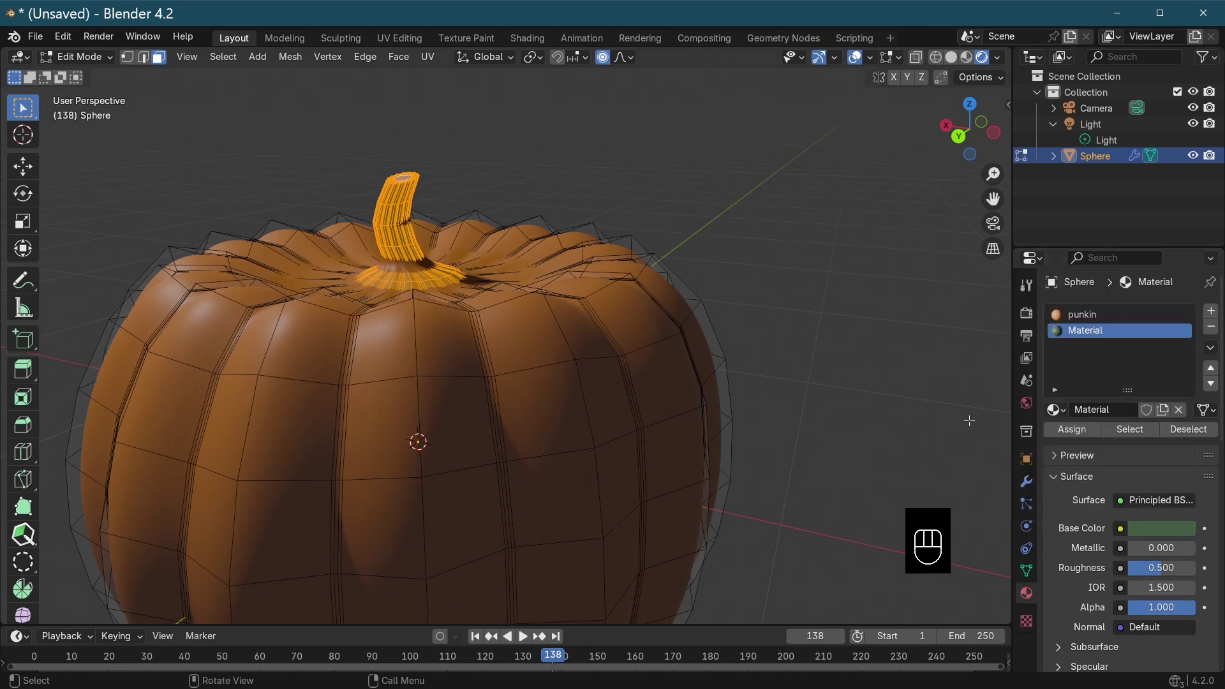
click(1065, 431)
Return to Object Mode and orbit around the pumpkin to inspect the green stem
key(Tab)
middle_drag(735, 452, 556, 386)
scroll(705, 394, down, 3)
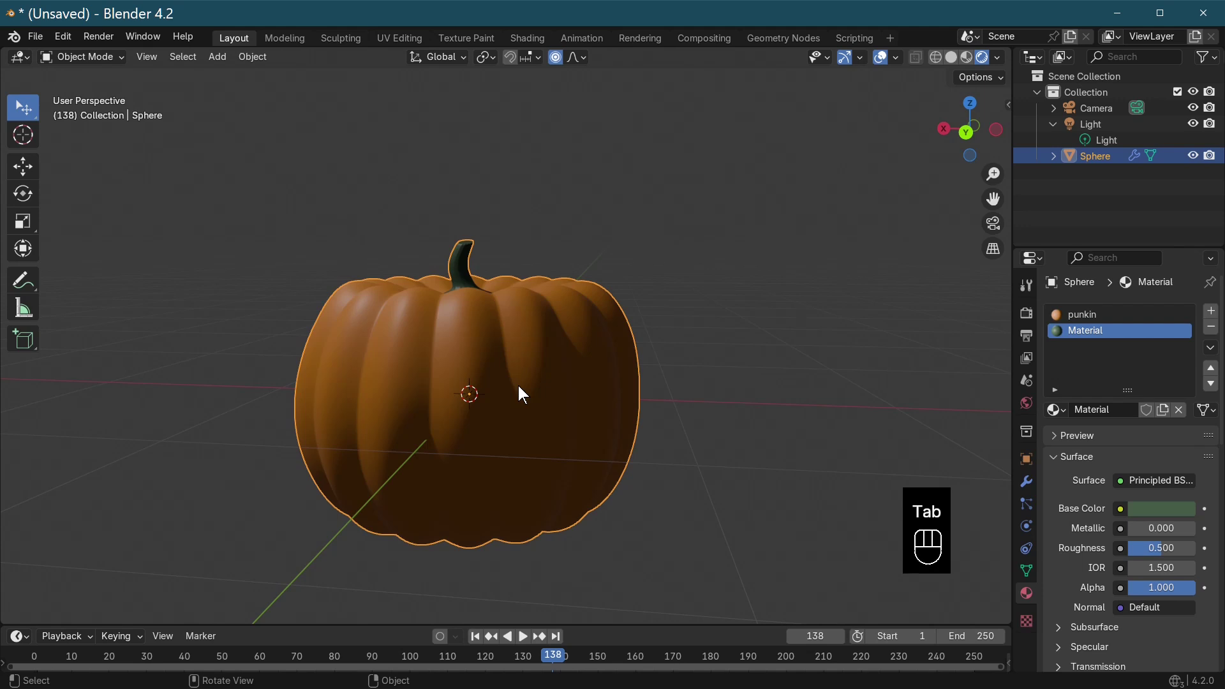
middle_drag(532, 392, 532, 432)
middle_drag(730, 418, 579, 419)
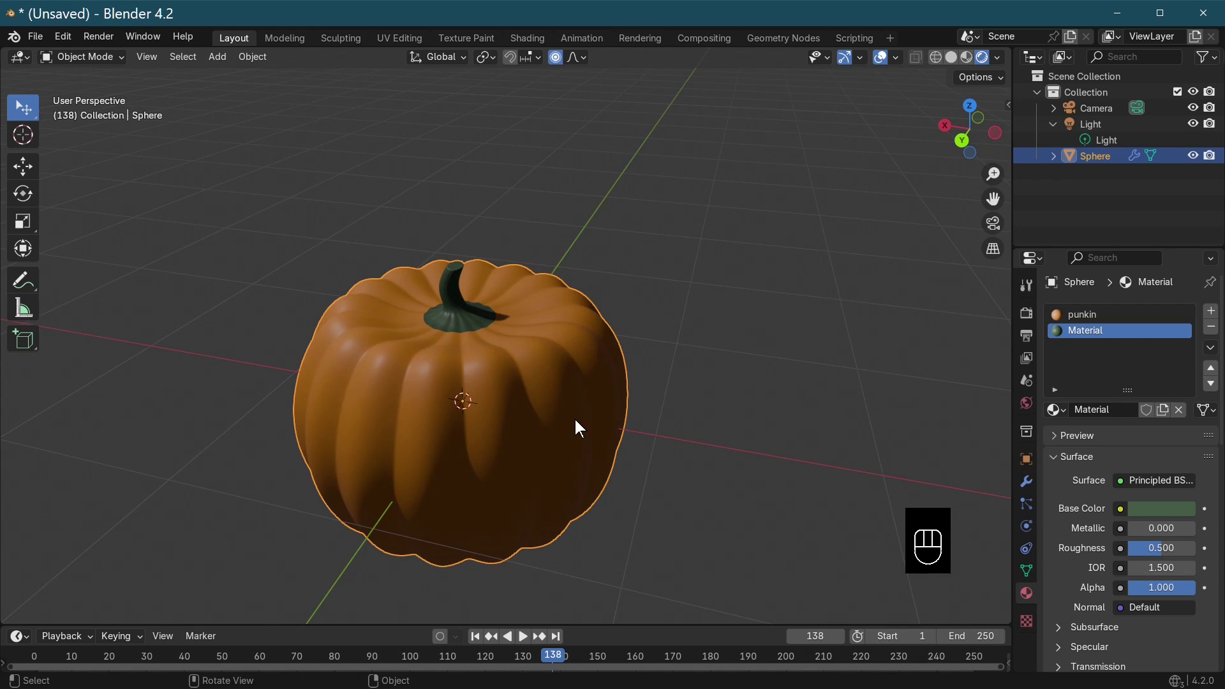
Apply the pumpkin's first modifier, baking the subdivided surface into real mesh geometry
click(1027, 482)
click(1173, 337)
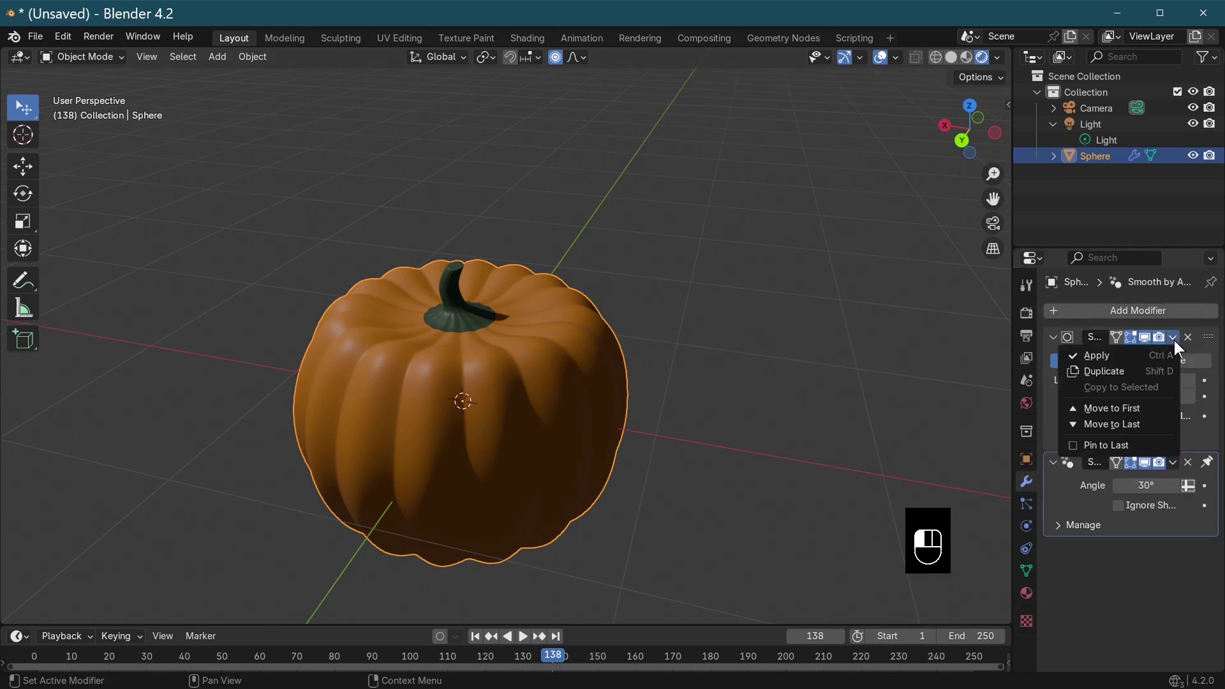
click(1112, 355)
Inspect the applied dense mesh from the front, switching between Edit and Object Mode
key(Tab)
middle_drag(683, 429, 657, 453)
scroll(657, 453, up, 5)
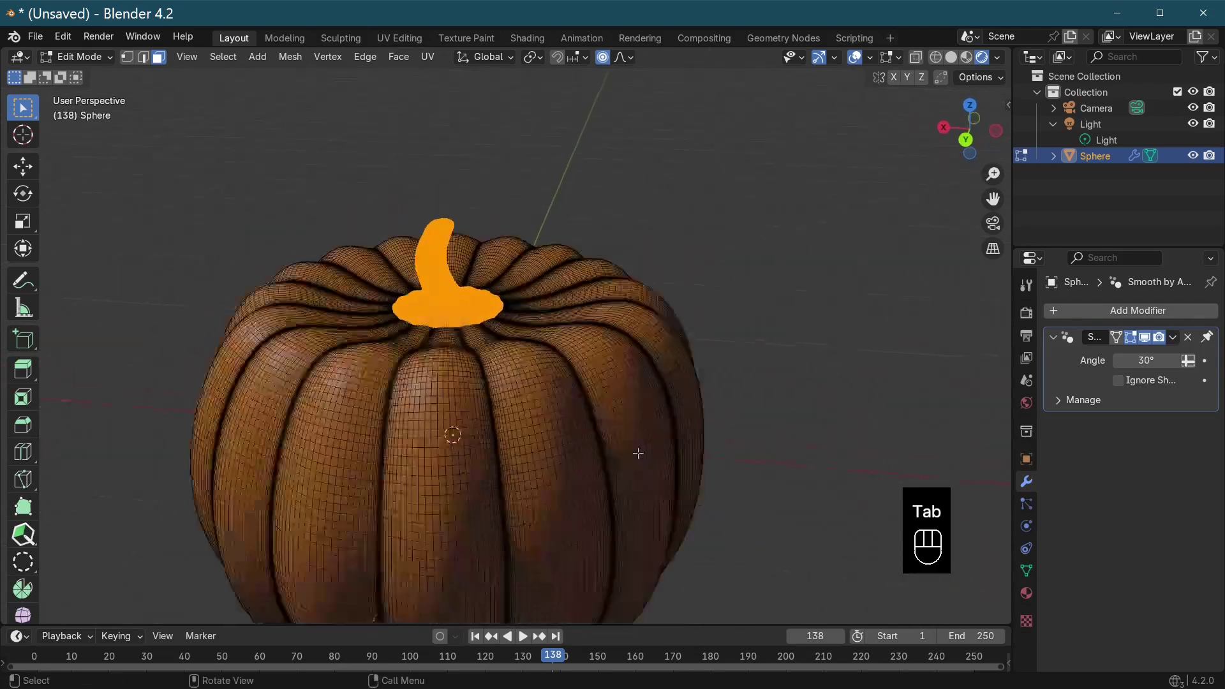
key(Tab)
middle_drag(637, 456, 677, 445)
scroll(592, 427, down, 3)
scroll(684, 396, down, 3)
key(Tab)
scroll(678, 445, up, 3)
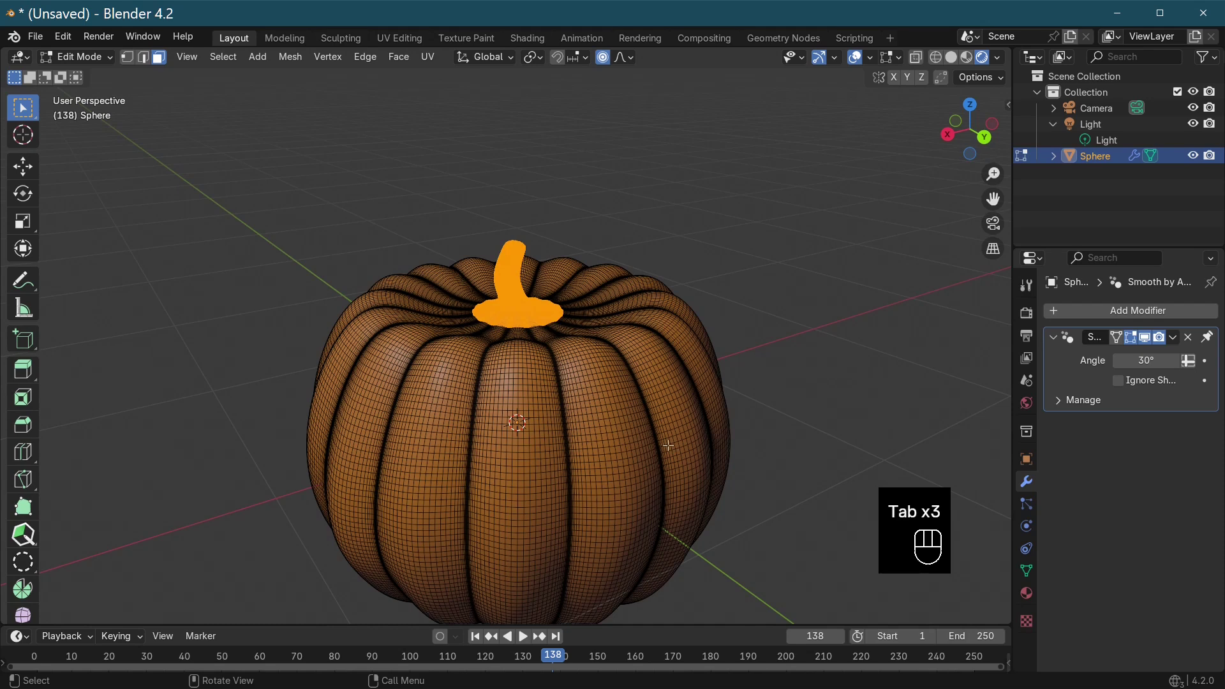
Un-Subdivide the whole pumpkin mesh with Iterations at 2
key(a)
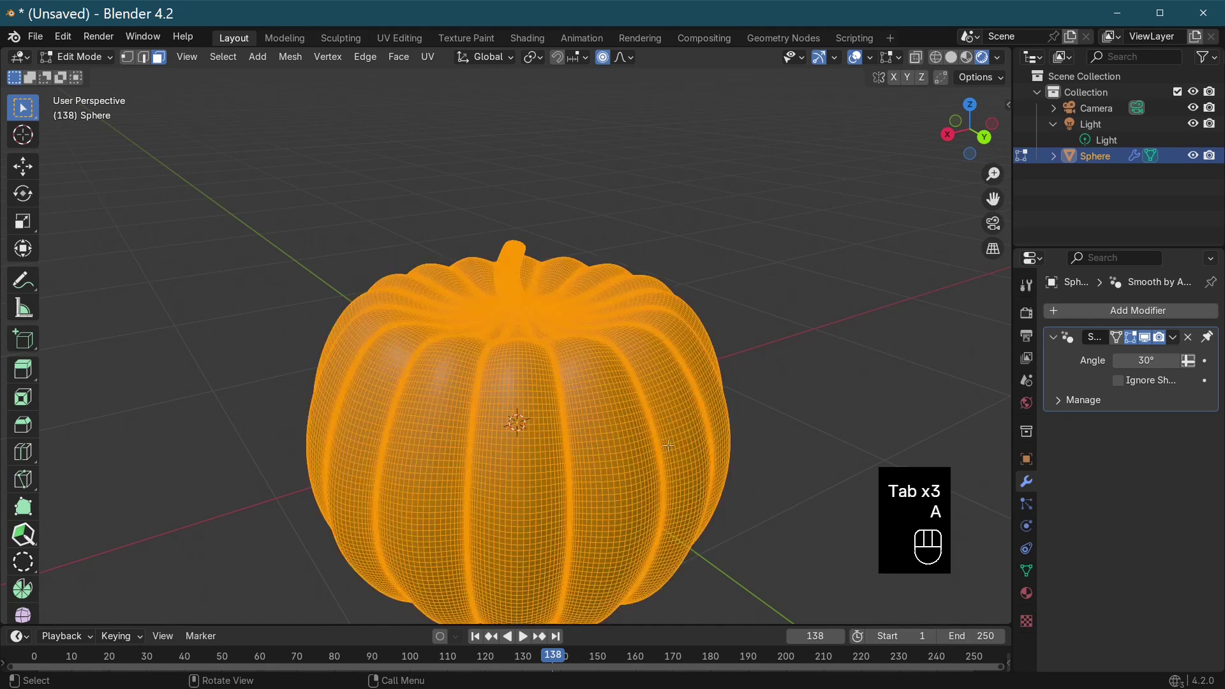
right_click(574, 448)
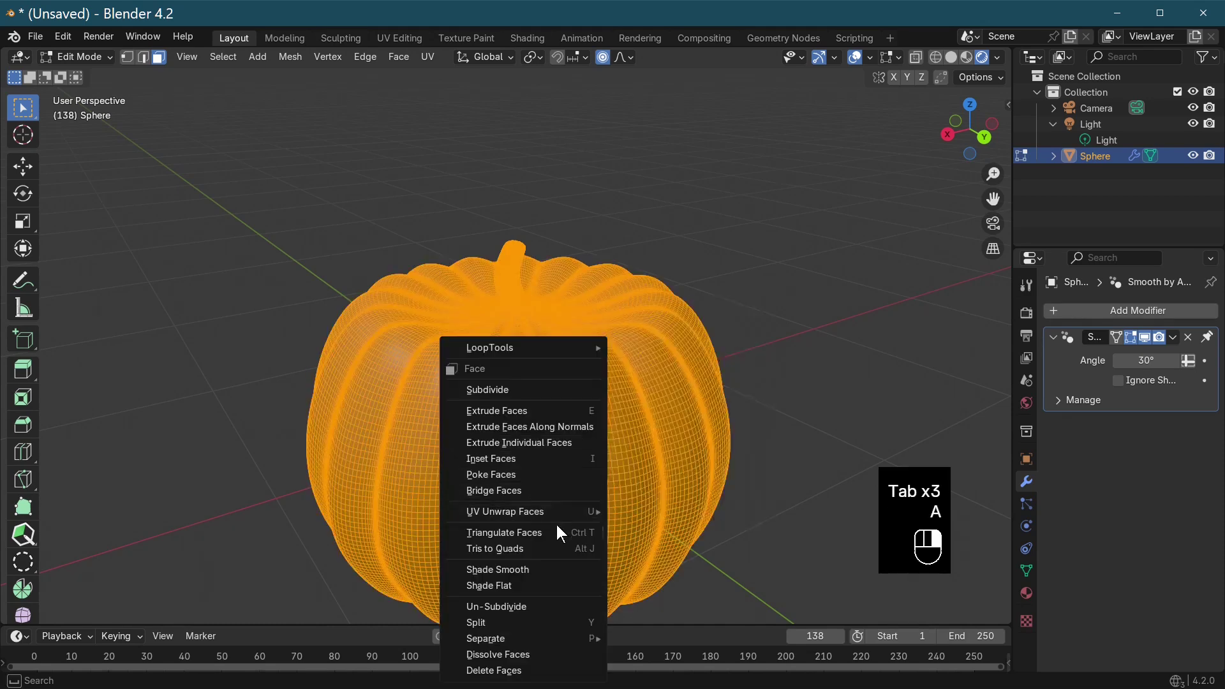
click(524, 611)
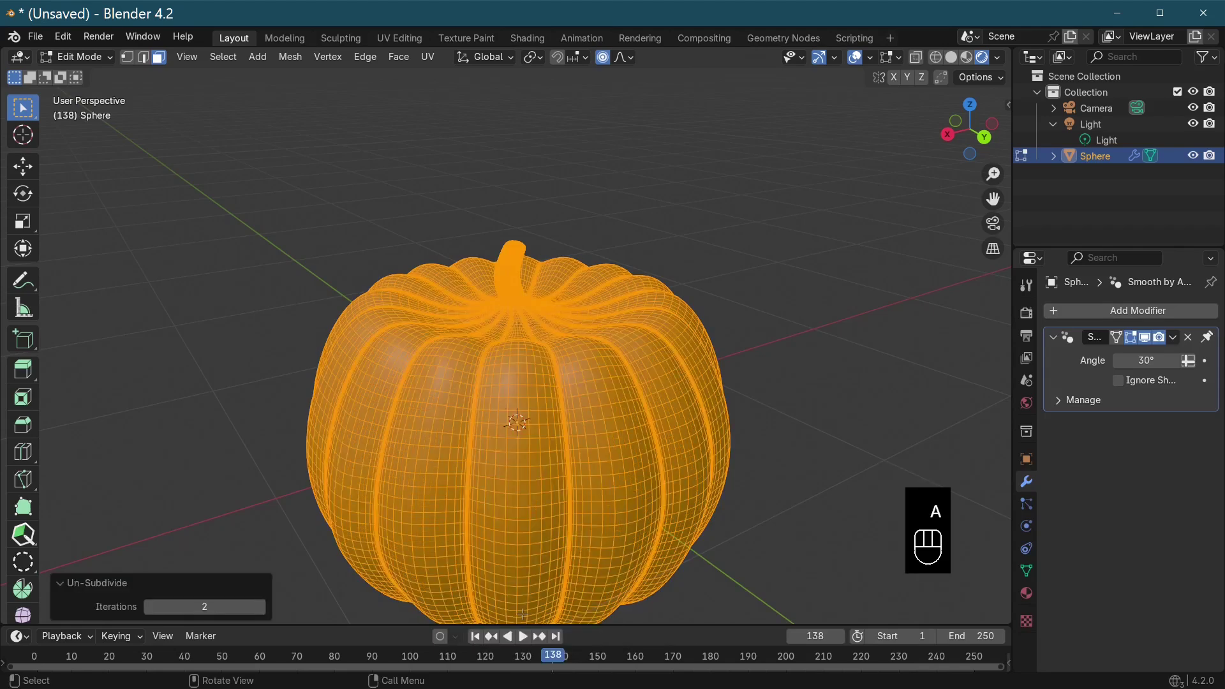
Check the thinned pumpkin in Object Mode from another angle, then return to Edit Mode
key(ctrl+f)
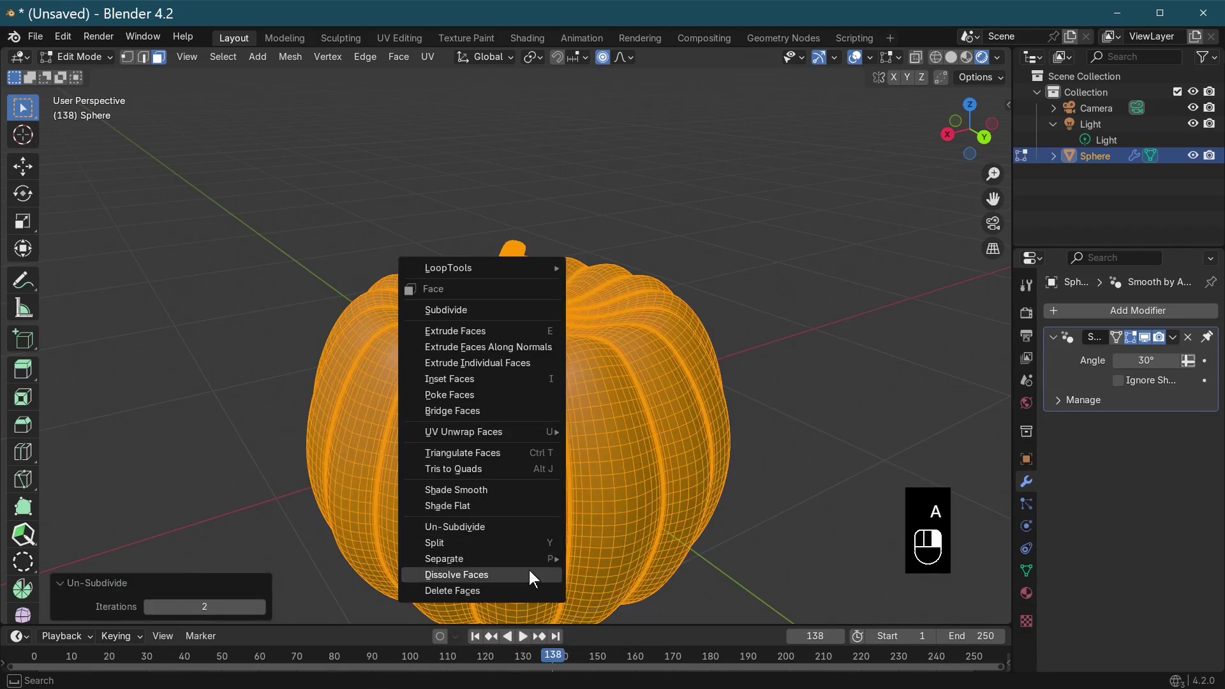
click(503, 530)
key(Tab)
middle_drag(695, 538, 535, 485)
key(Tab)
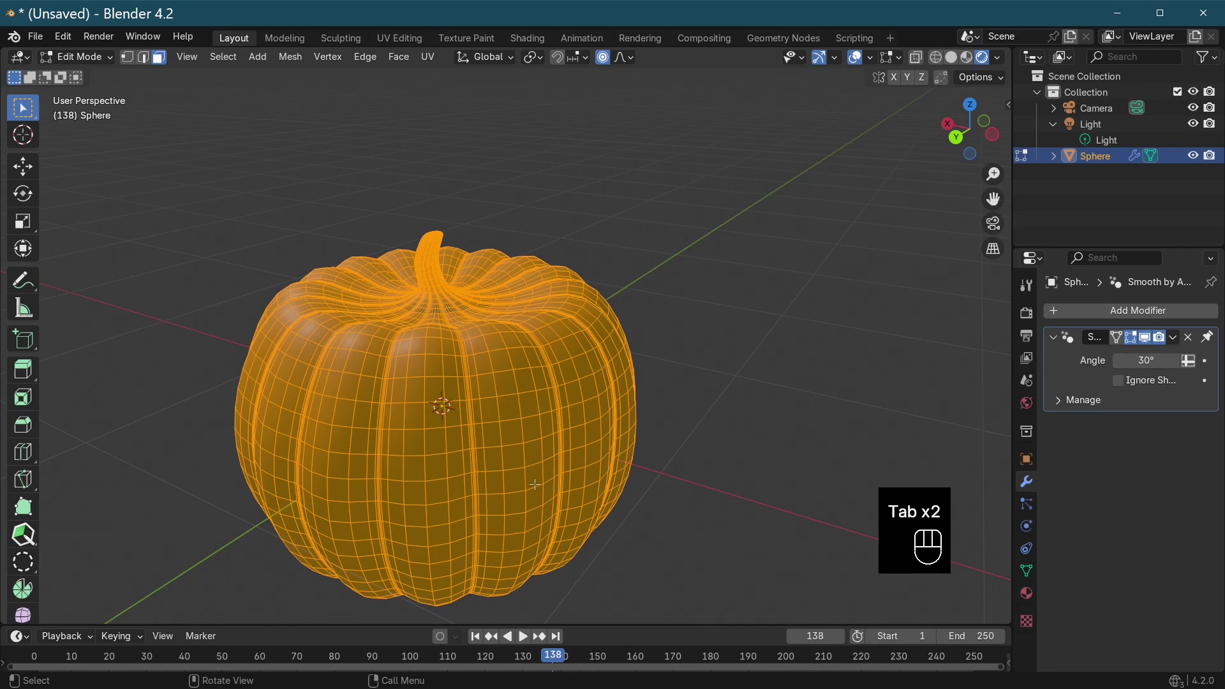
Undo the un-subdivide to restore the dense mesh and return to Object Mode
key(ctrl)
key(ctrl+z)
key(ctrl+z)
key(ctrl+z)
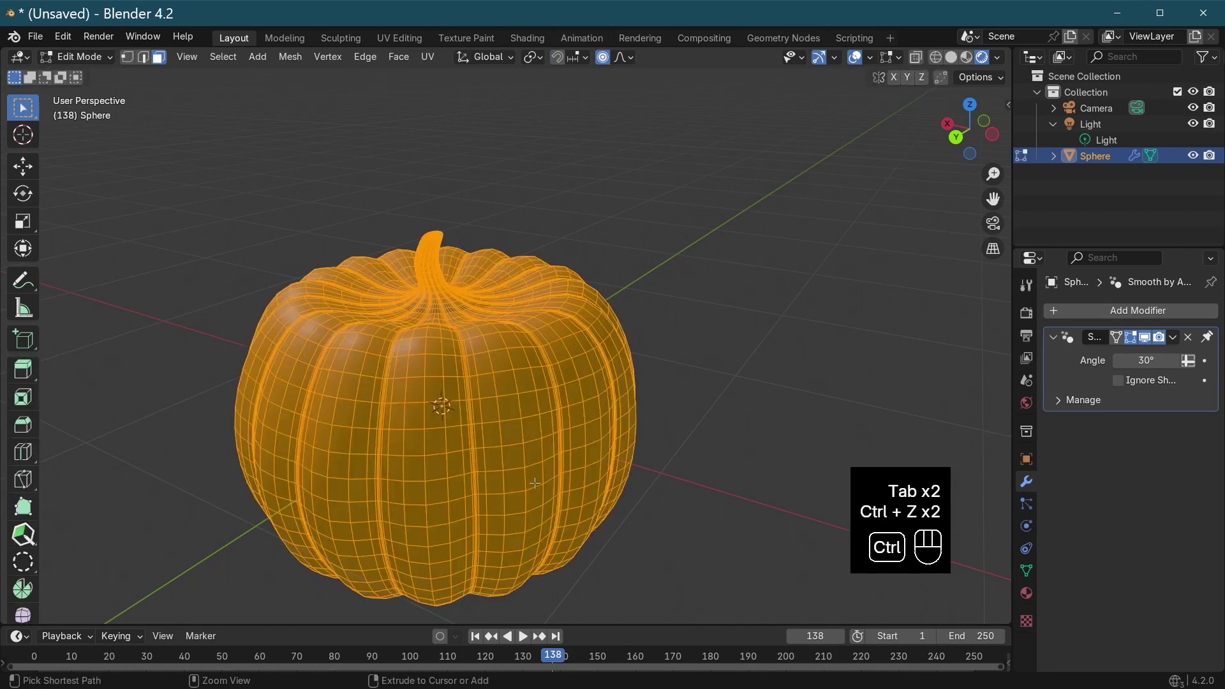
key(ctrl+z)
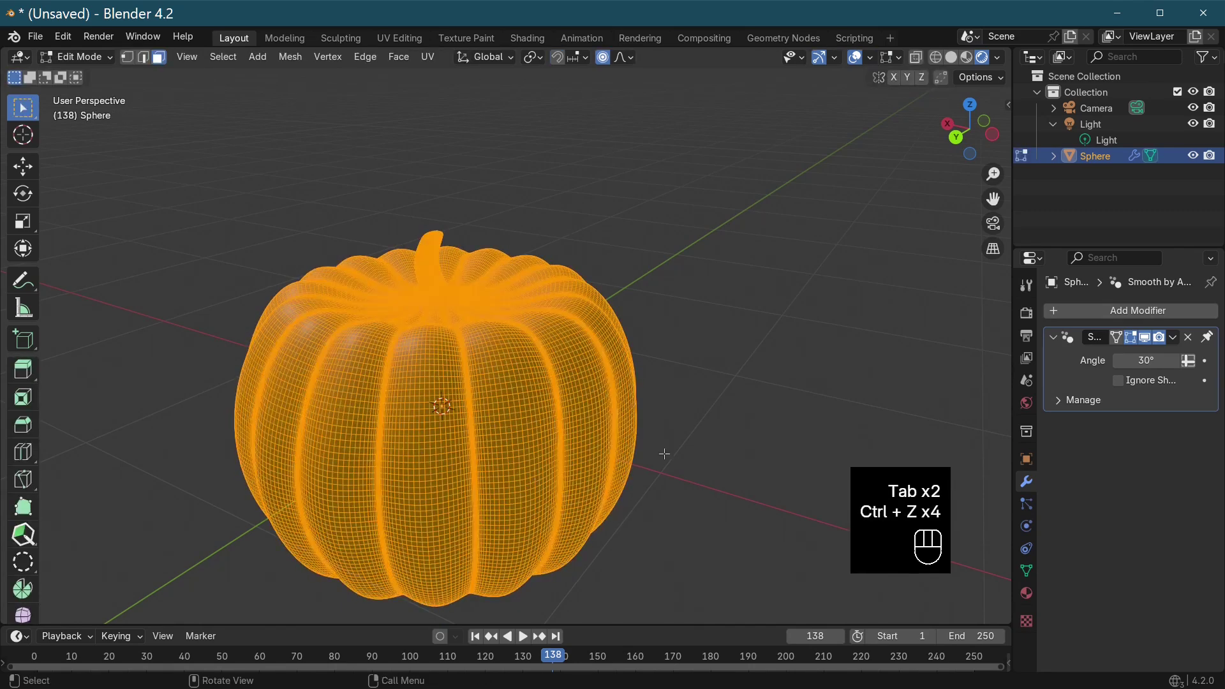
key(Tab)
Orbit and zoom to inspect the finished pumpkin from above
mouse_move(665, 457)
middle_down()
mouse_move(730, 396)
mouse_move(757, 430)
mouse_move(644, 447)
middle_up()
scroll(641, 439, up, 4)
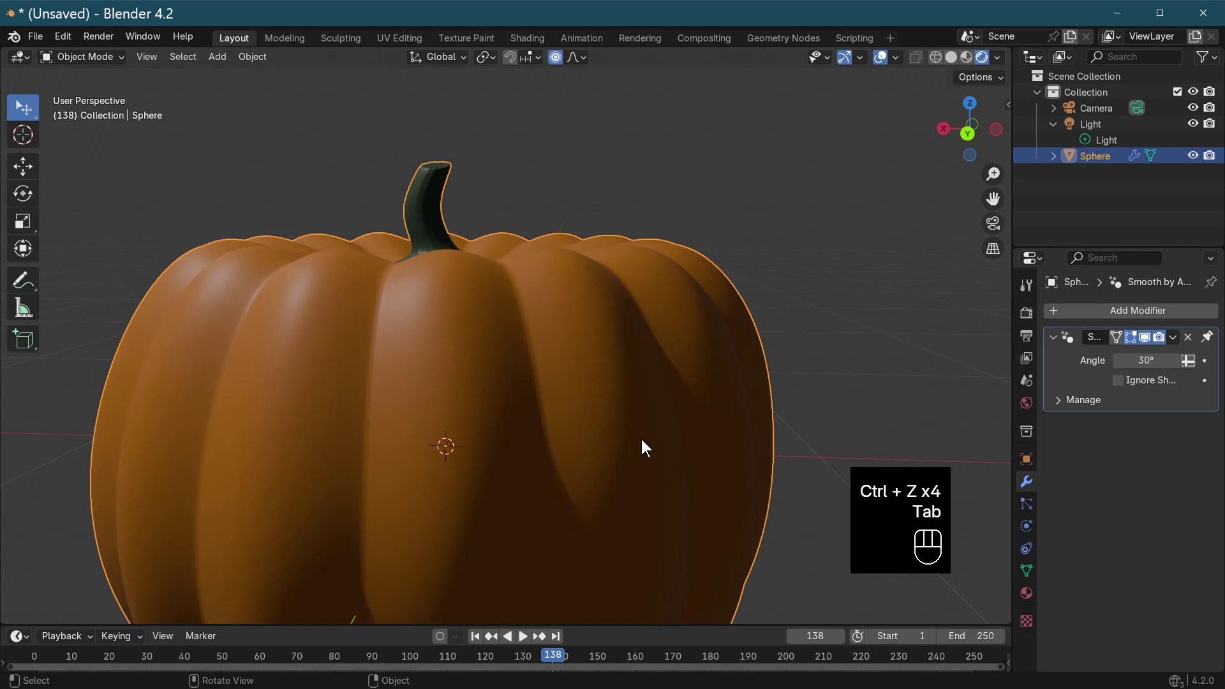
scroll(642, 441, down, 4)
middle_drag(640, 438, 616, 505)
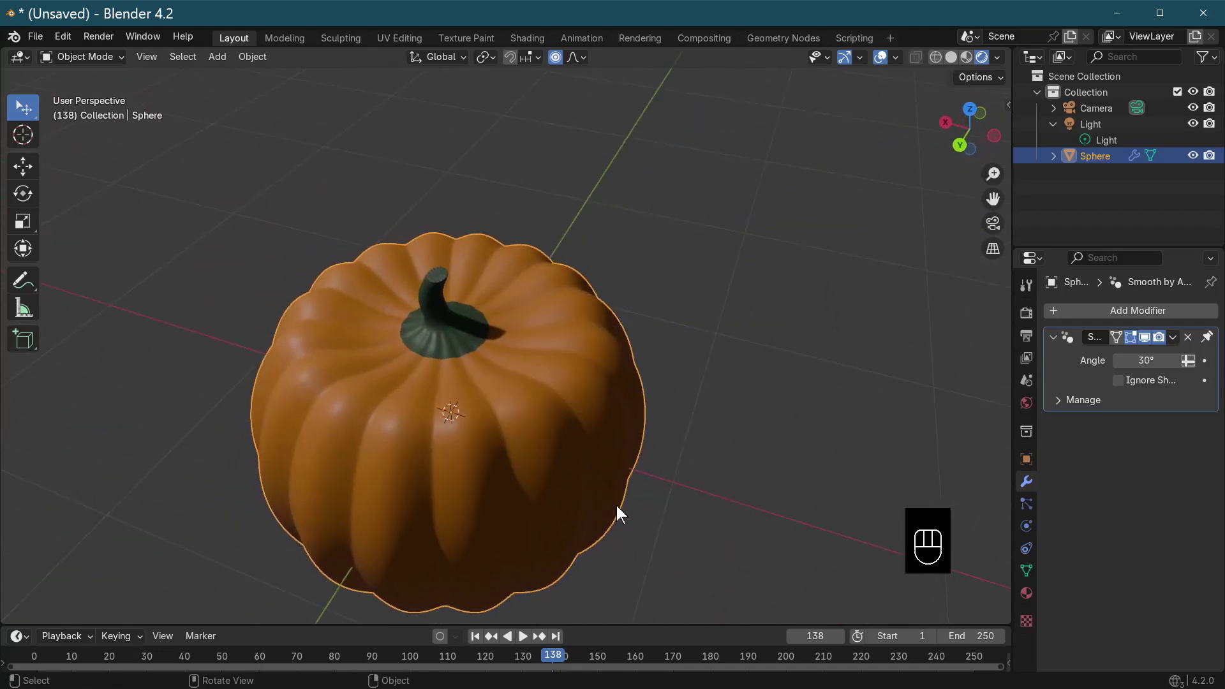